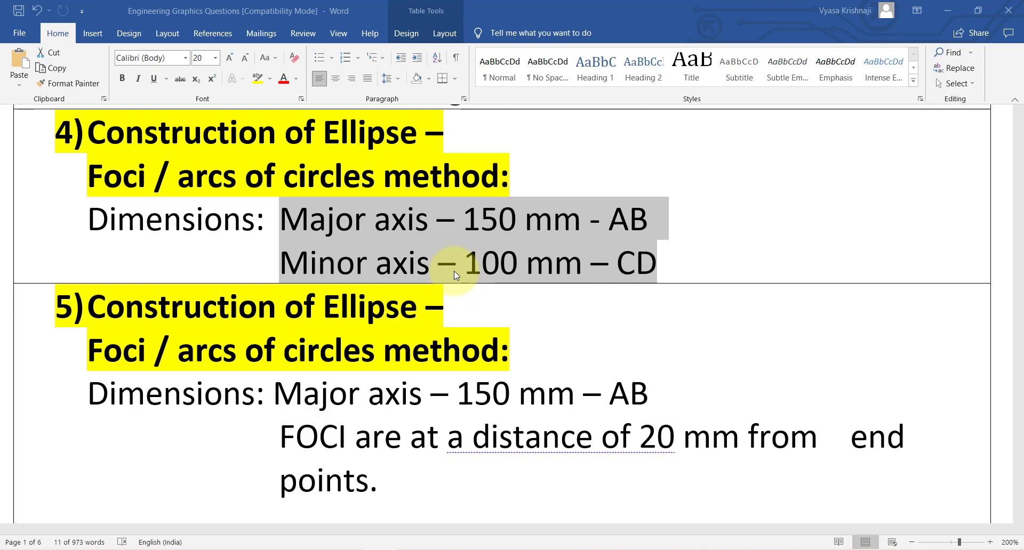
Read the major and minor axis dimensions in question 4 and the major axis and foci distance in question 5
click(425, 264)
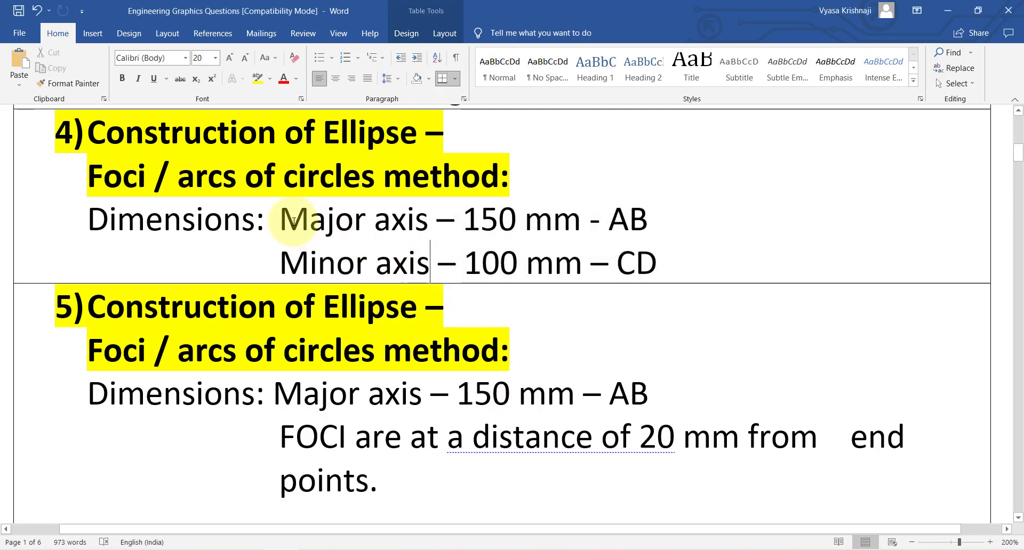
drag(286, 221, 636, 264)
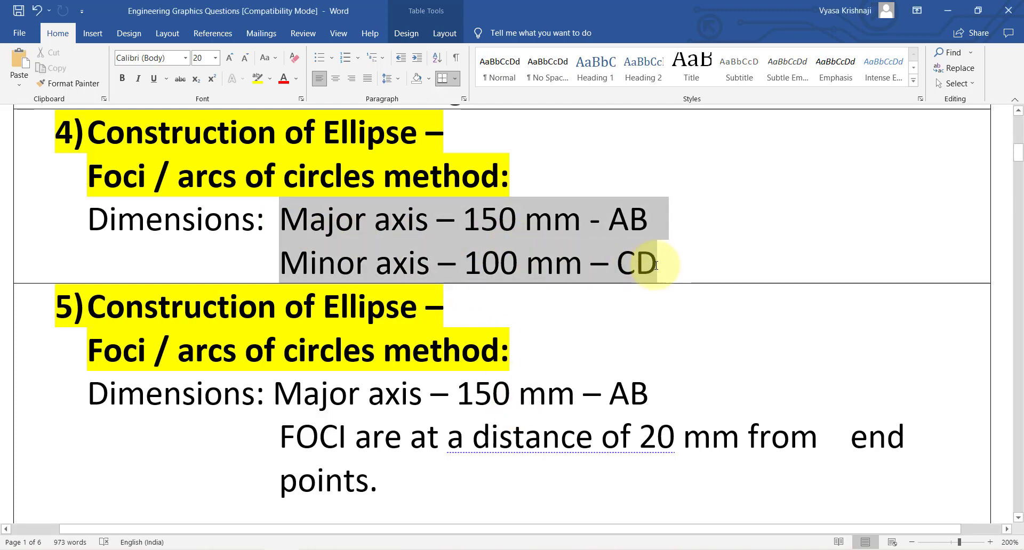
click(276, 394)
drag(344, 404, 677, 400)
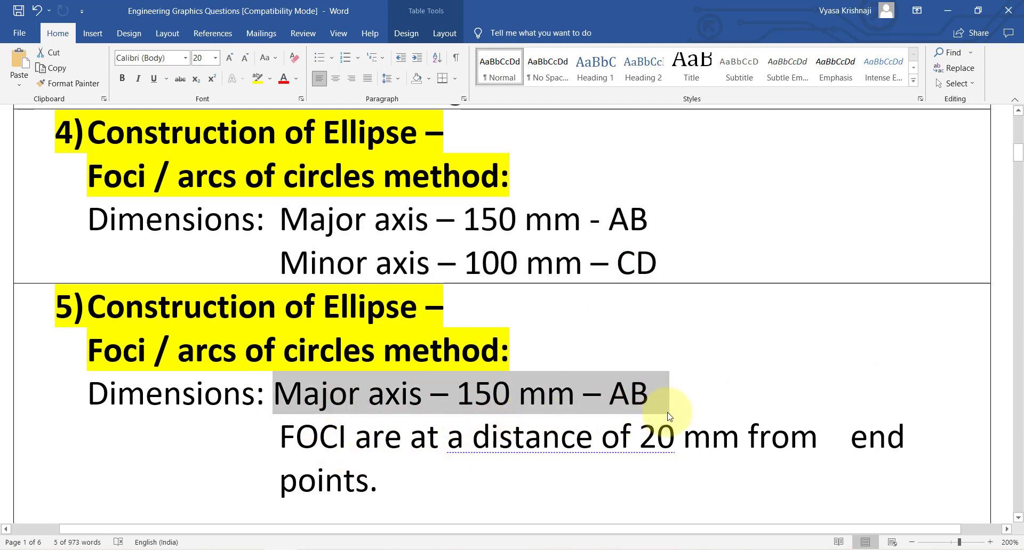
drag(280, 442, 573, 494)
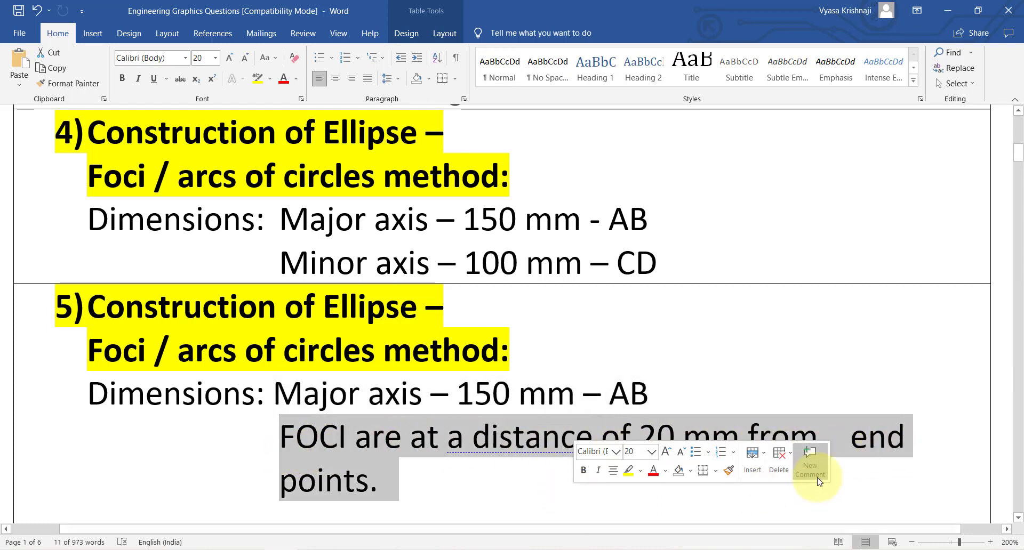
click(861, 476)
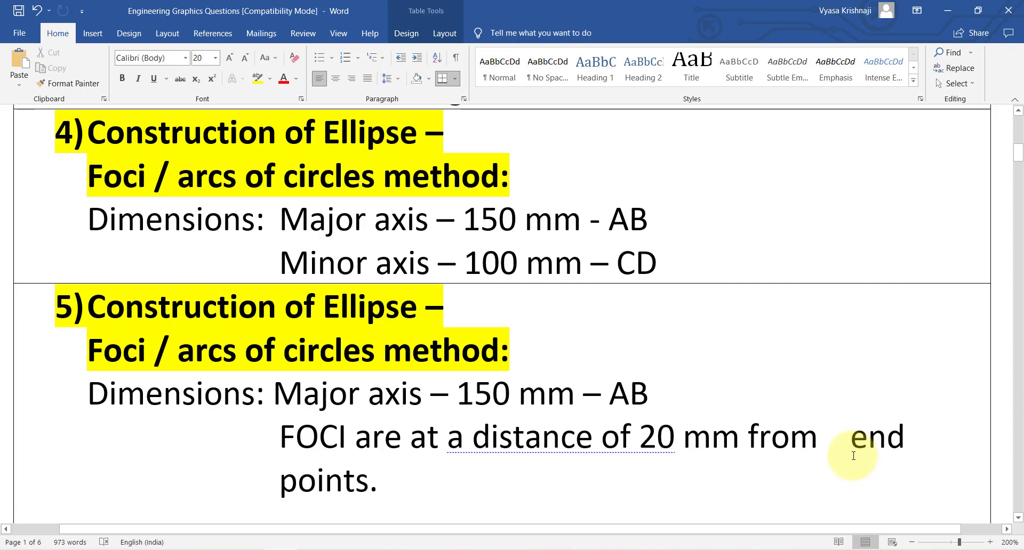
Switch to AutoCAD and set the model space limits from 0,0 to 500,500
click(317, 549)
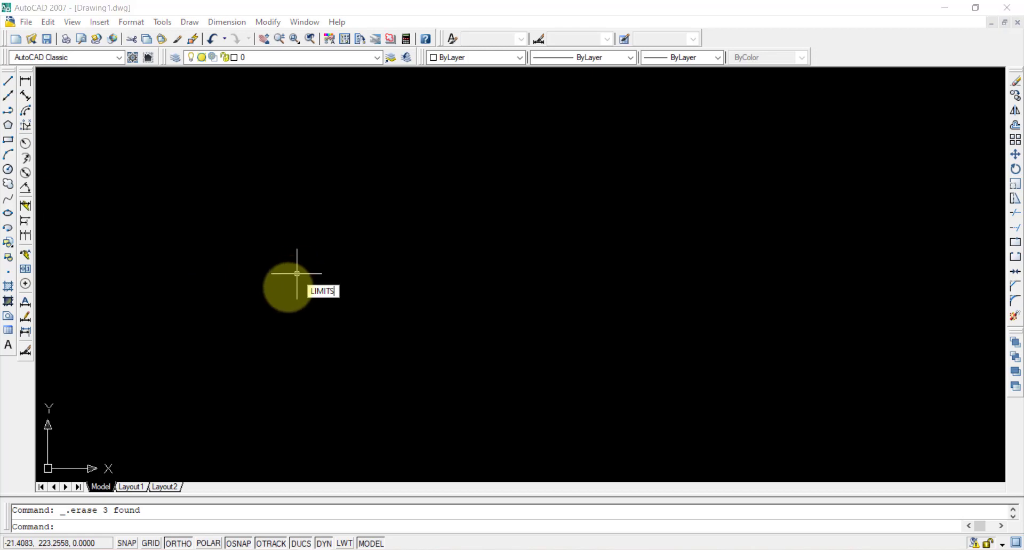
key(Return)
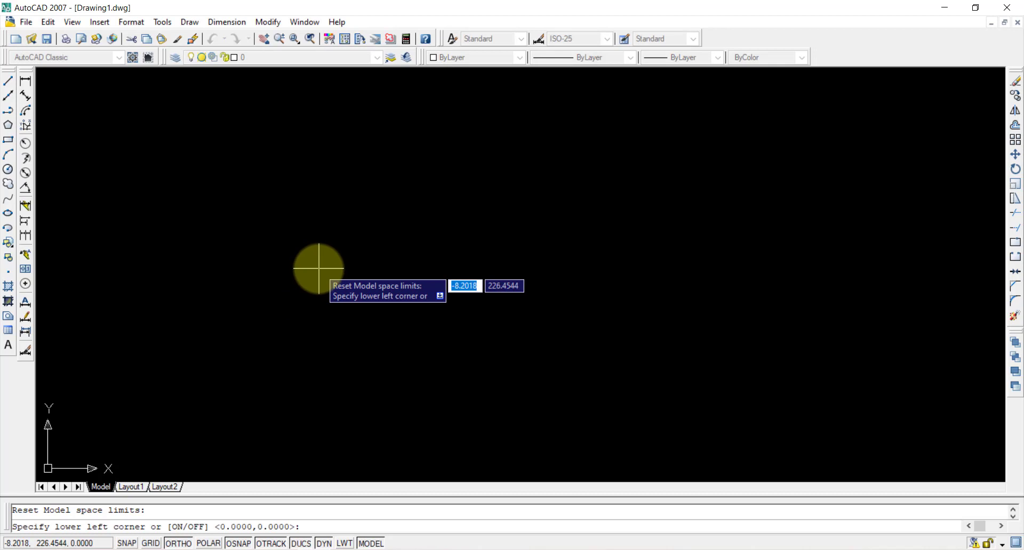
text(0,0)
key(Return)
text(500,500)
key(Return)
text(z)
key(Return)
text(a)
key(Return)
Accept the drawing units with decimal lengths, decimal degrees and a millimetre insertion scale
text(UNIT)
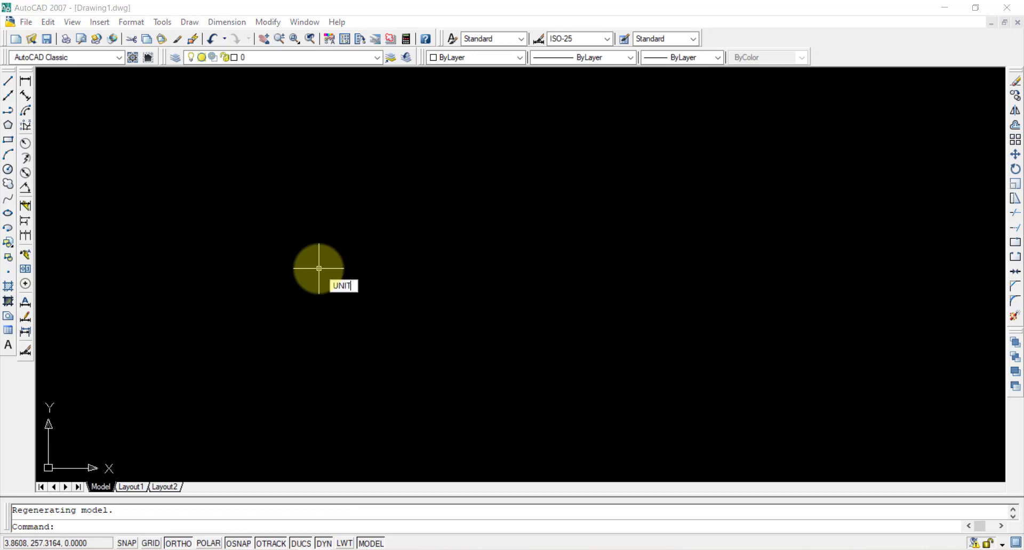
text(S)
key(Return)
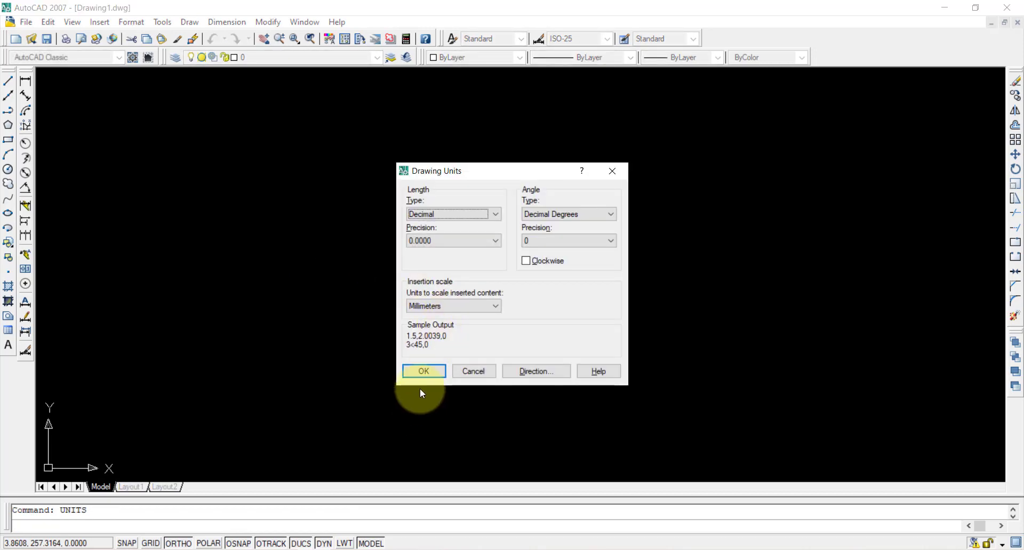
click(423, 371)
Draw a horizontal line 150 mm long as the ellipse's major axis
click(8, 81)
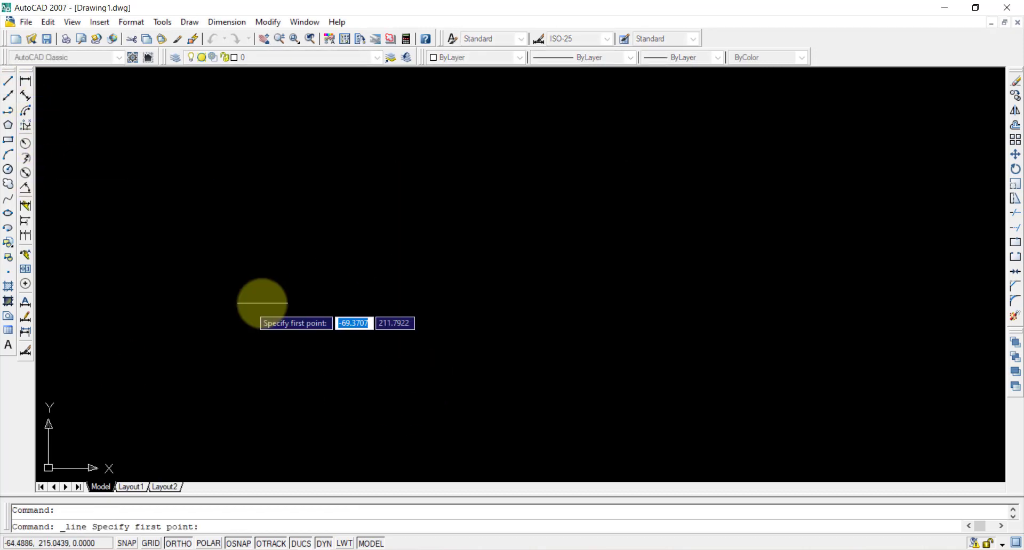
click(216, 273)
text(150)
key(Return)
scroll(237, 283, up, 2)
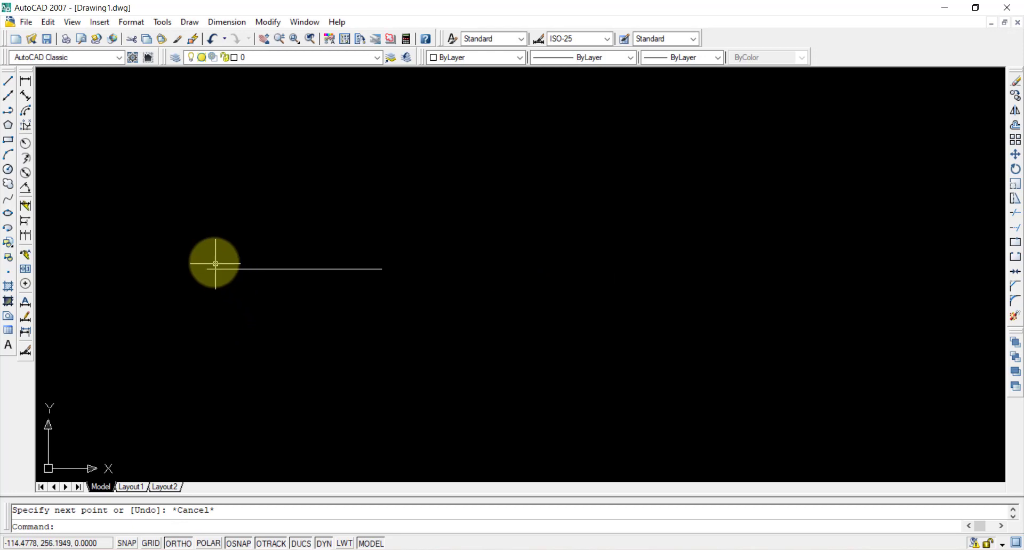
click(8, 81)
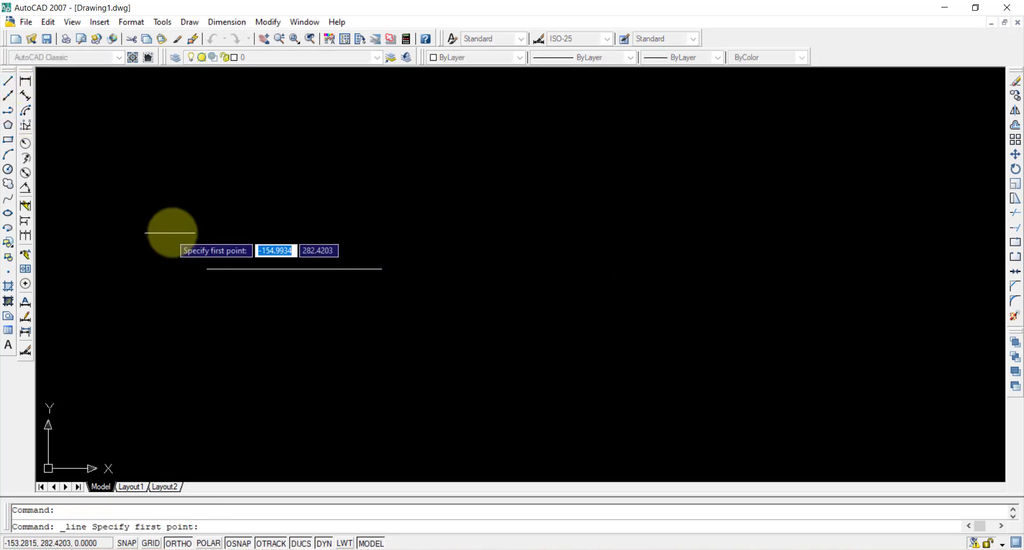
click(166, 196)
click(167, 350)
key(Escape)
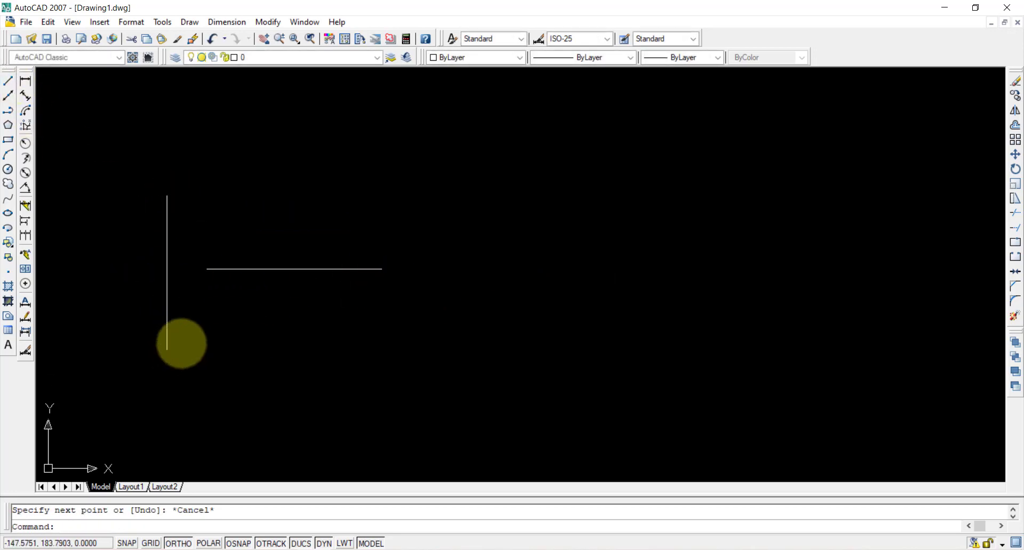
drag(223, 326, 116, 265)
key(Escape)
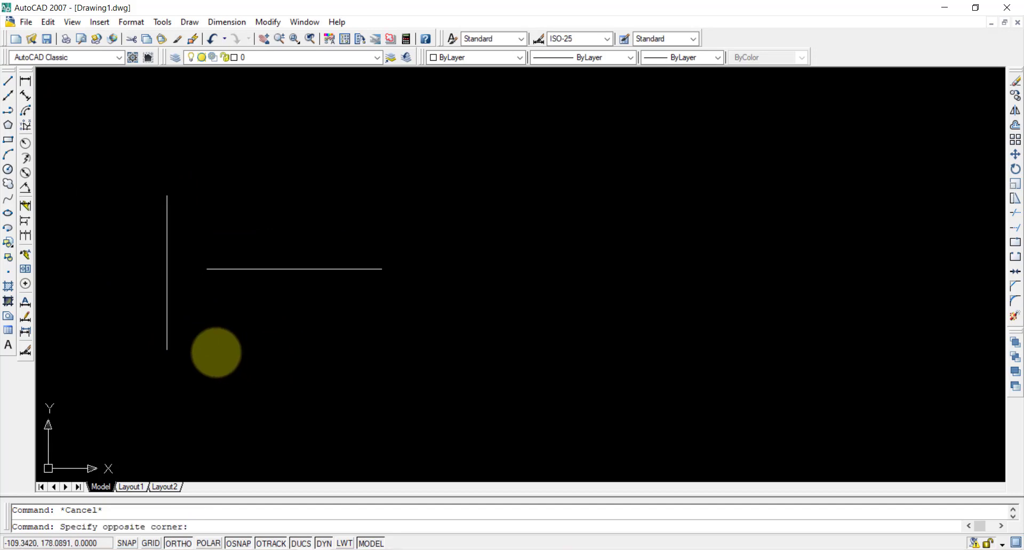
drag(219, 354, 112, 301)
key(Delete)
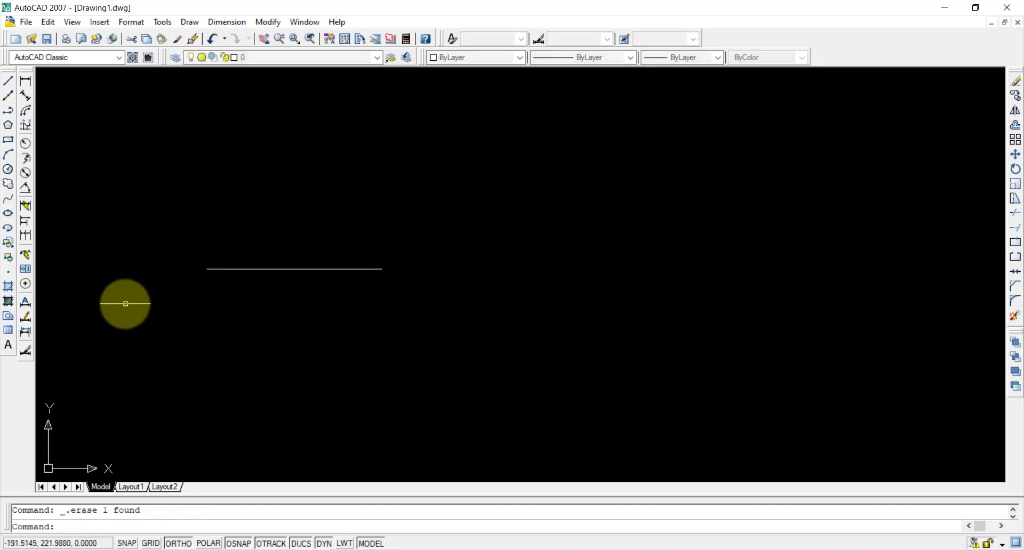
Draw a vertical line 100 mm long beside the major axis as the ellipse's minor axis
click(7, 80)
click(154, 170)
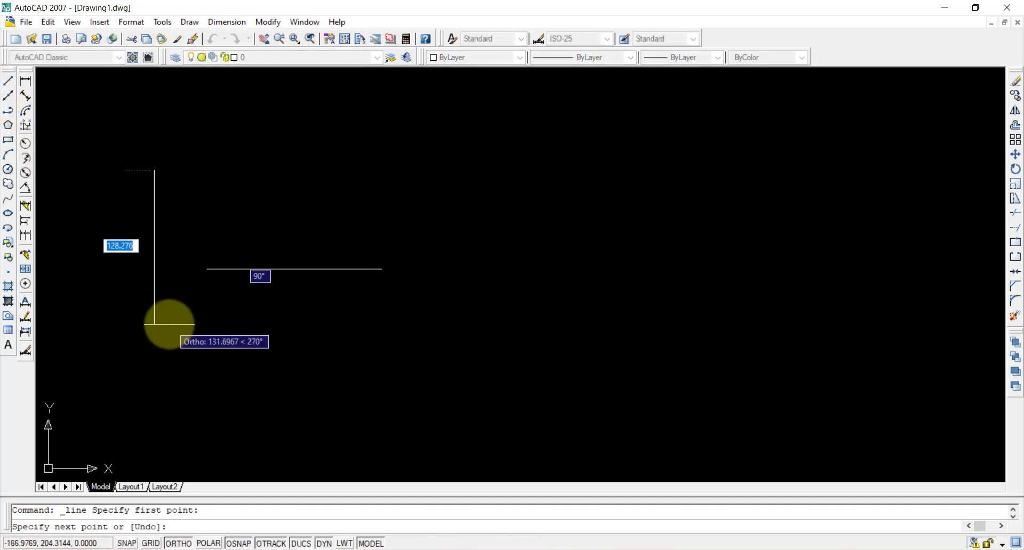
click(170, 324)
text(100)
key(Return)
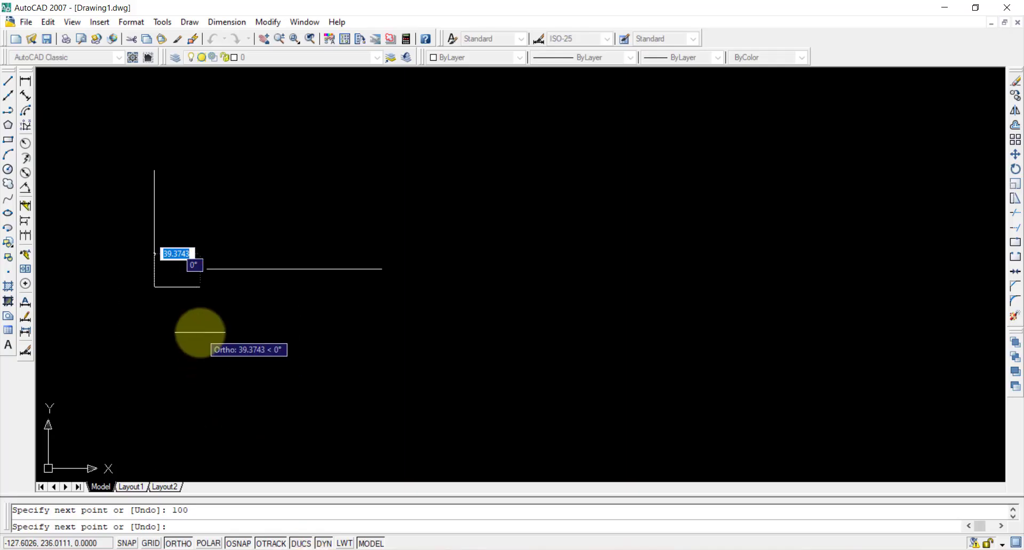
key(Escape)
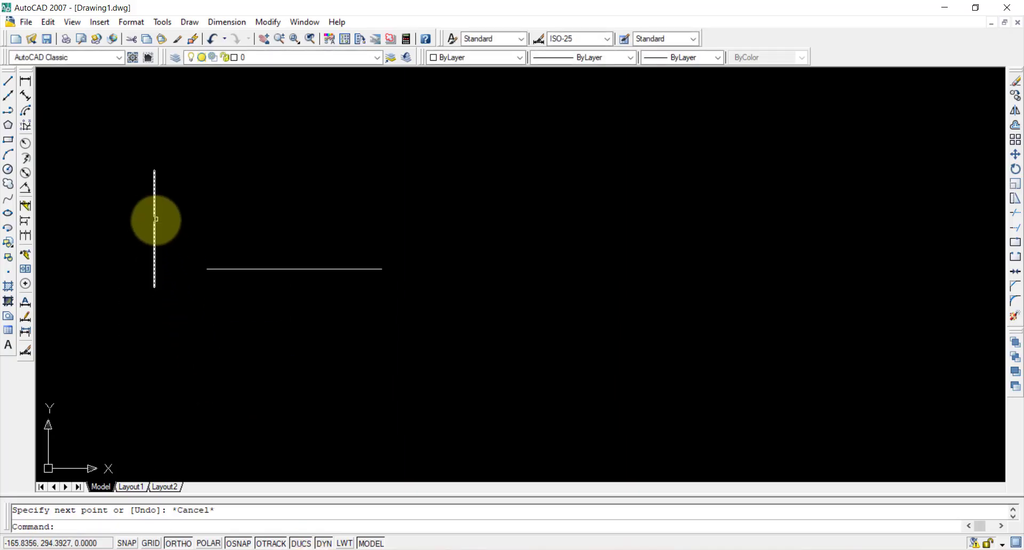
Move the vertical line by its midpoint onto the midpoint of the horizontal line
click(158, 222)
click(107, 213)
click(312, 288)
click(283, 219)
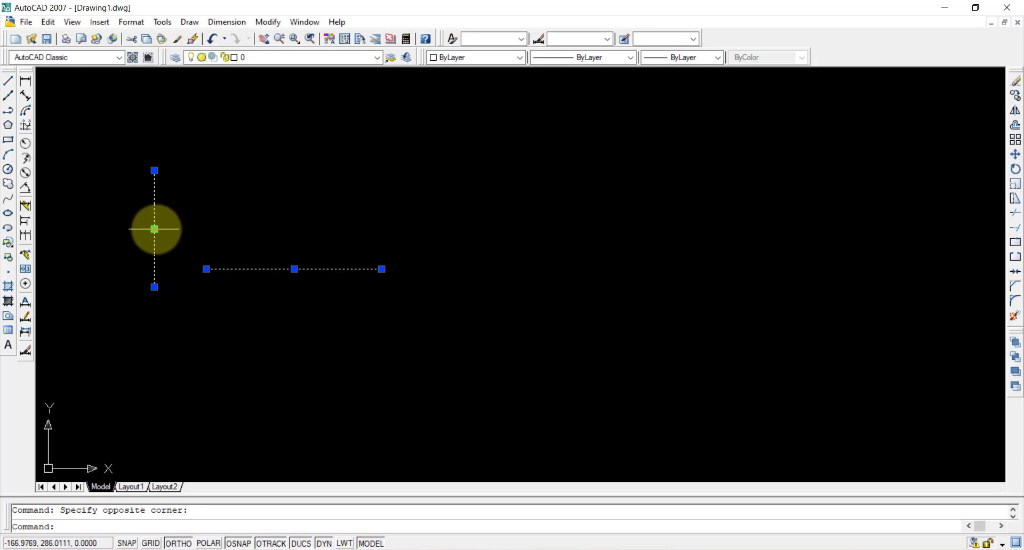
click(154, 229)
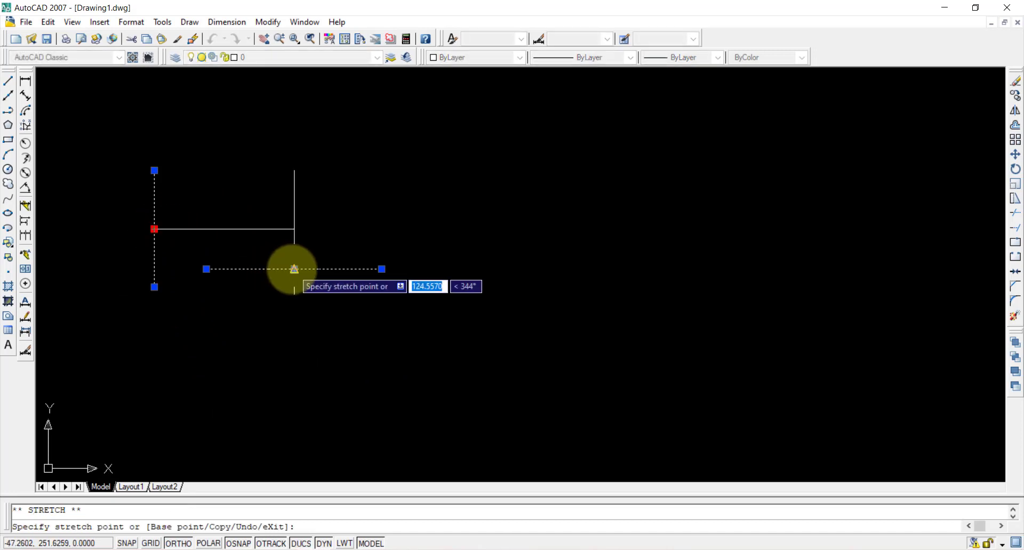
click(294, 269)
key(Escape)
Add the multiline text label A near the horizontal line's left end in bold Verdana with height 7
scroll(186, 283, up, 2)
text(mt)
key(Return)
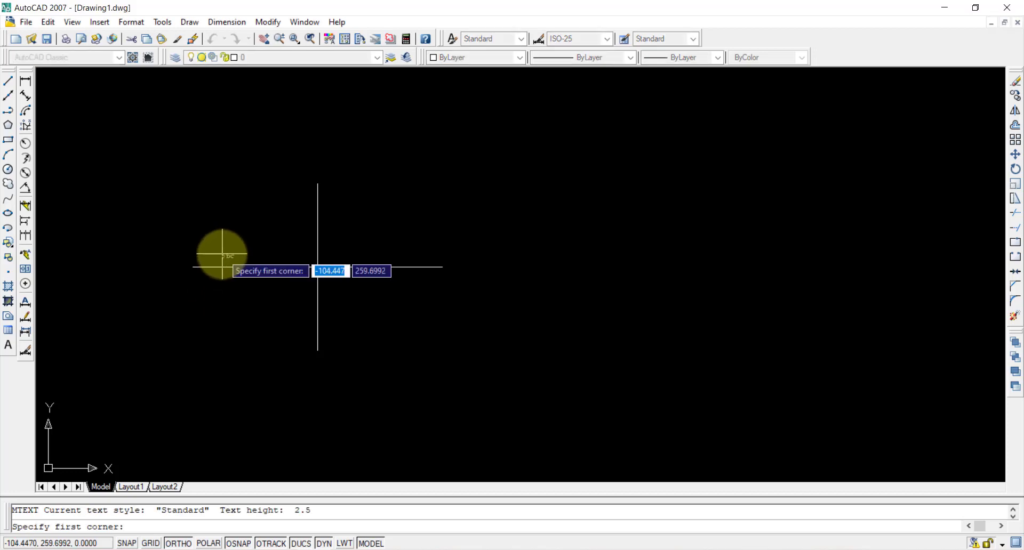
click(140, 258)
click(181, 288)
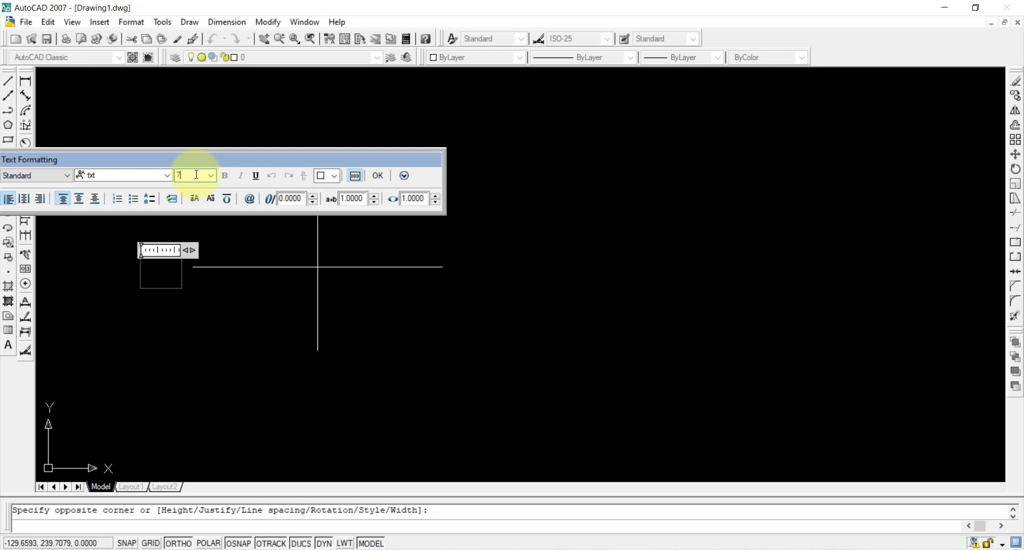
click(127, 176)
click(119, 222)
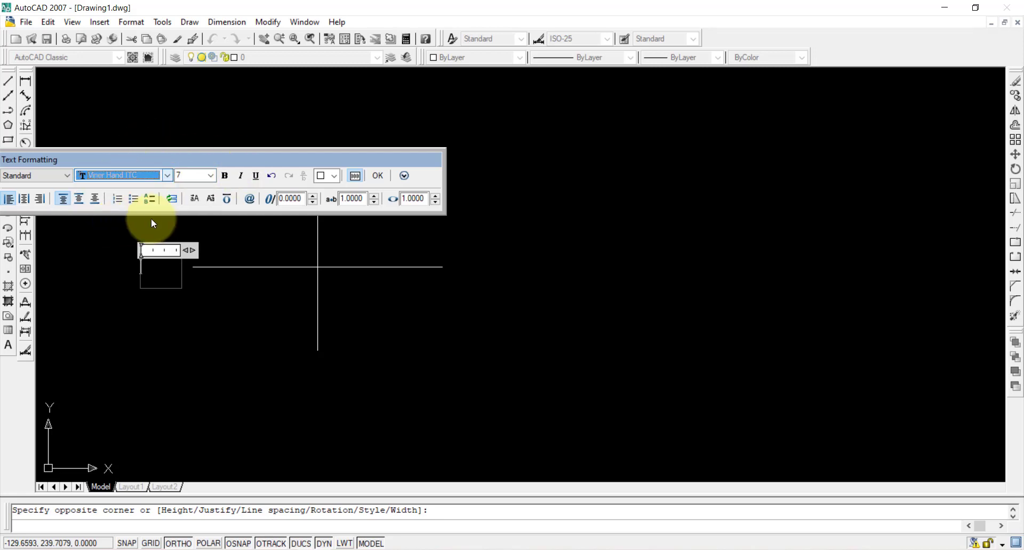
text(A)
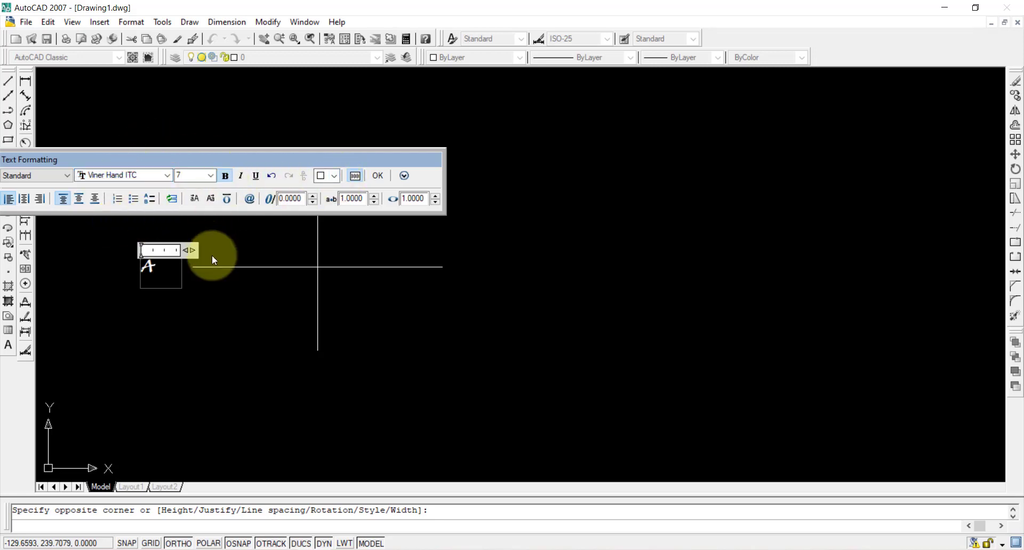
double_click(147, 265)
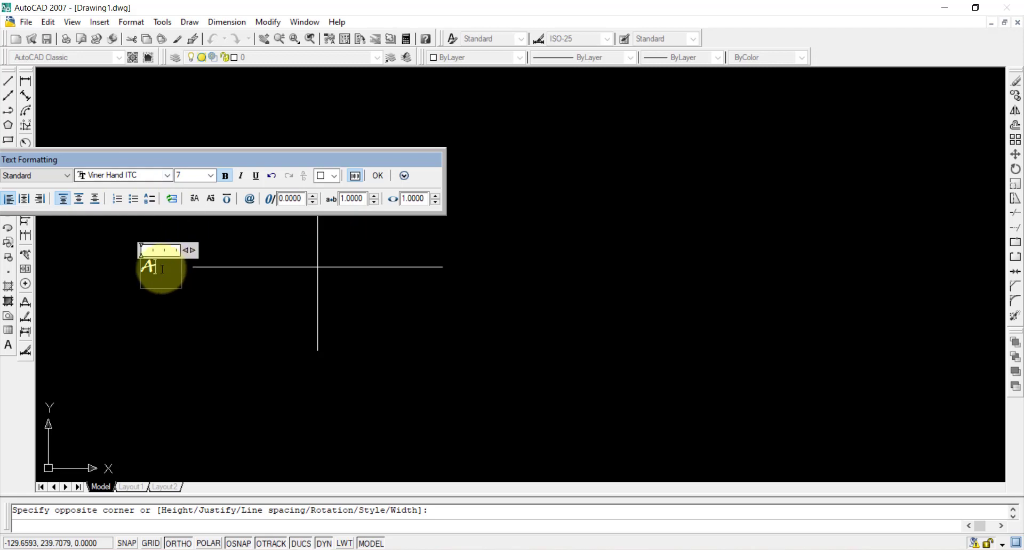
click(127, 174)
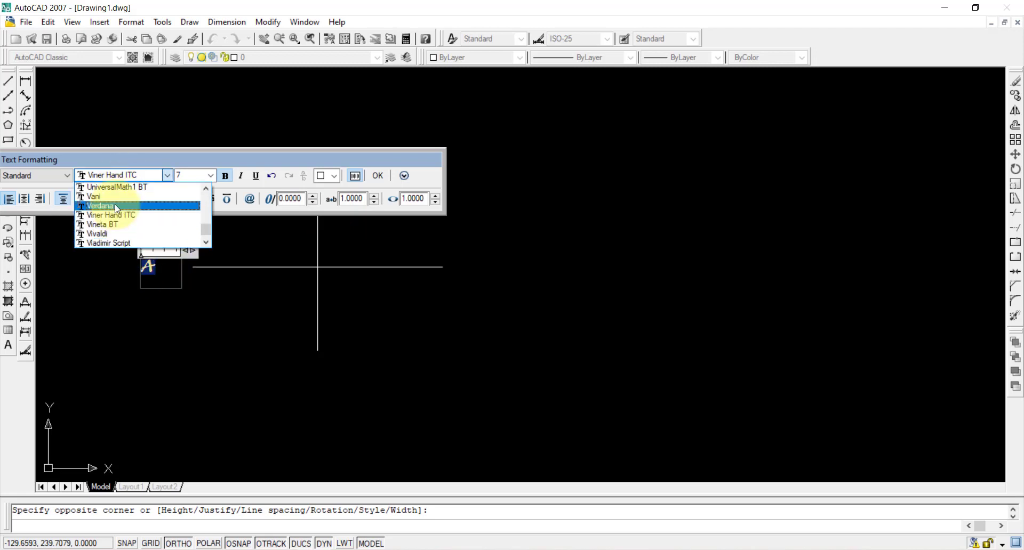
click(115, 206)
click(377, 177)
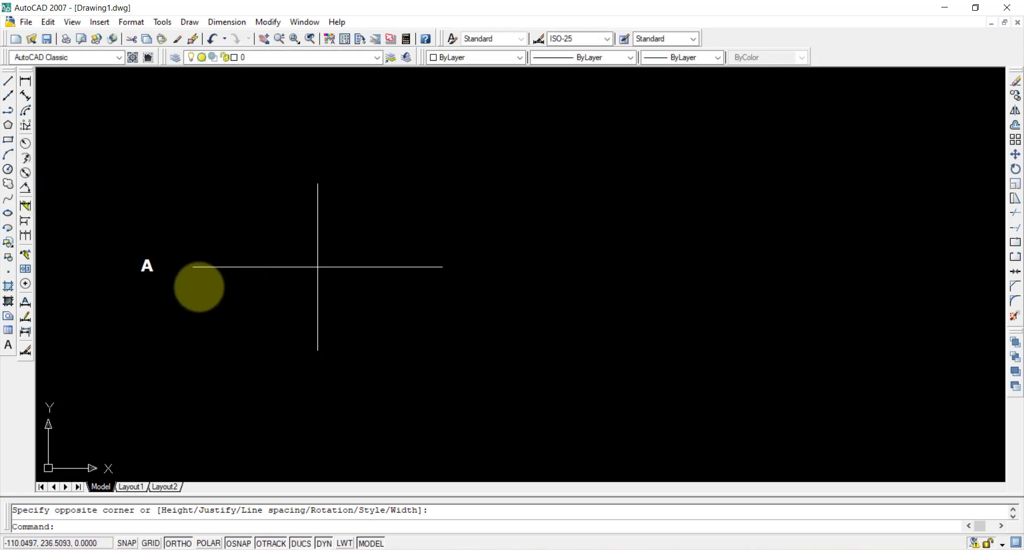
Move label A horizontally closer to the left end of the major axis
click(152, 267)
click(141, 261)
click(140, 261)
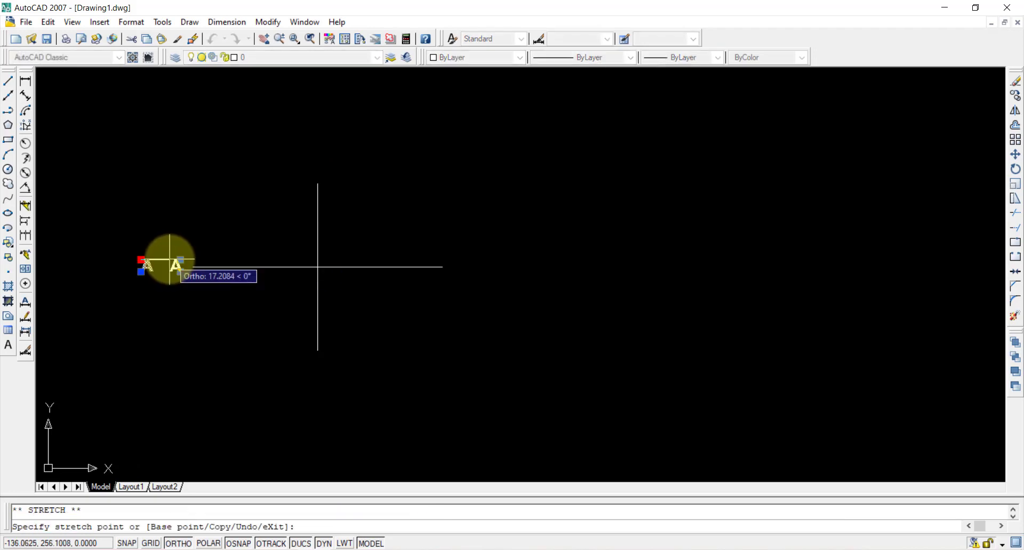
Copy label A to the right end of the major axis and change the copy to B
key(ctrl+c)
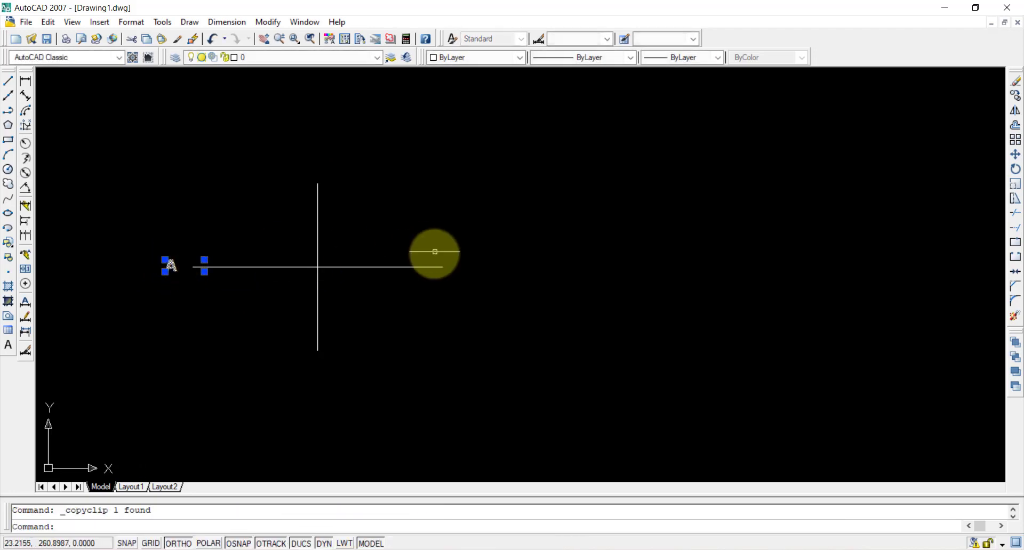
key(ctrl+v)
click(455, 268)
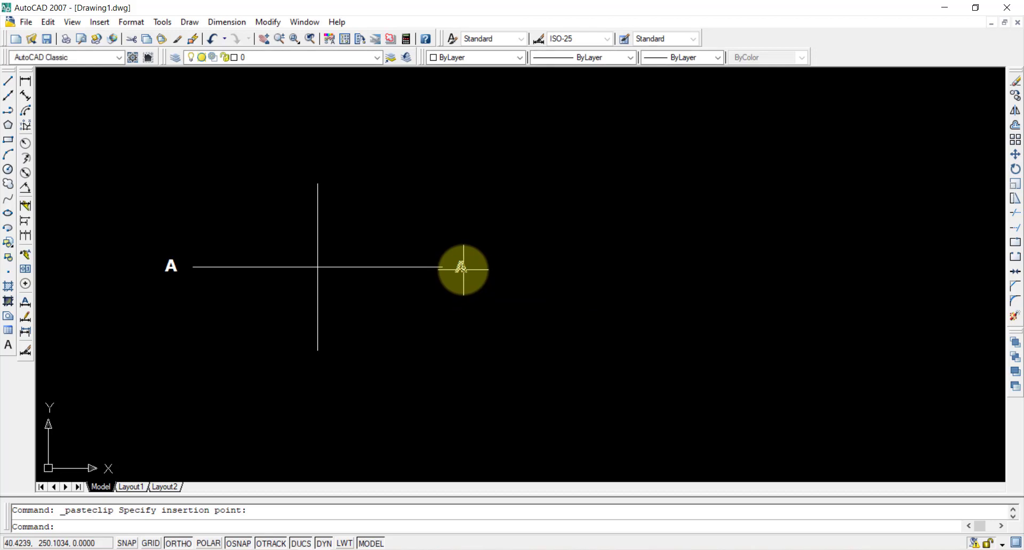
double_click(459, 266)
click(494, 289)
Paste a copy of label A above the top end of the minor axis and change it to C
key(ctrl+c)
key(ctrl+v)
click(303, 173)
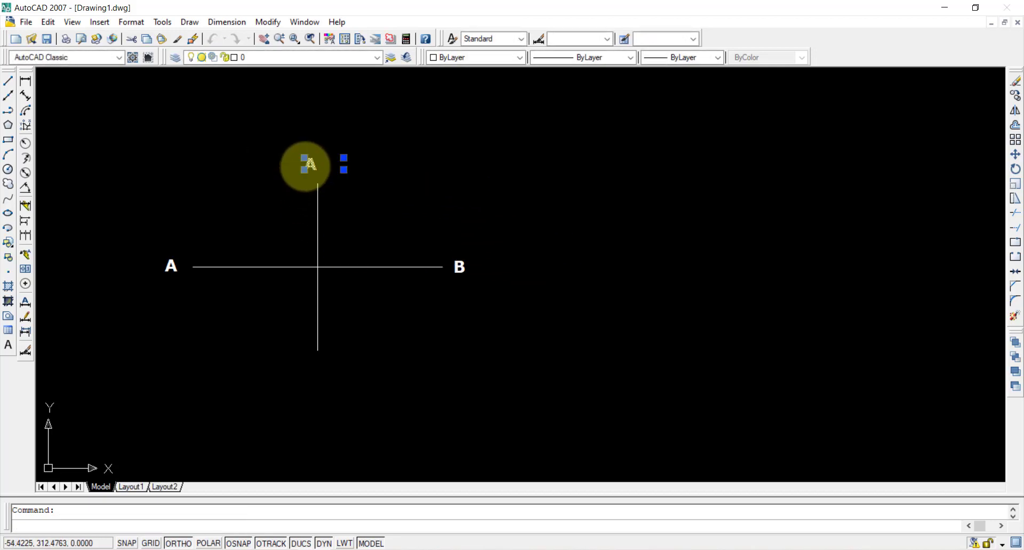
double_click(307, 165)
click(286, 367)
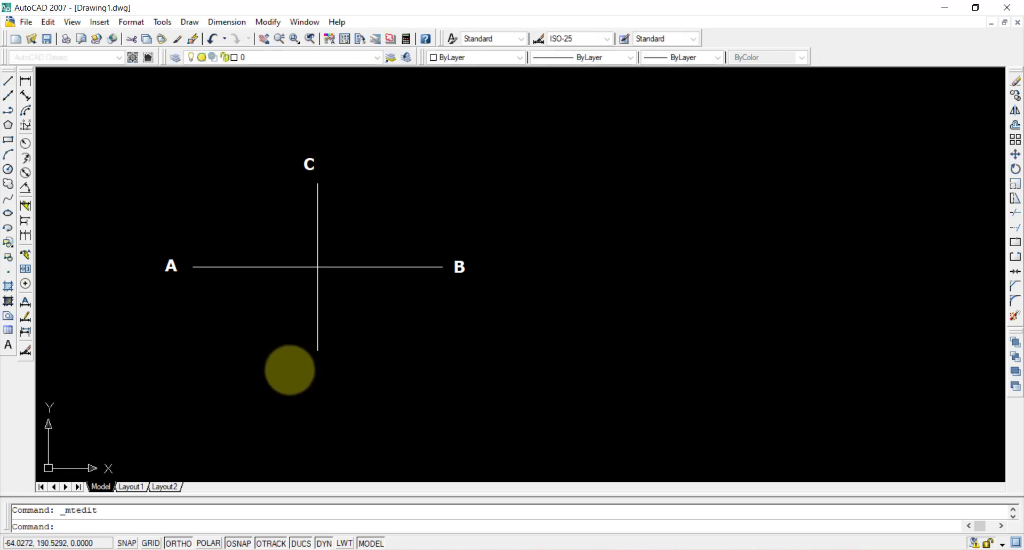
Paste another copy of label A below the bottom end of the minor axis and change it to D
key(ctrl+v)
click(314, 375)
double_click(314, 370)
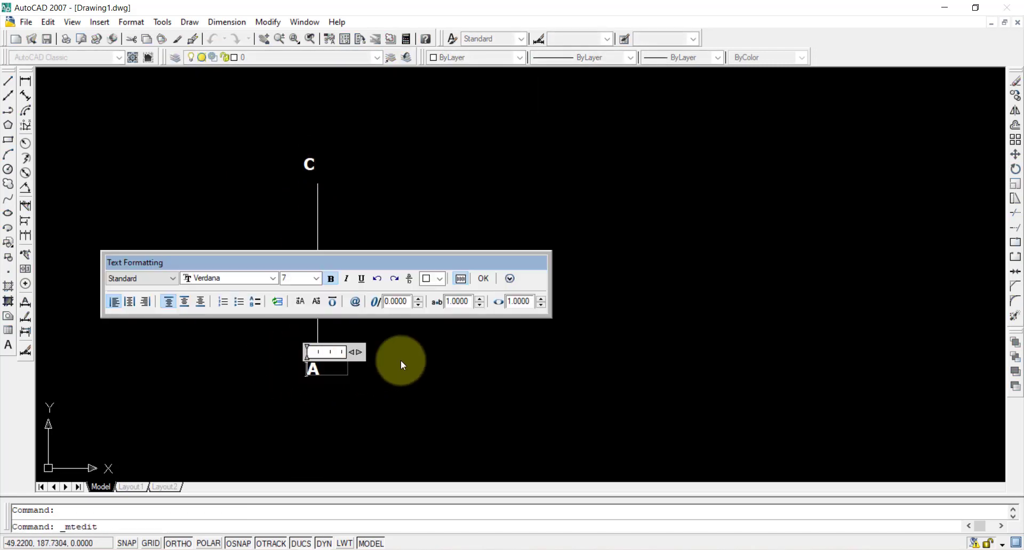
text(D)
click(424, 360)
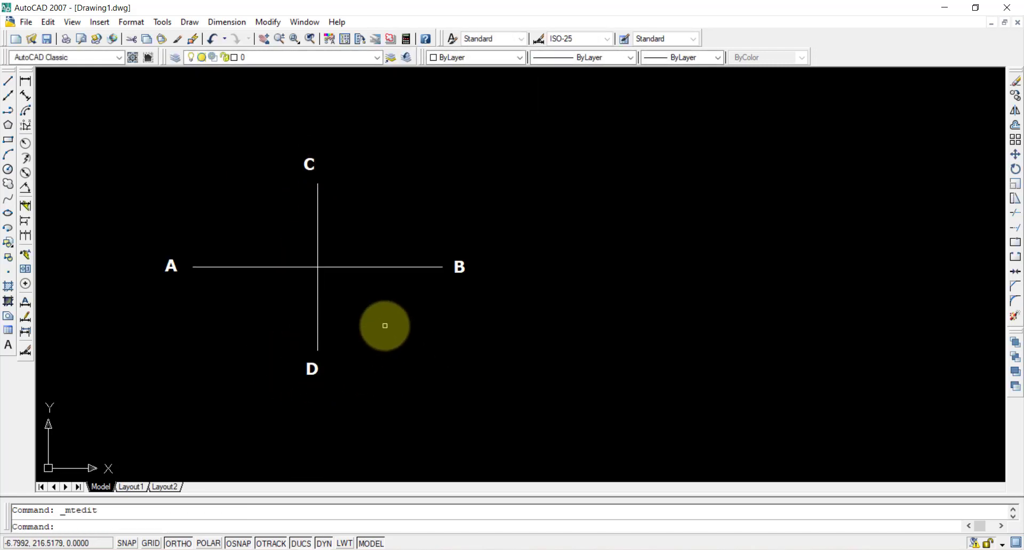
Paste a copy of label A just below and right of the axes' intersection and change it to O
key(ctrl+v)
click(332, 286)
double_click(335, 281)
text(O)
click(442, 278)
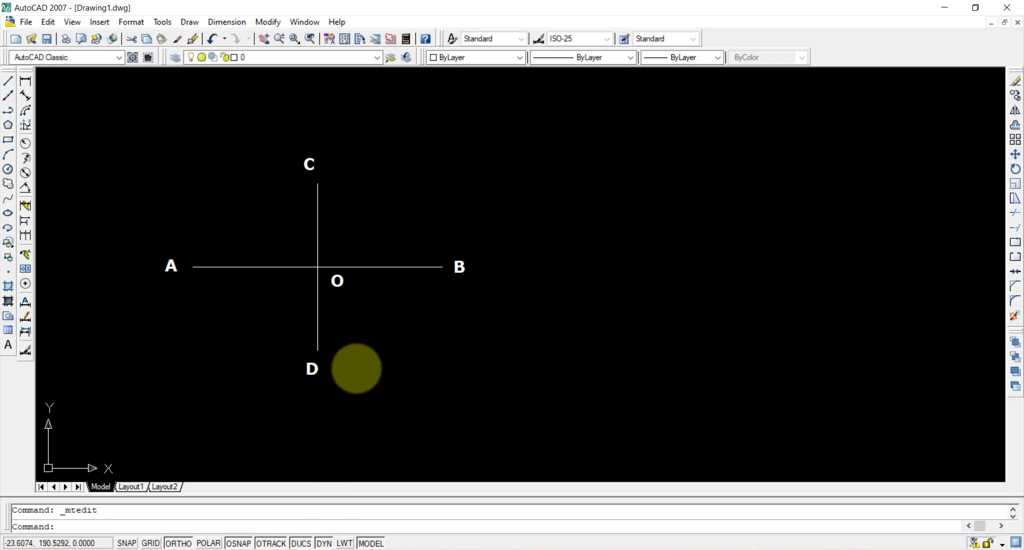
Draw a 150 mm horizontal line to the right of the existing axes, level with the major axis AB
click(7, 82)
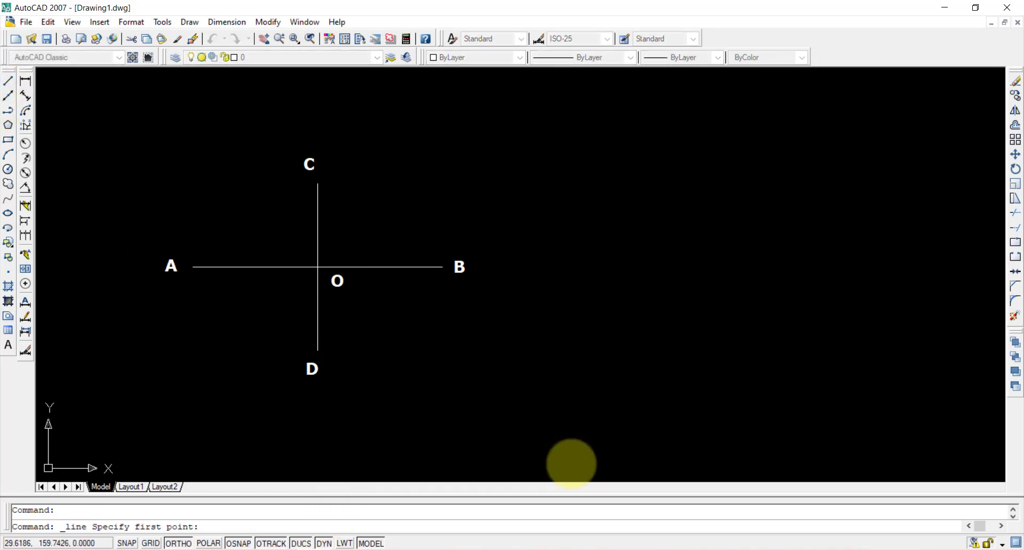
click(624, 266)
text(150)
key(Return)
key(Escape)
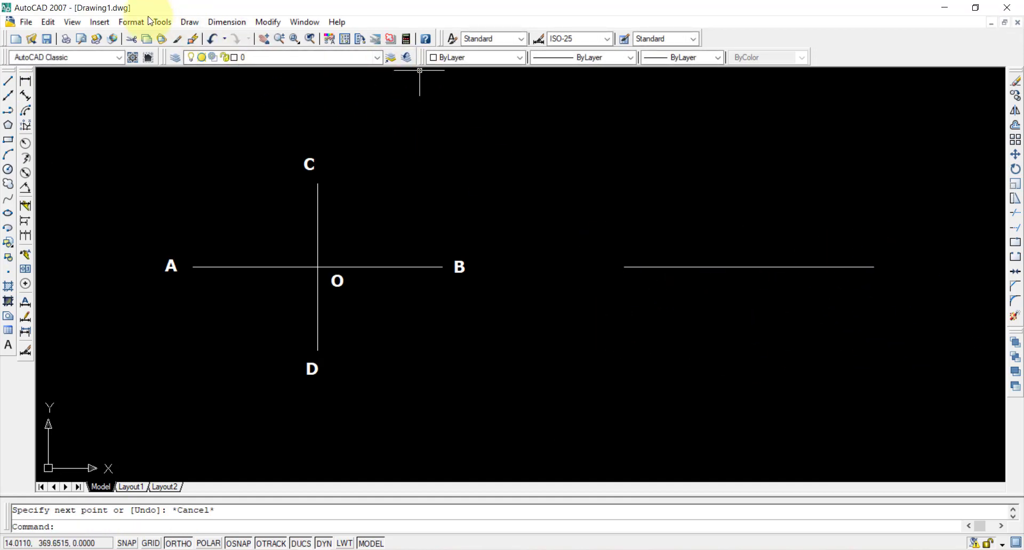
Apply the circle-with-X point style and place a point on each end of the new horizontal line
click(131, 22)
click(182, 176)
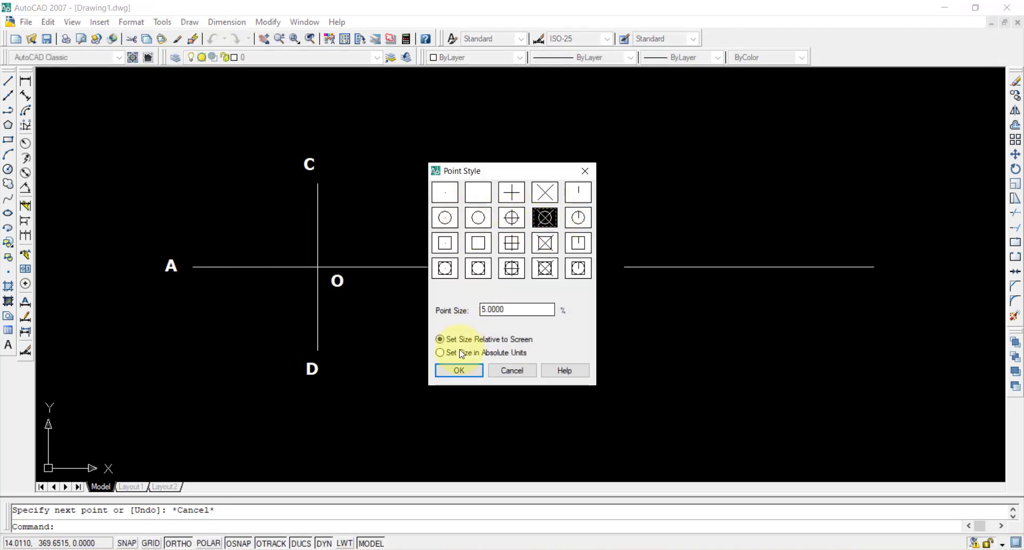
click(458, 370)
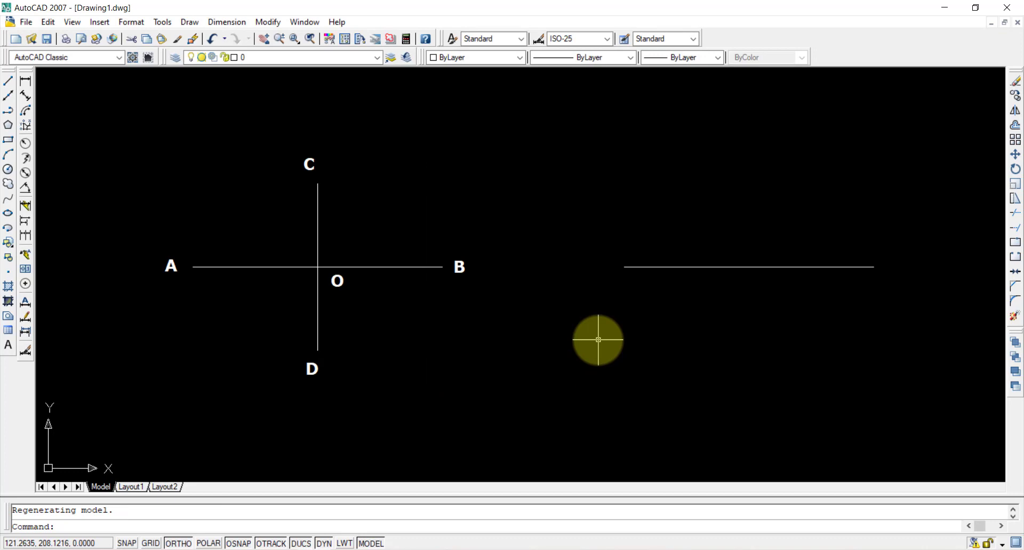
key(Return)
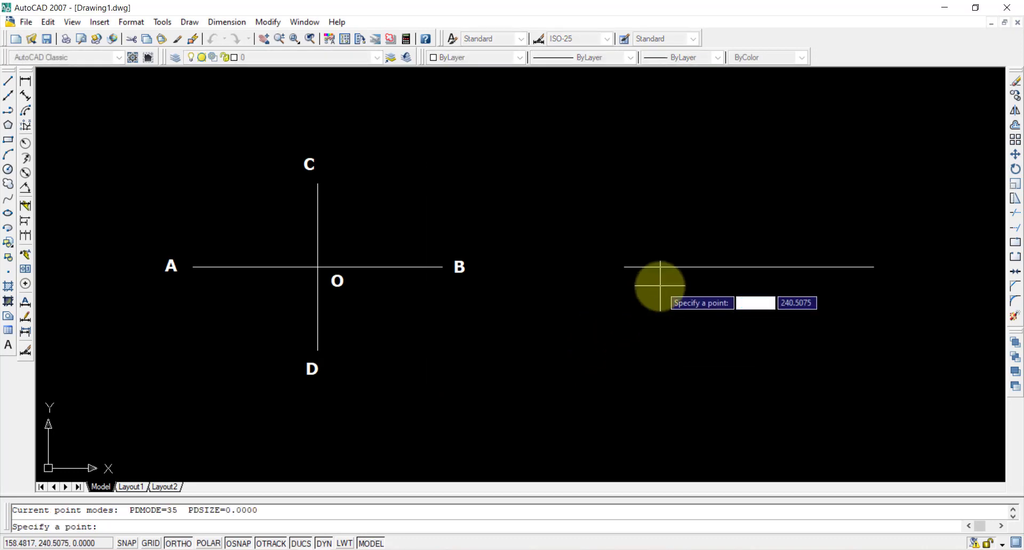
click(623, 267)
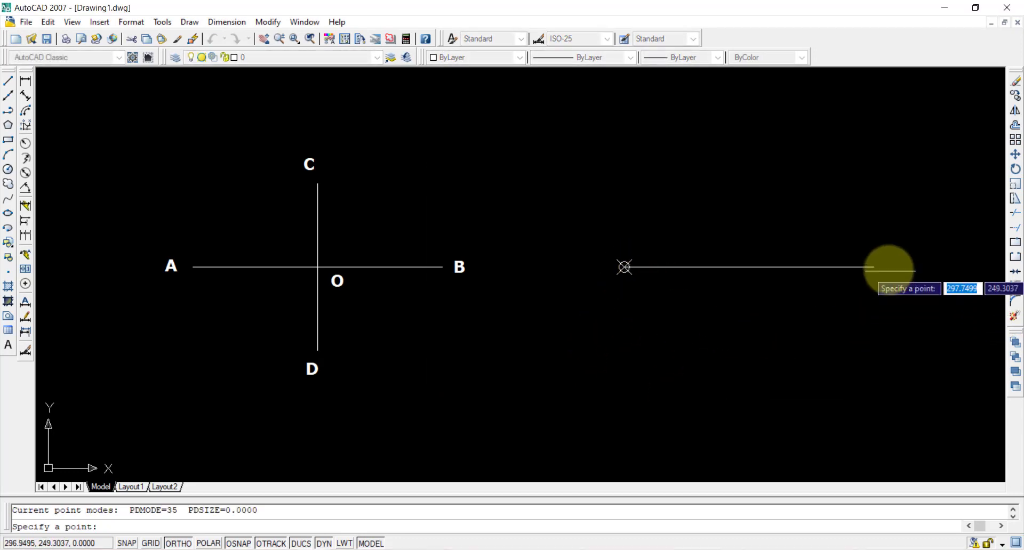
click(873, 267)
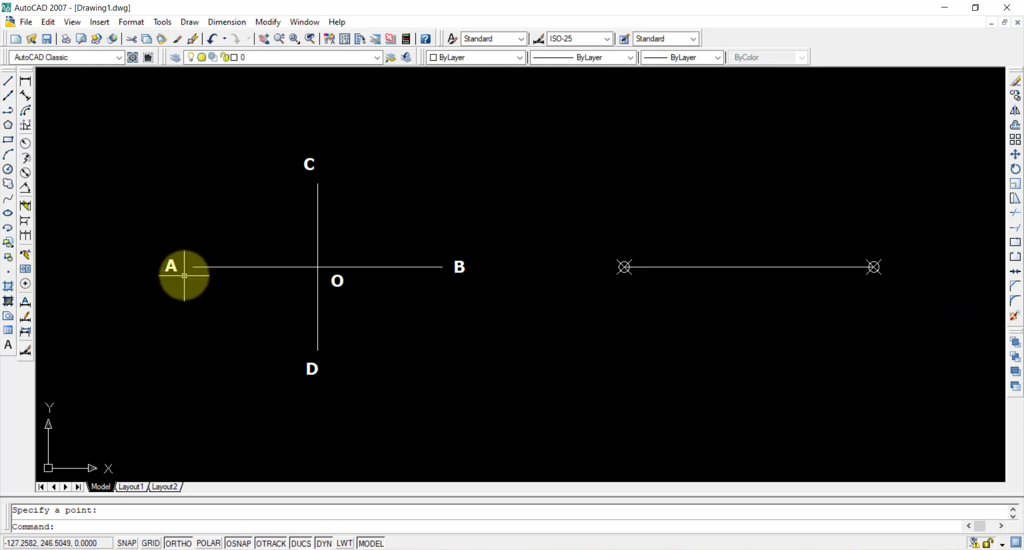
Paste a copy of label A beside the new line's left end and a copy of label B beside its right end
key(ctrl+v)
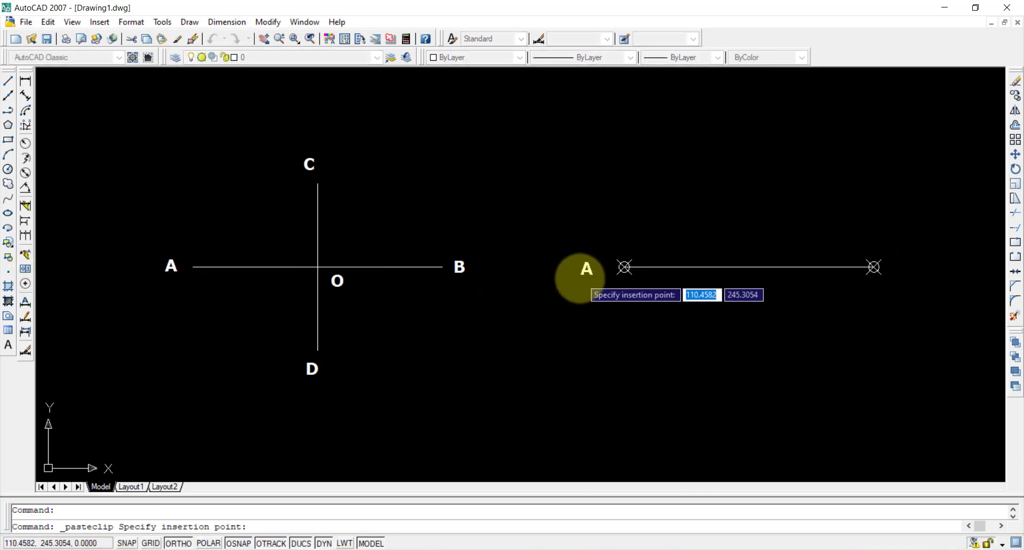
click(588, 269)
key(ctrl+c)
key(ctrl+v)
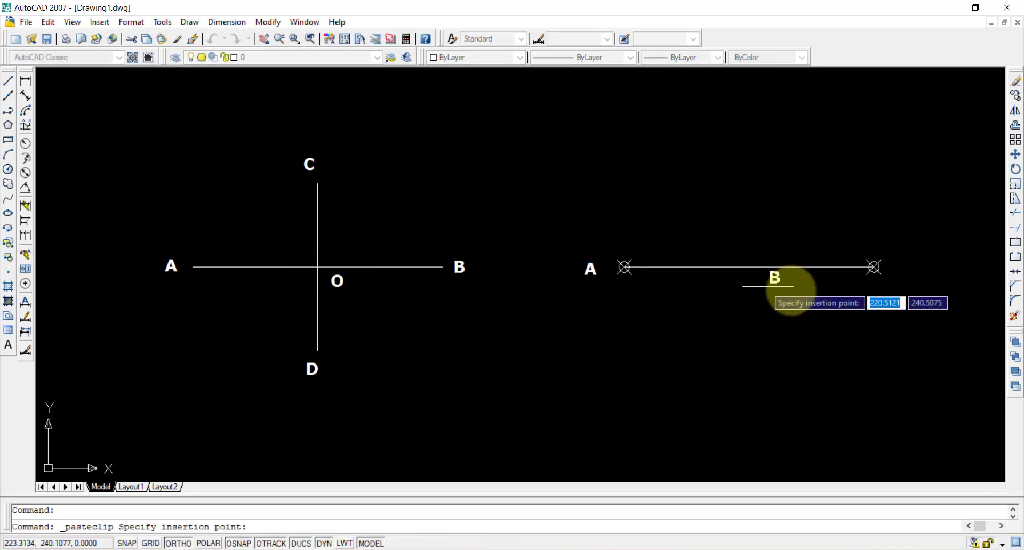
click(901, 271)
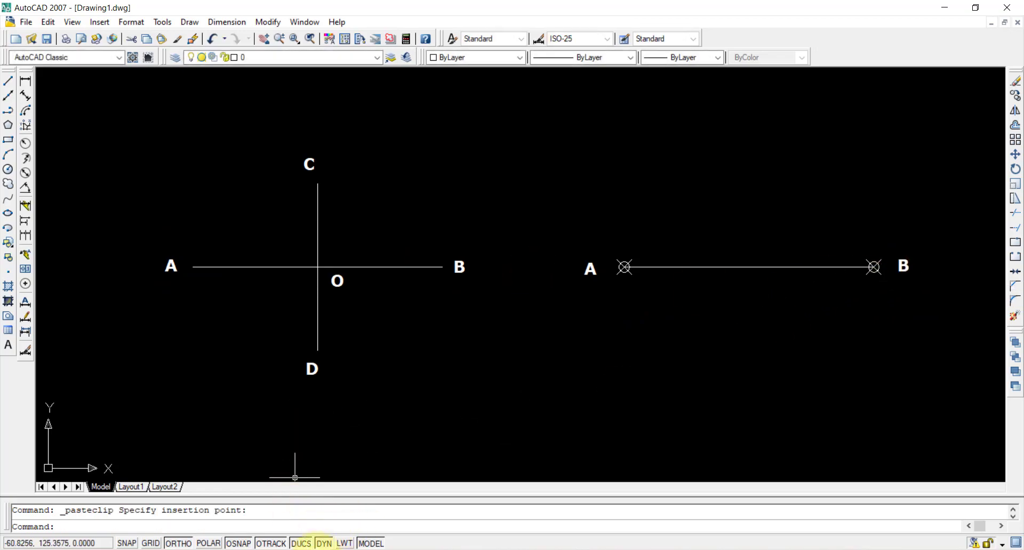
Check the second ellipse question in the Word document for the foci distance and return to the AutoCAD drawing
key(alt+Tab)
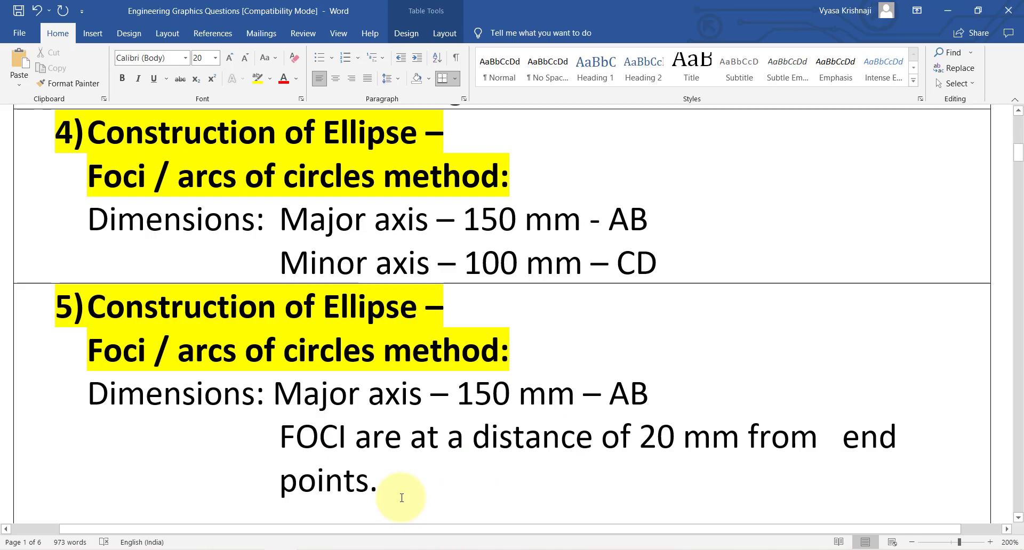
key(alt+Tab)
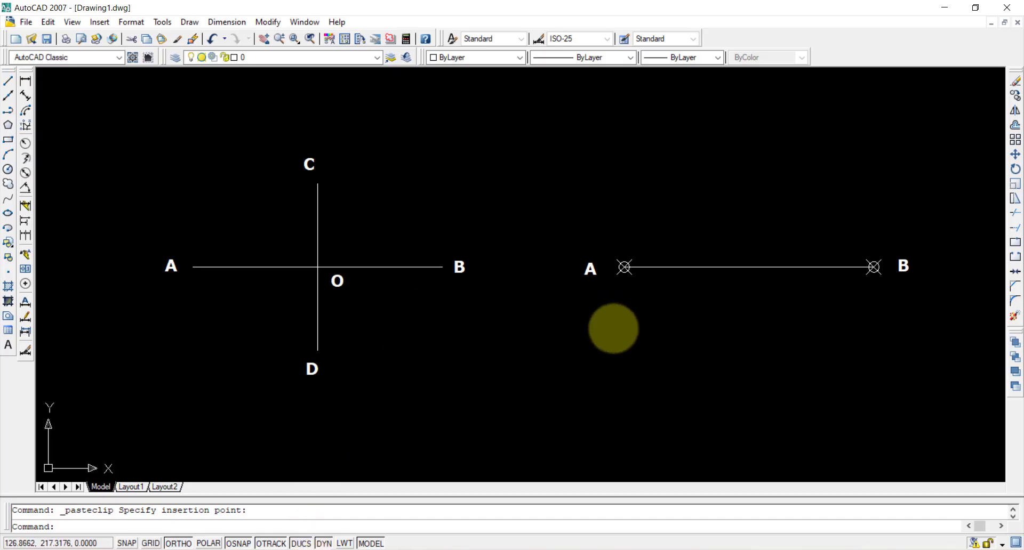
click(606, 244)
click(679, 303)
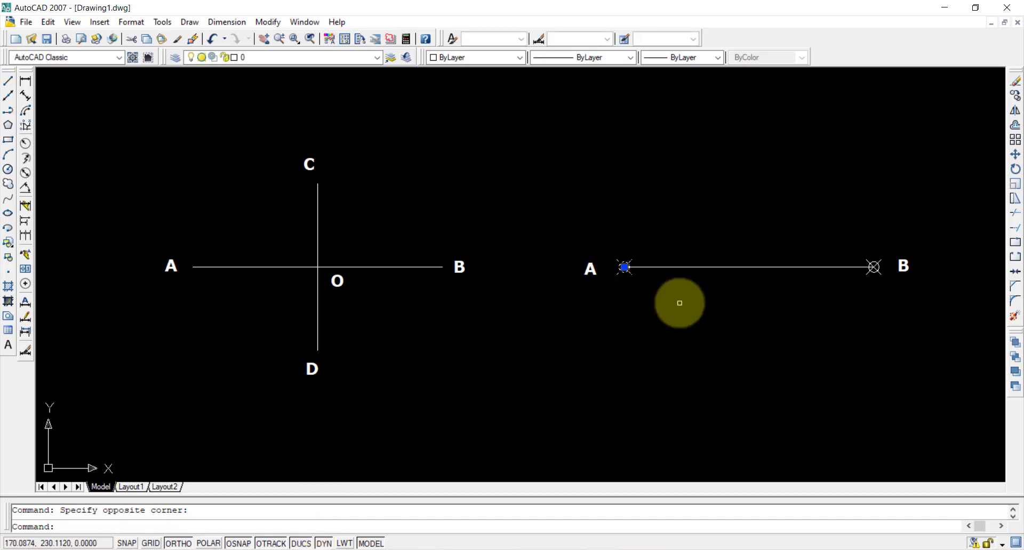
click(847, 233)
click(889, 301)
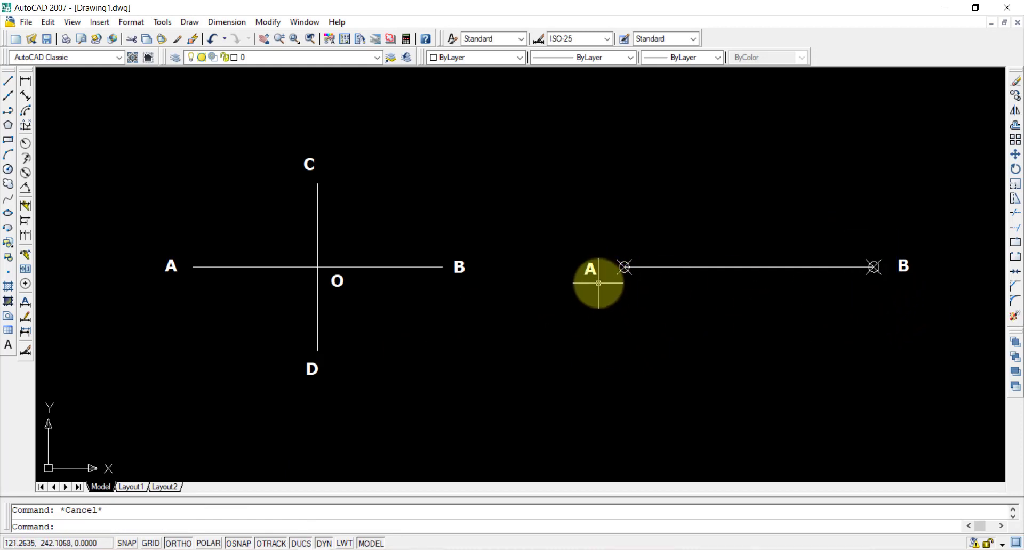
Move the point at end A of the new line 20 mm along the line toward B
click(610, 240)
click(642, 293)
click(1013, 155)
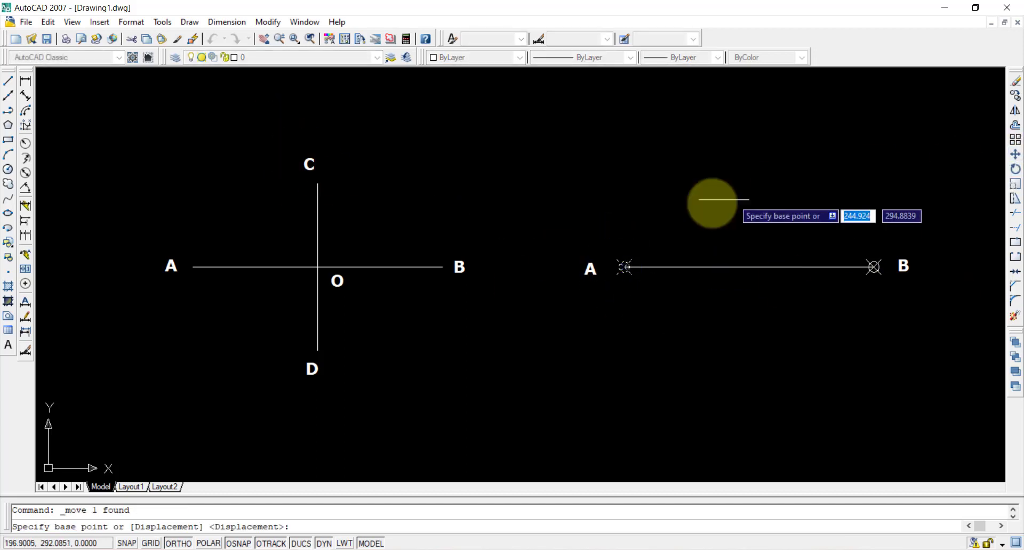
click(624, 266)
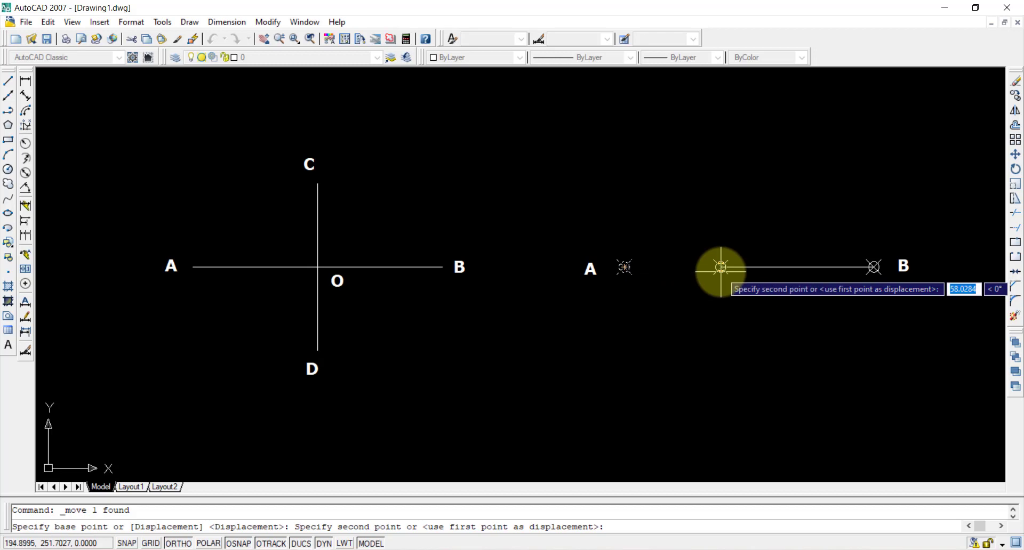
text(20)
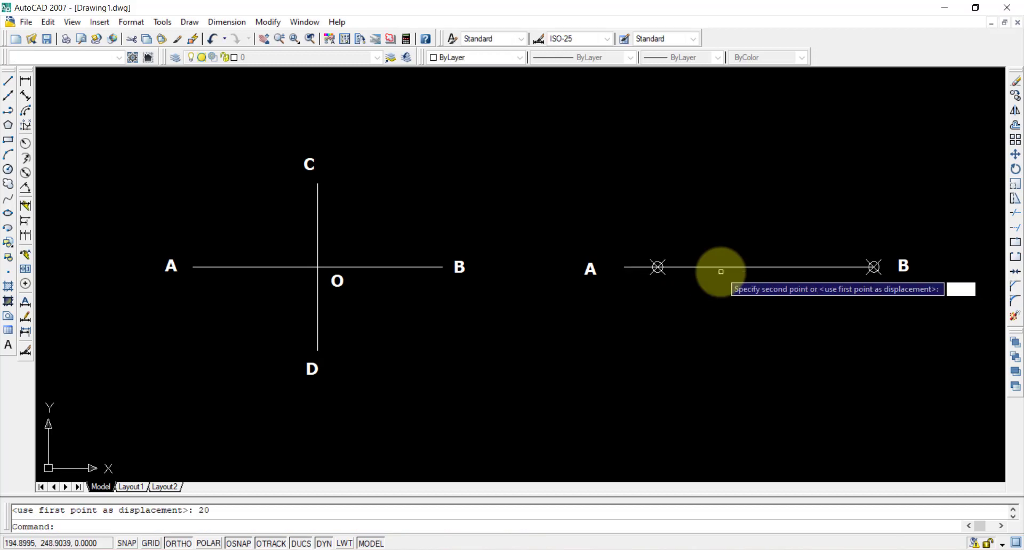
key(Return)
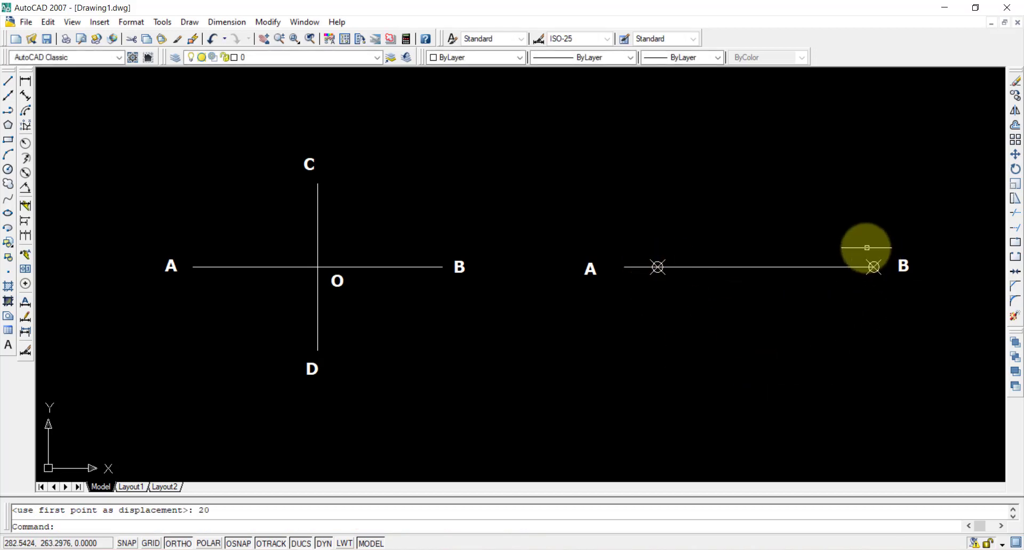
Move the point at end B of the new line 20 mm along the line toward A
click(859, 245)
click(891, 303)
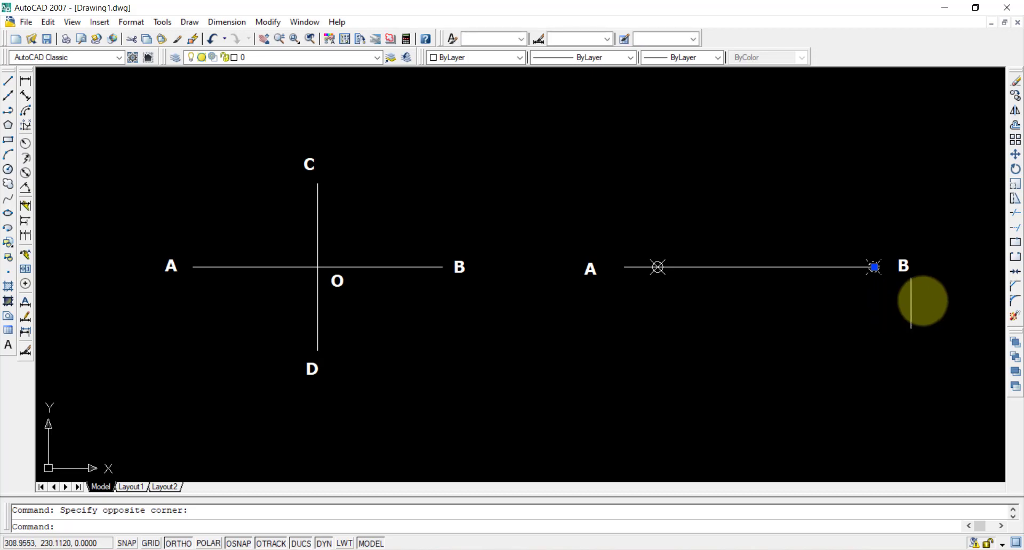
click(1015, 155)
click(873, 267)
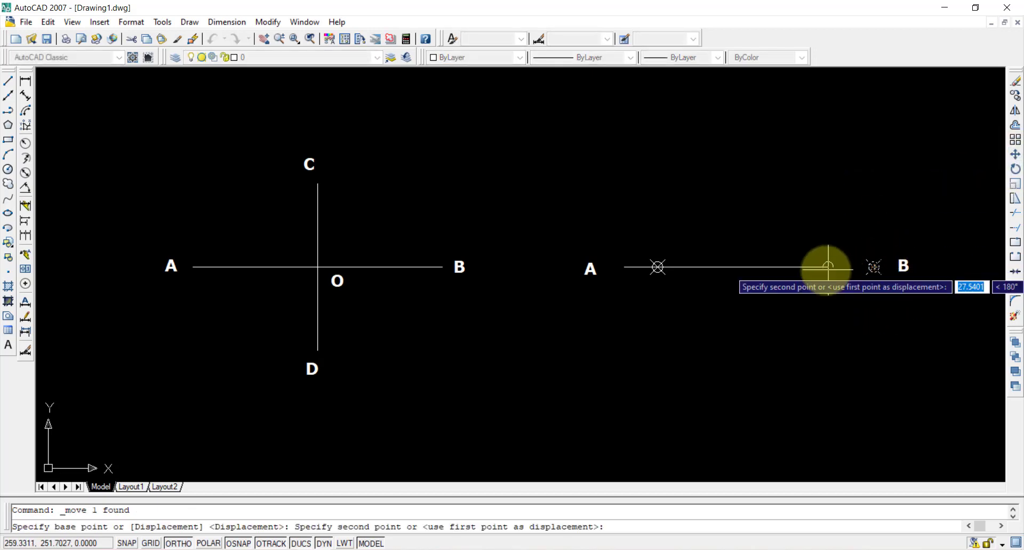
text(20)
key(Return)
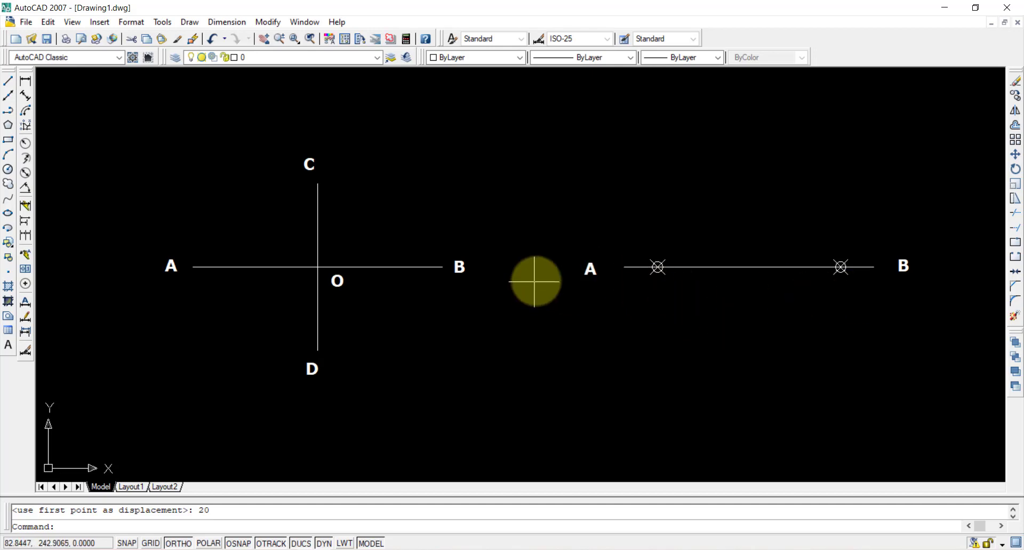
Paste a copy of label B below the focus point near A and change its text to F1
key(ctrl+v)
click(652, 308)
double_click(657, 300)
key(BackSpace)
text(F1)
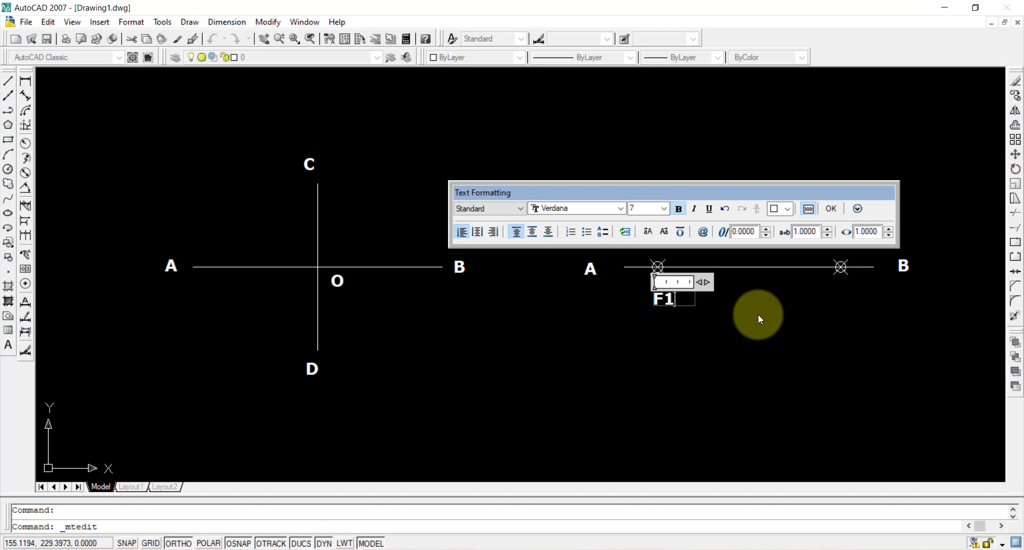
click(757, 314)
Paste another copy of label B below the focus point near B and change its text to F2
key(ctrl+v)
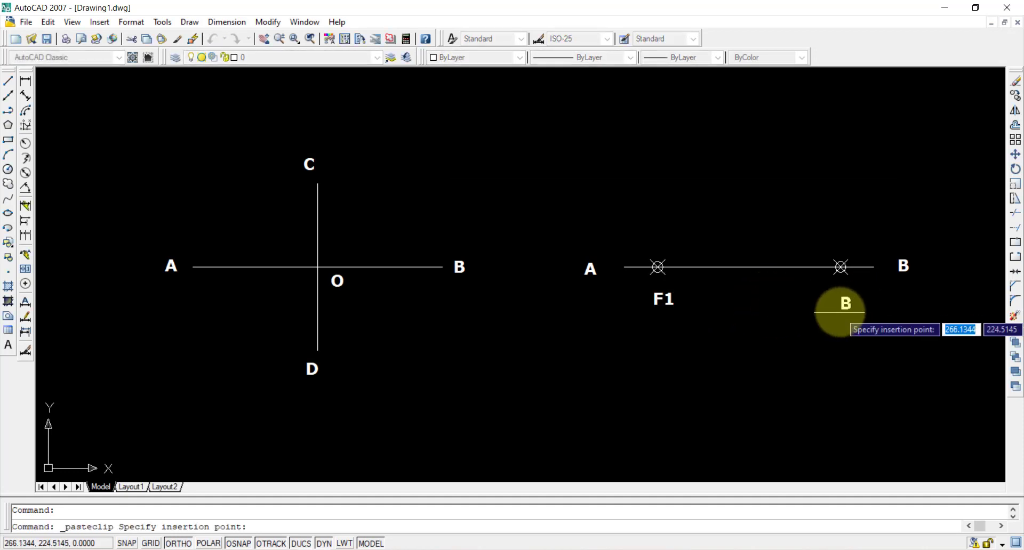
click(841, 309)
double_click(842, 302)
key(BackSpace)
text(F2)
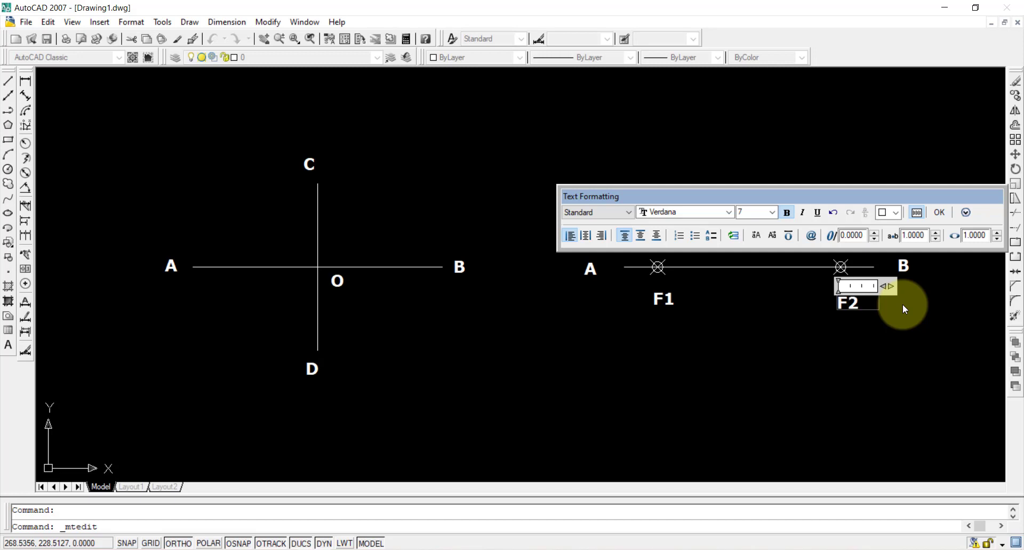
click(902, 304)
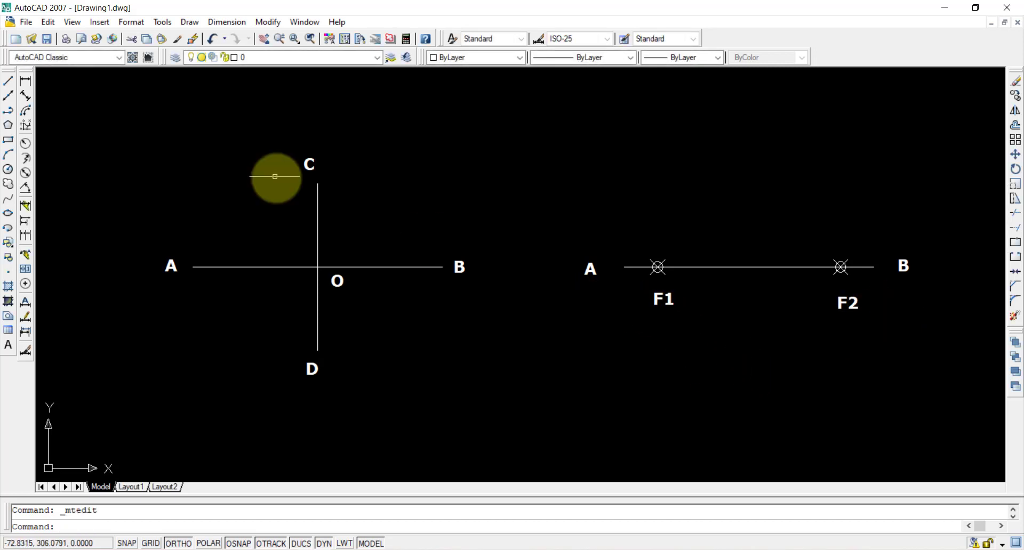
Add a linear dimension from end A to focus F1, placed above the line
click(26, 83)
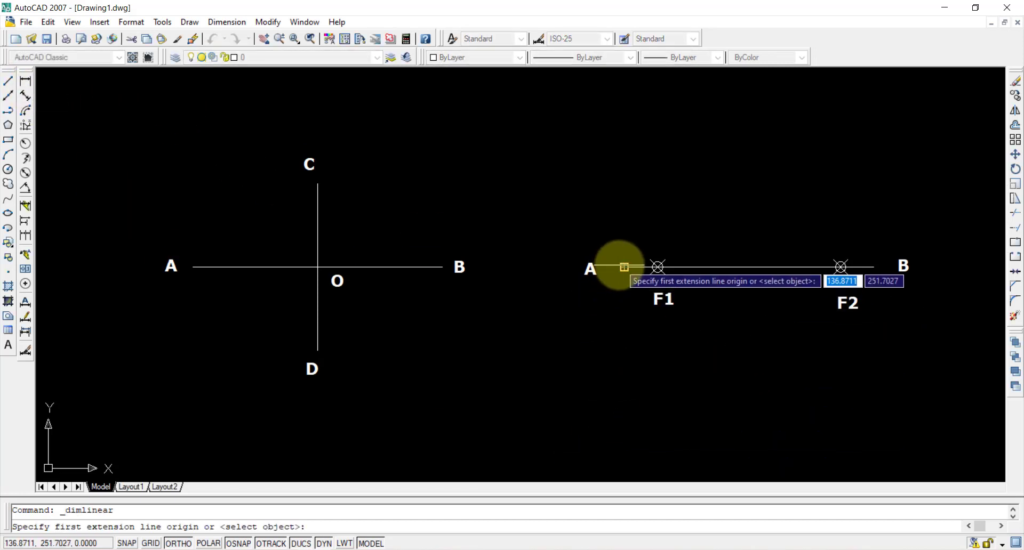
click(624, 266)
click(657, 267)
click(660, 200)
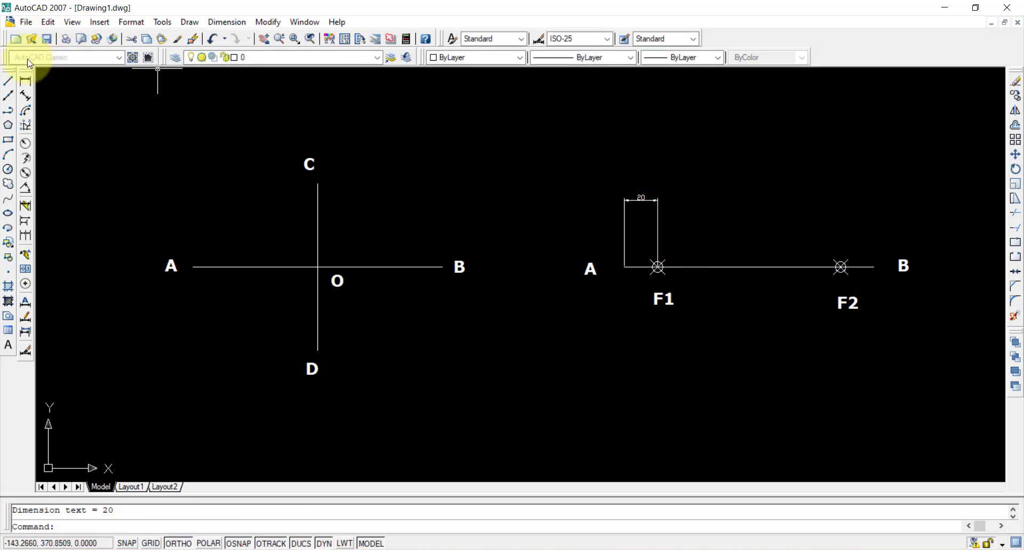
Add a linear dimension from focus F2 to end B, placed above the line
click(25, 81)
click(840, 267)
click(873, 266)
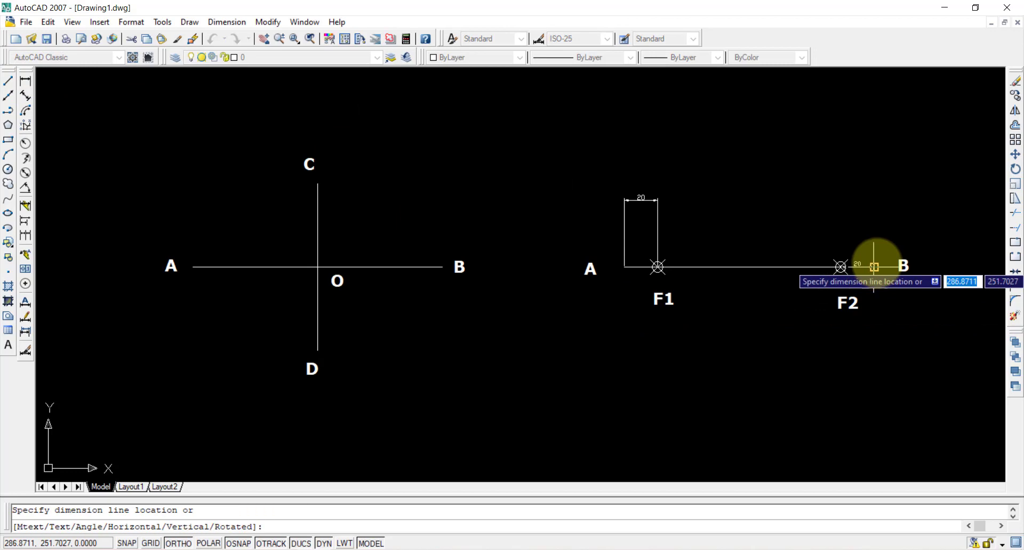
click(873, 202)
Add a linear dimension for the full length of the second line AB, placed below the focus labels
click(25, 81)
click(624, 266)
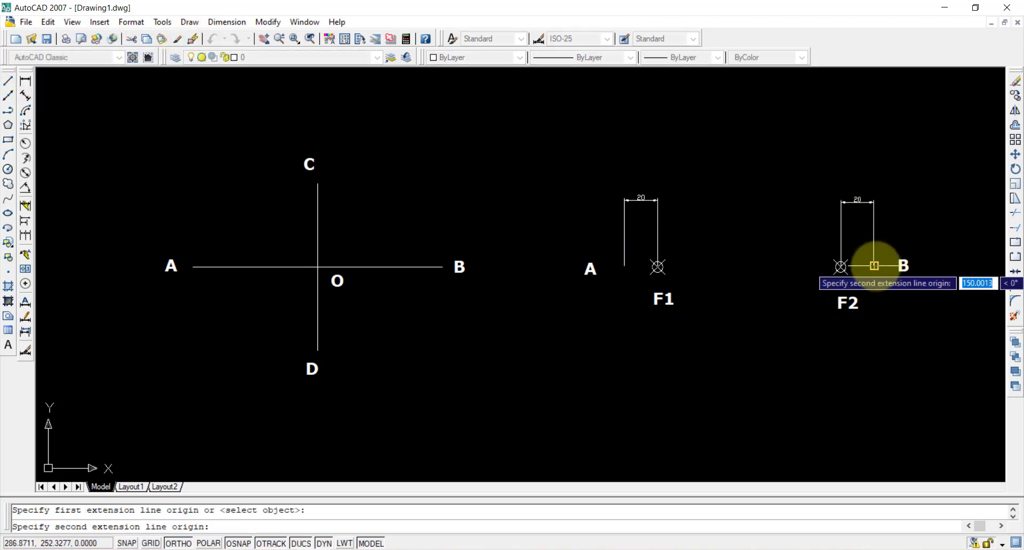
click(873, 267)
click(865, 367)
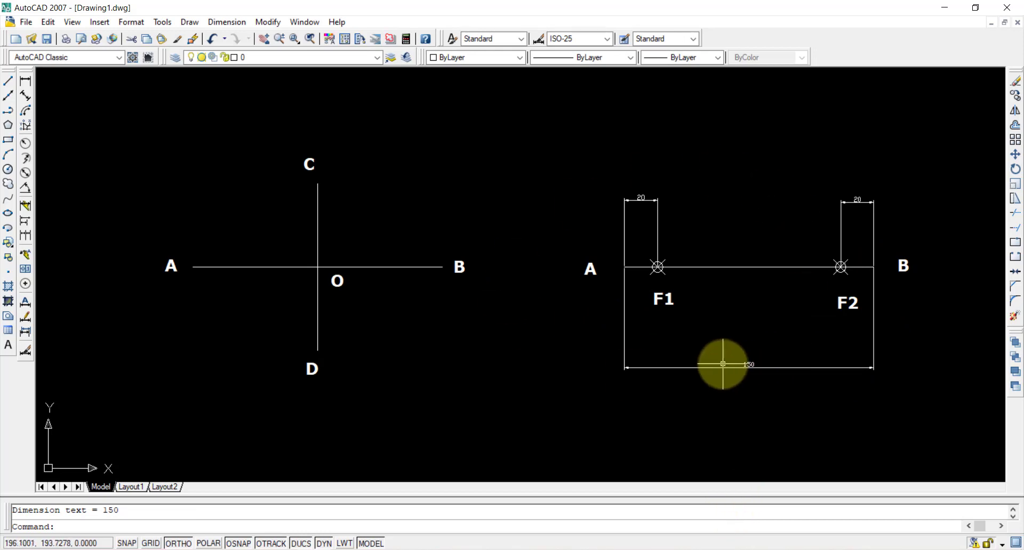
Copy the label O from the first figure and paste it just below the midpoint of the second line AB
scroll(707, 329, up, 3)
mouse_move(708, 297)
middle_down()
mouse_move(665, 294)
mouse_move(585, 320)
middle_up()
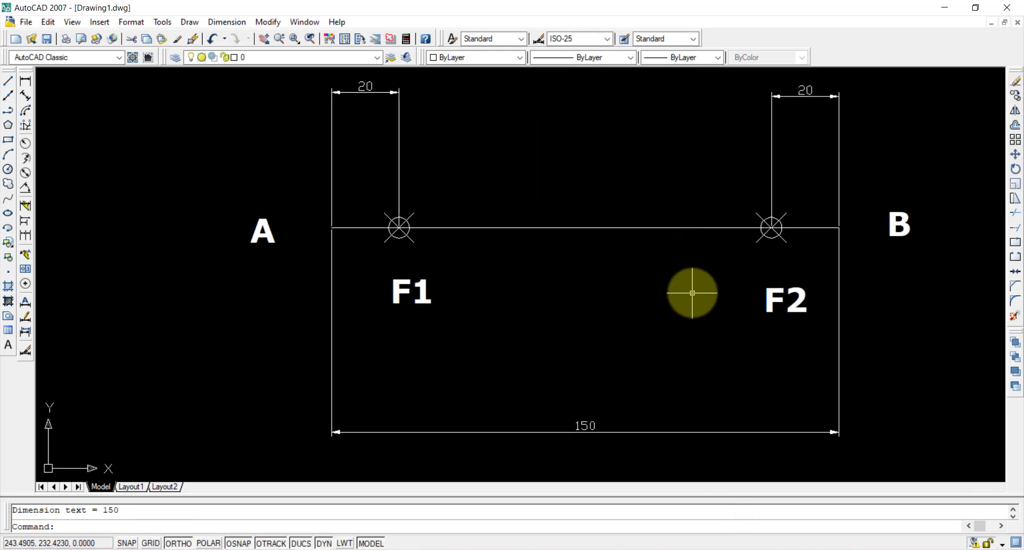
scroll(474, 307, down, 2)
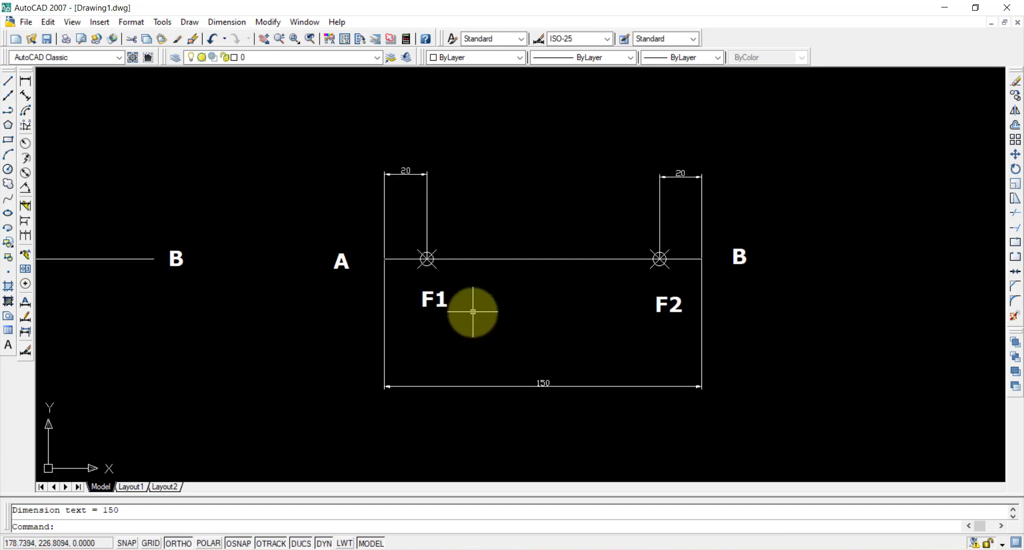
scroll(245, 278, down, 2)
middle_drag(37, 248, 101, 248)
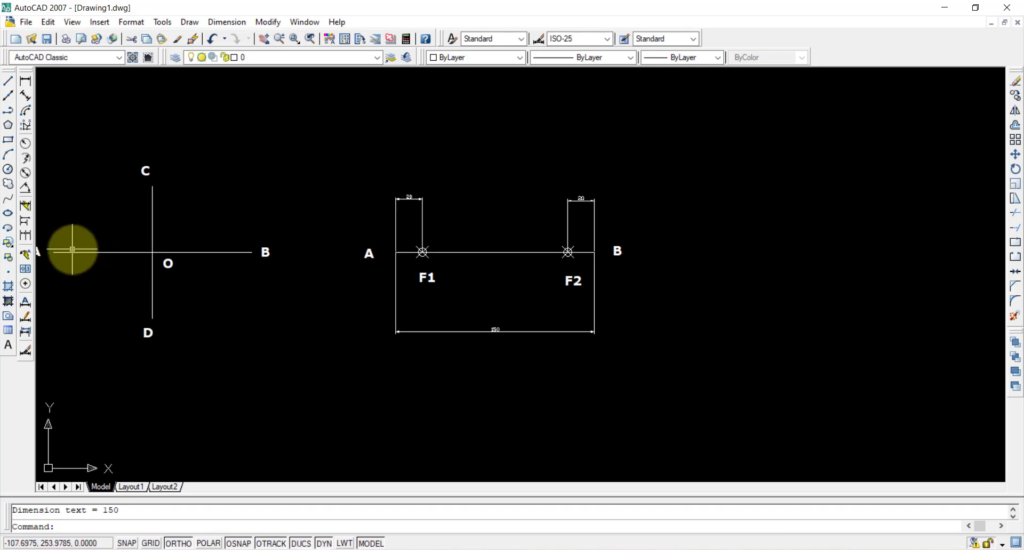
click(176, 262)
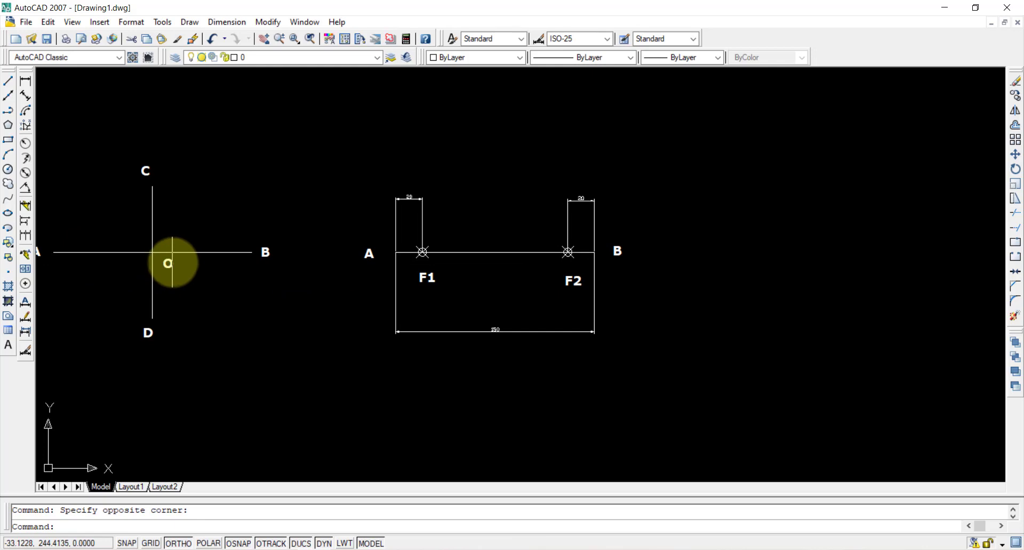
key(ctrl+c)
key(ctrl+v)
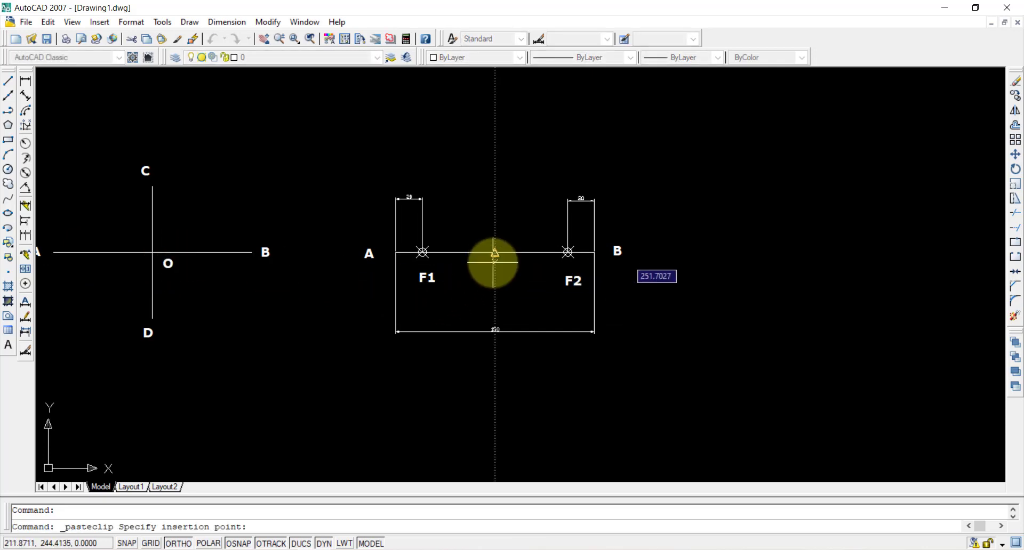
click(491, 277)
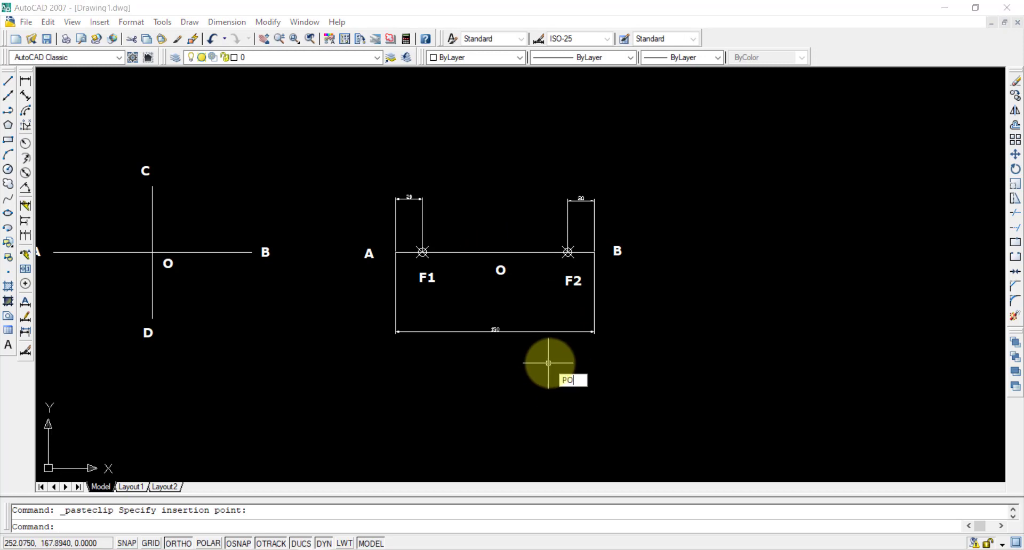
Place a point at the midpoint of the second line AB, above its label O
text(PO)
key(Return)
click(494, 251)
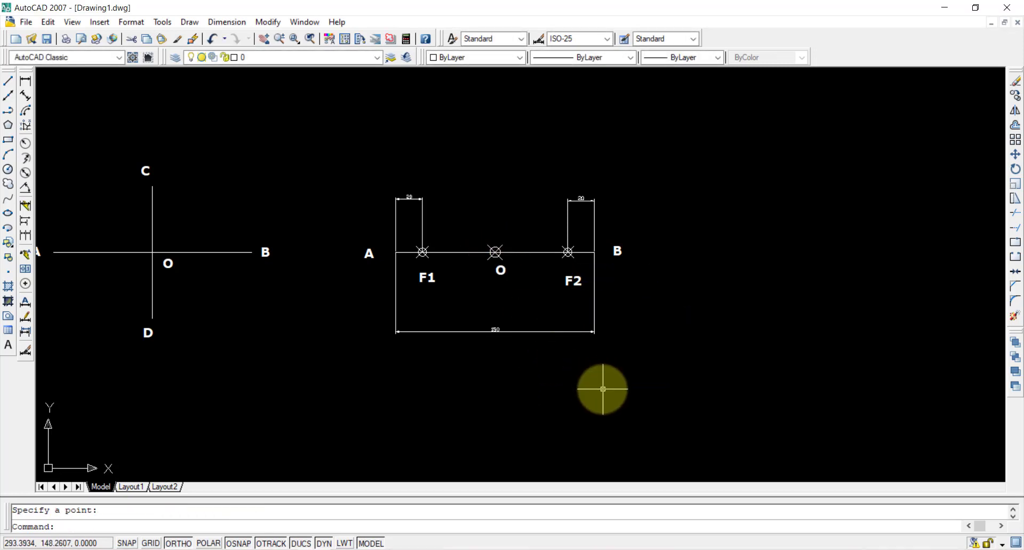
key(Escape)
Delete the two 20 mm focus dimensions and the 150 mm overall dimension from the second line AB
scroll(480, 282, up, 4)
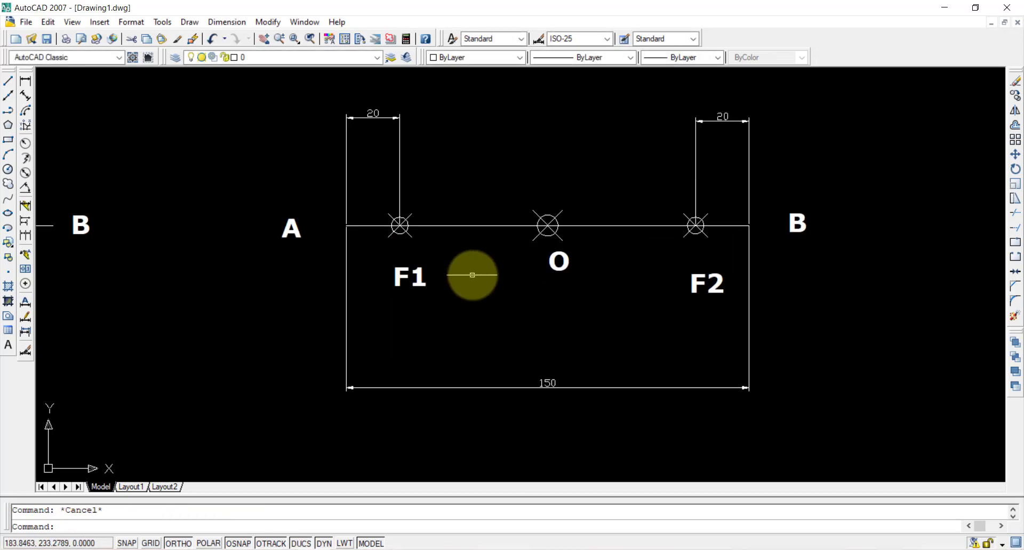
click(459, 169)
click(319, 125)
click(787, 163)
click(627, 124)
click(784, 396)
click(722, 336)
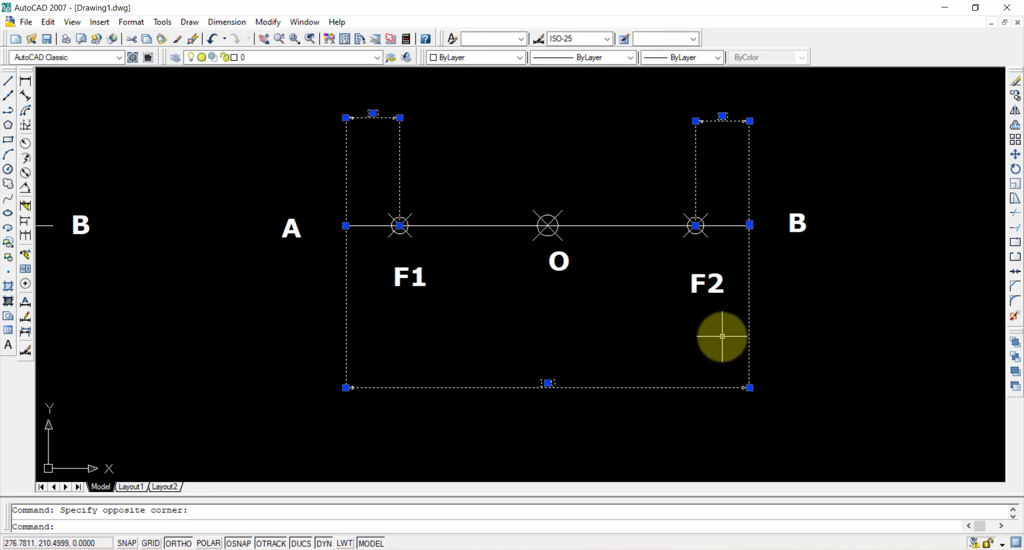
key(Delete)
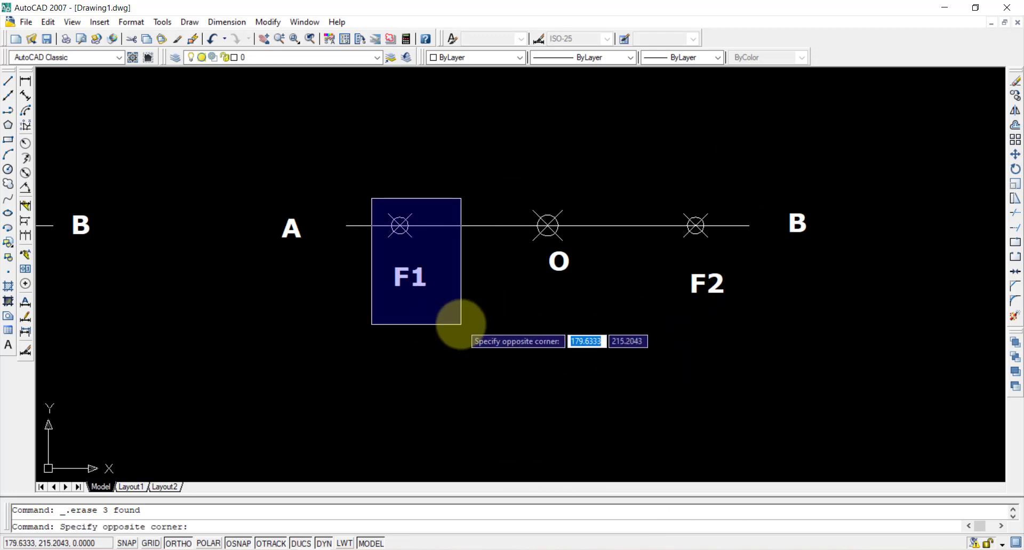
click(459, 325)
click(654, 171)
click(757, 404)
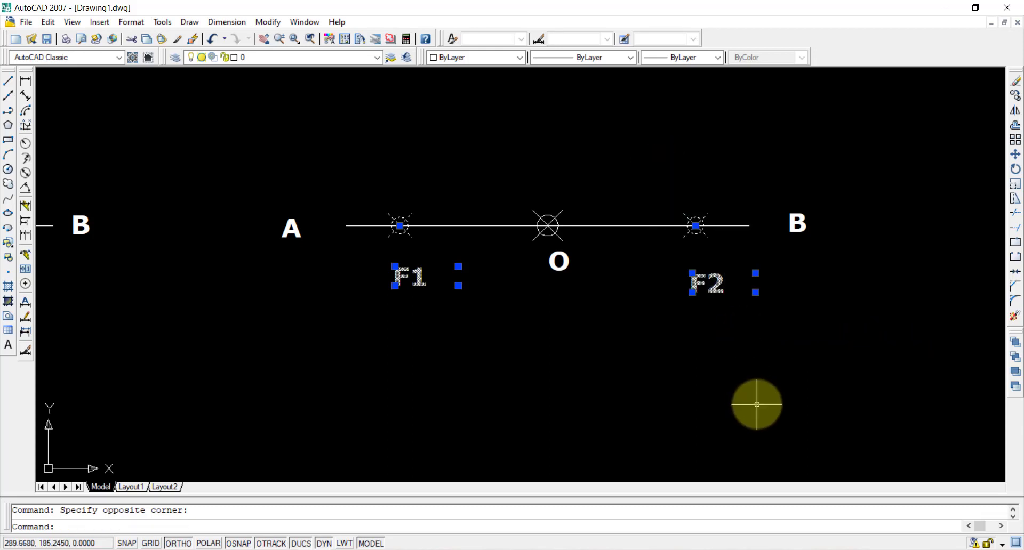
Draw a circle centred on end A of the first figure with its radius reaching to O
middle_drag(578, 322, 921, 351)
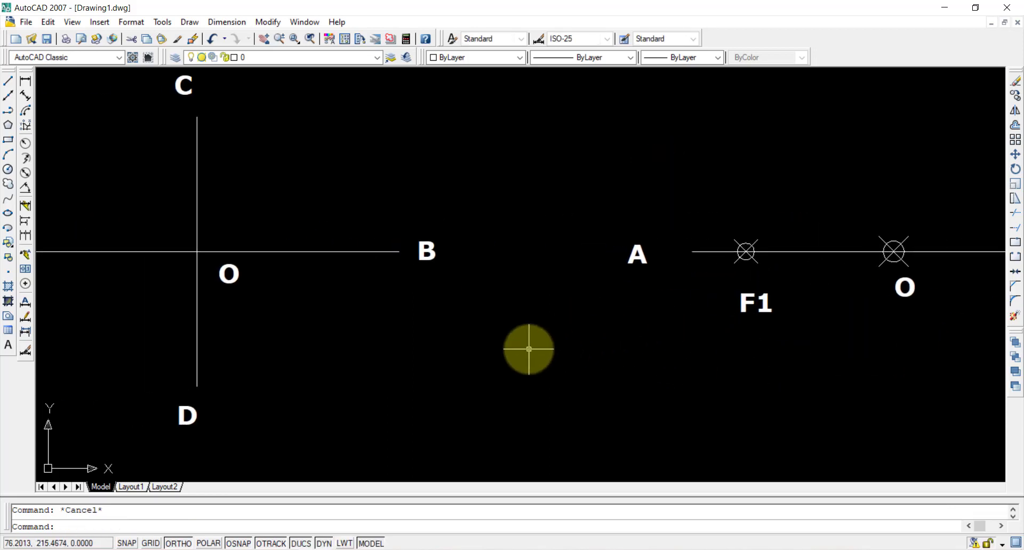
middle_drag(528, 350, 877, 363)
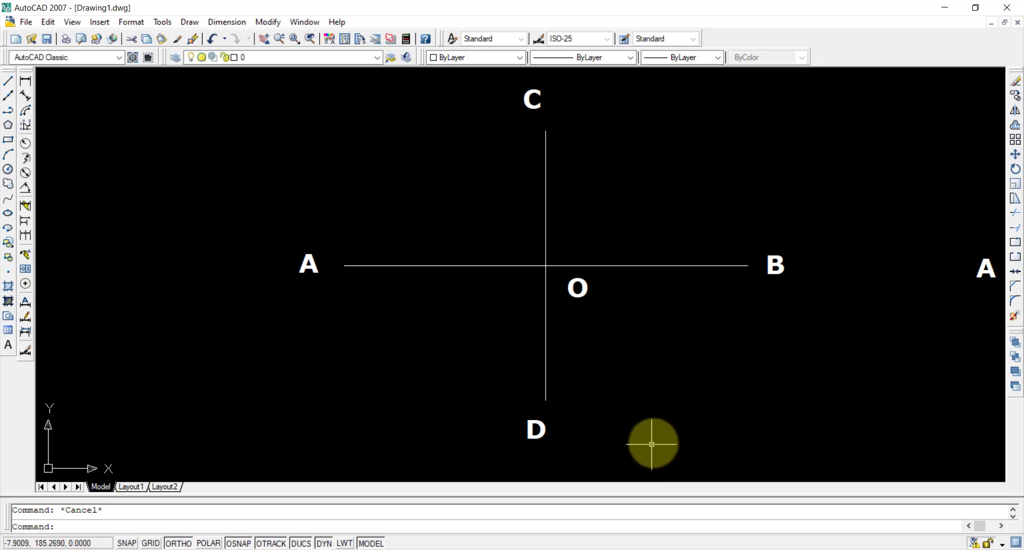
click(8, 169)
click(344, 265)
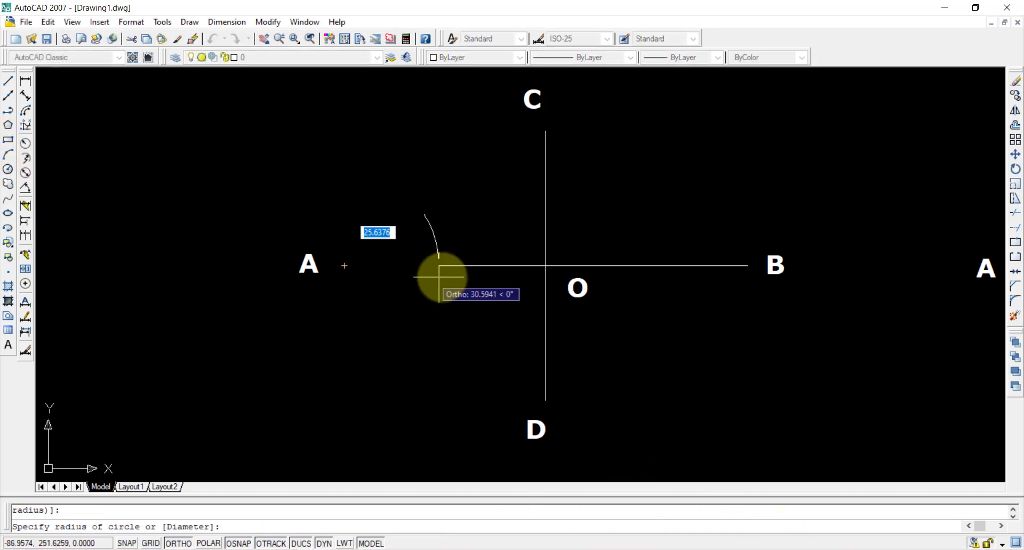
click(545, 266)
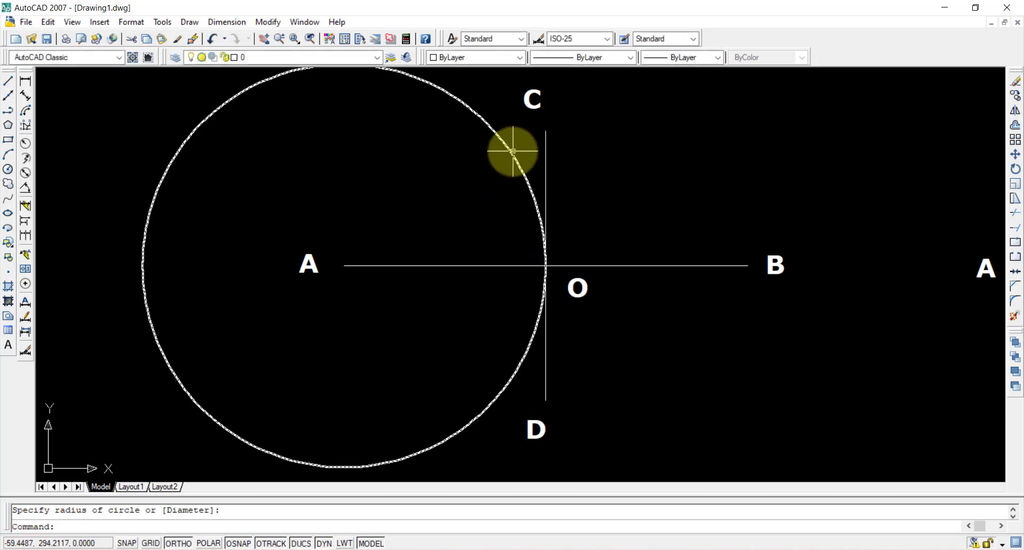
Move the circle's centre from A to end C and on to end D, keeping its radius
click(509, 153)
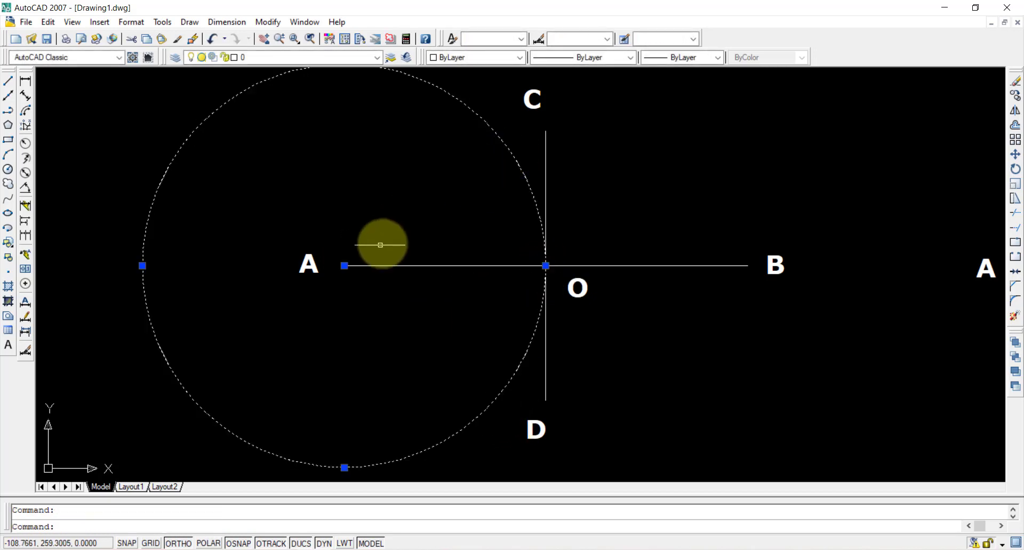
click(344, 265)
click(545, 131)
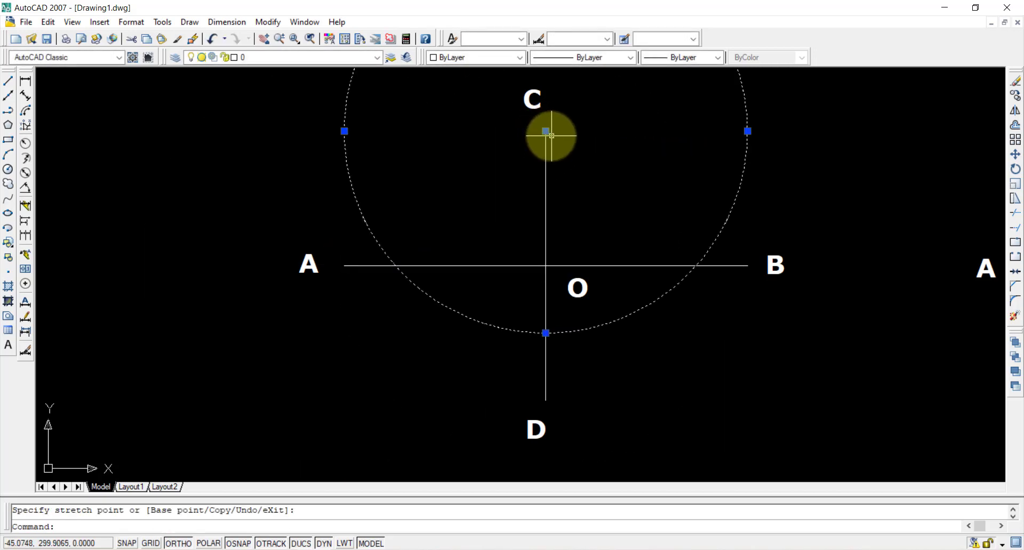
click(545, 131)
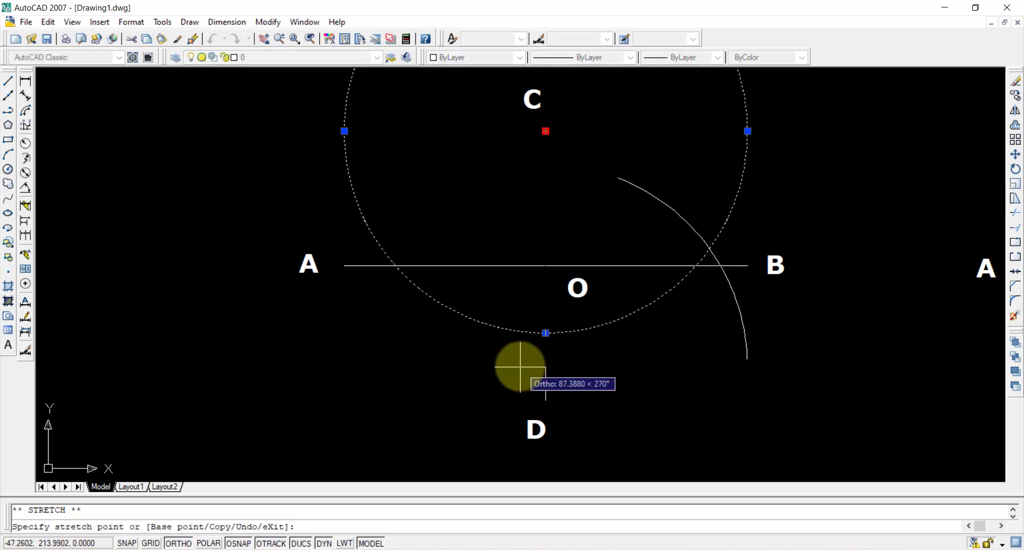
click(545, 400)
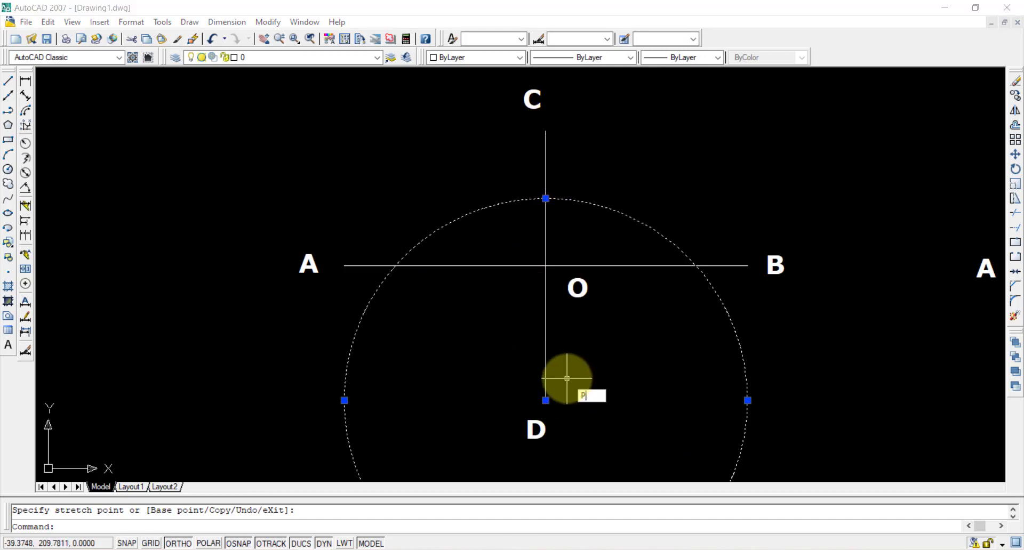
Place points at both intersections of the circle with axis AB as the foci of the first figure
text(o)
key(Return)
click(395, 265)
key(Return)
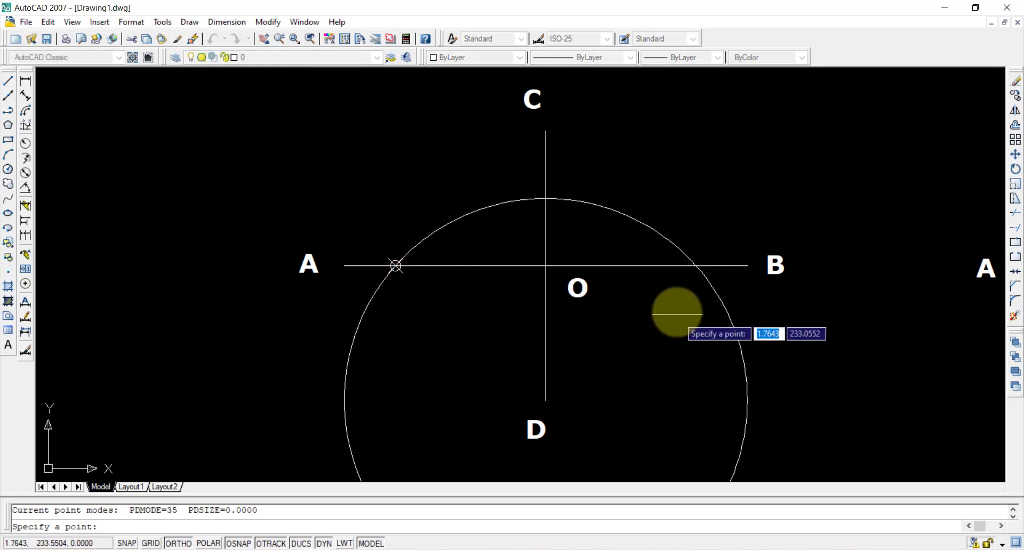
click(695, 265)
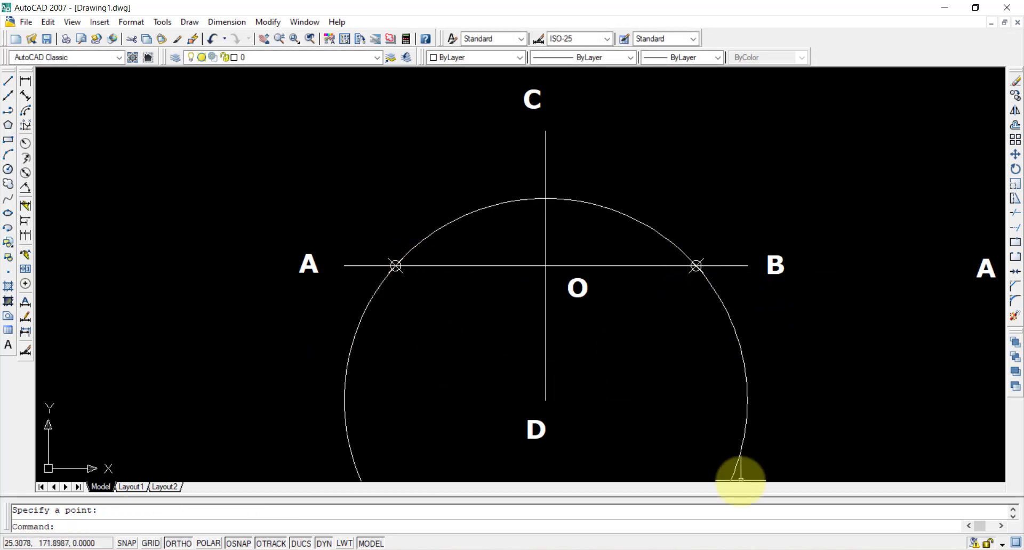
Move the circle's centre back to end C to check the foci, and erase the circle
click(748, 388)
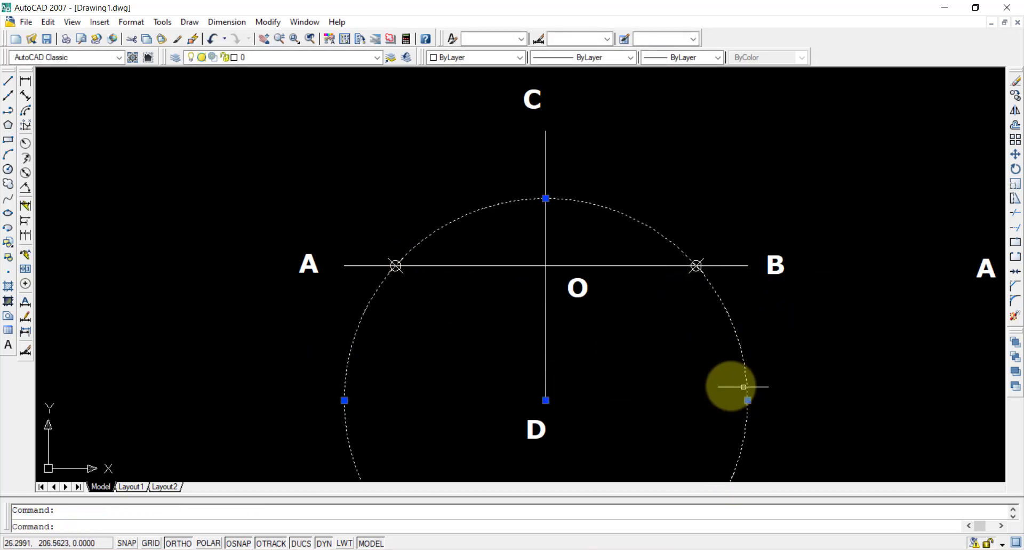
click(545, 400)
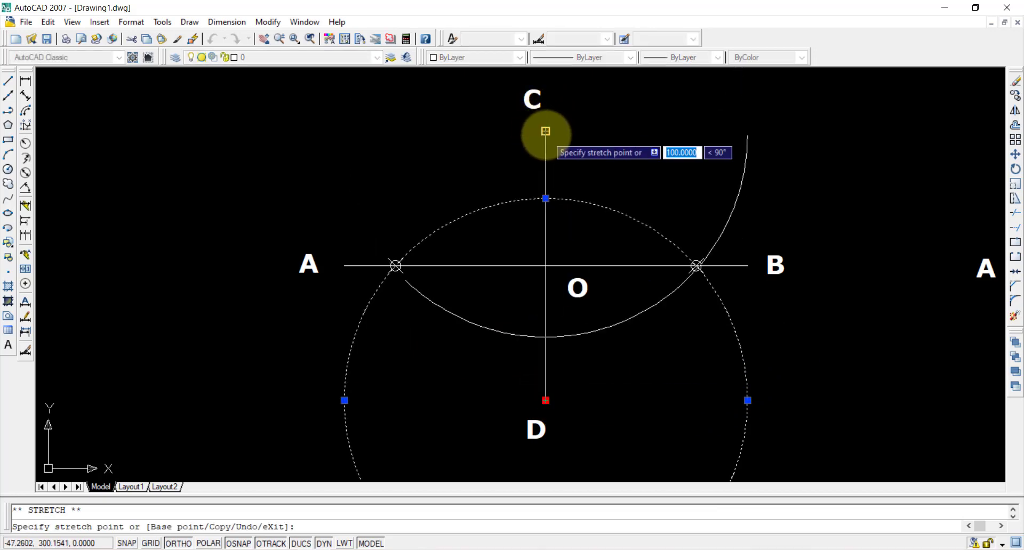
click(545, 131)
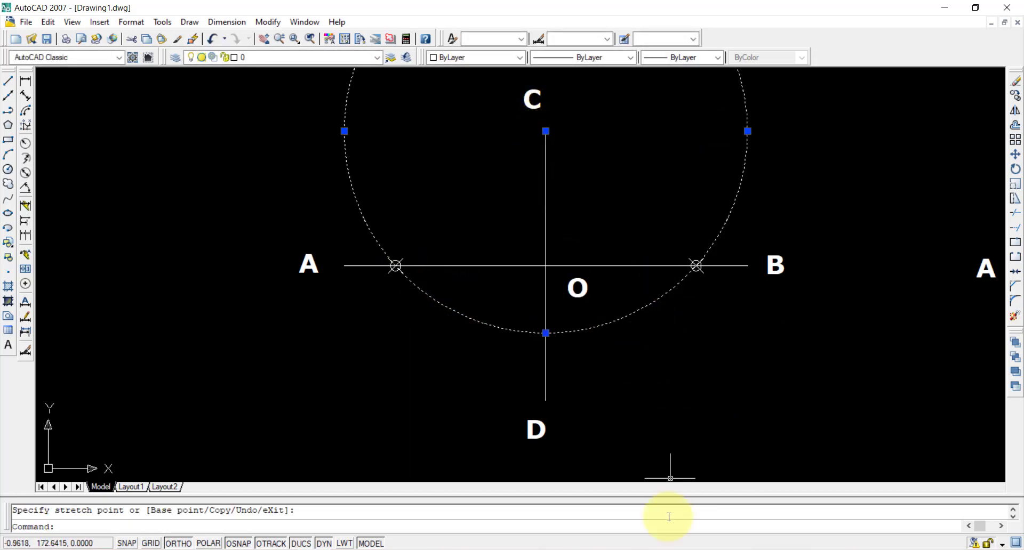
key(Delete)
Paste a copy of the second figure's F1 label below the focus point near A in the first figure
middle_drag(701, 448, 499, 406)
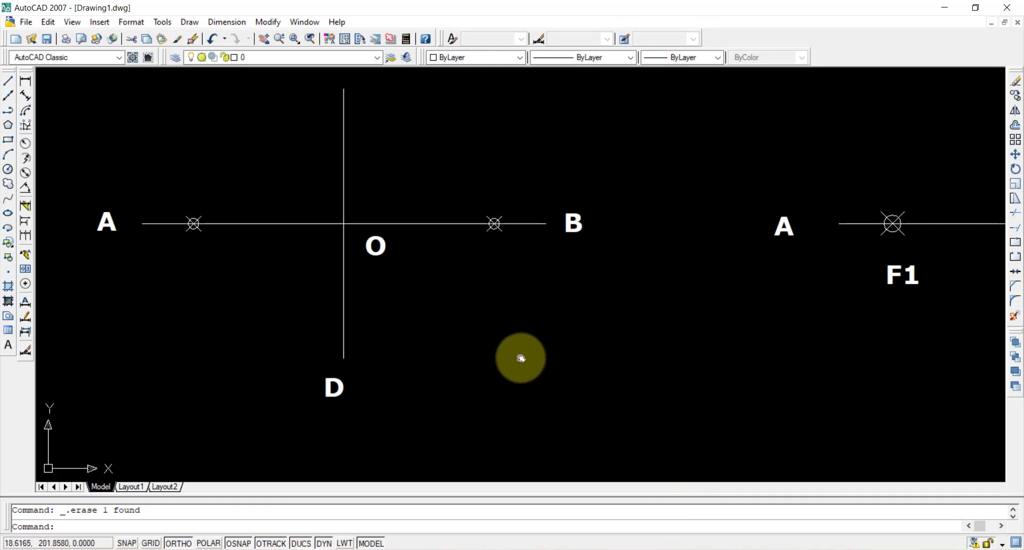
key(ctrl+v)
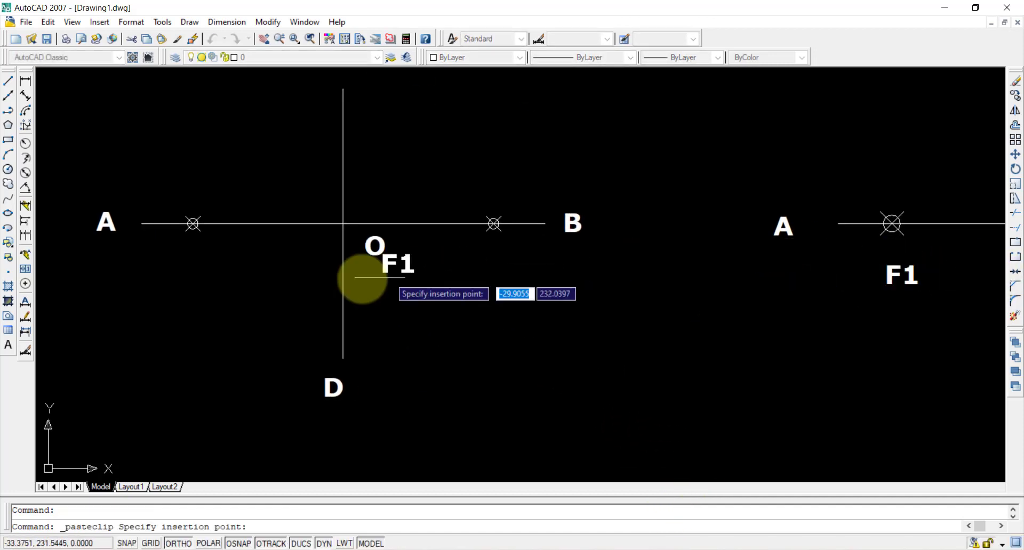
click(176, 272)
Copy the second figure's F2 label and paste it below the focus point near B in the first figure
middle_drag(704, 339, 414, 334)
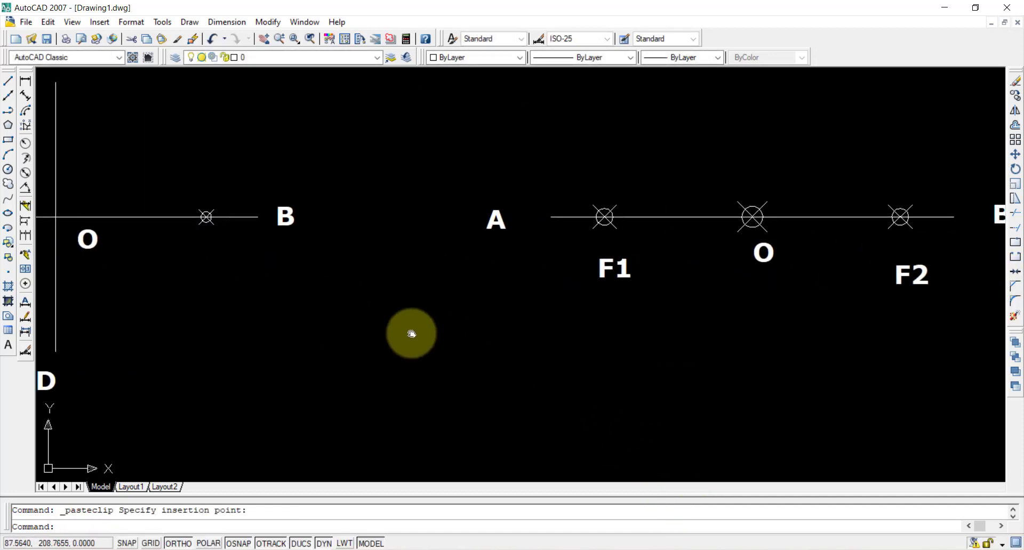
key(ctrl+c)
key(ctrl+v)
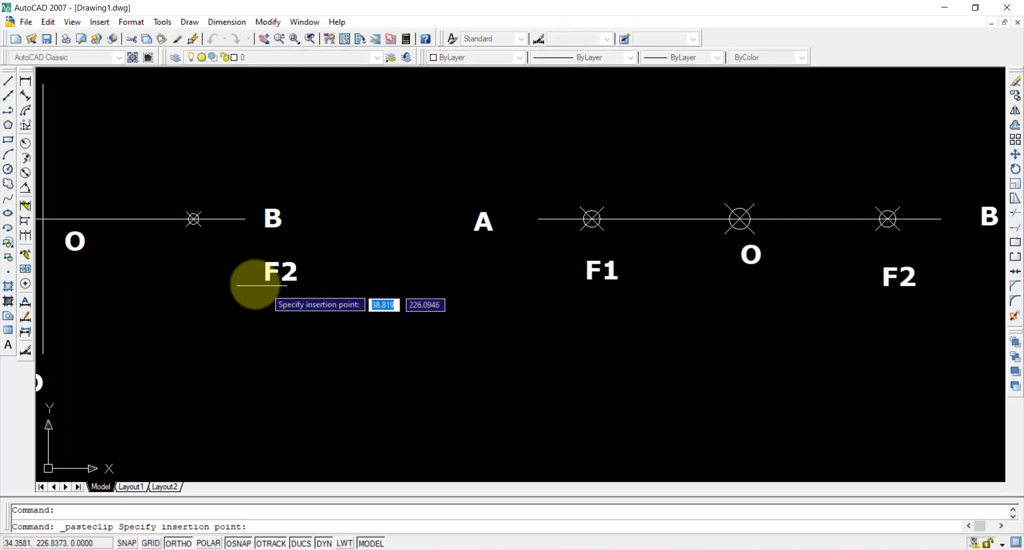
click(170, 262)
mouse_move(286, 302)
middle_down()
mouse_move(758, 342)
mouse_move(750, 343)
middle_up()
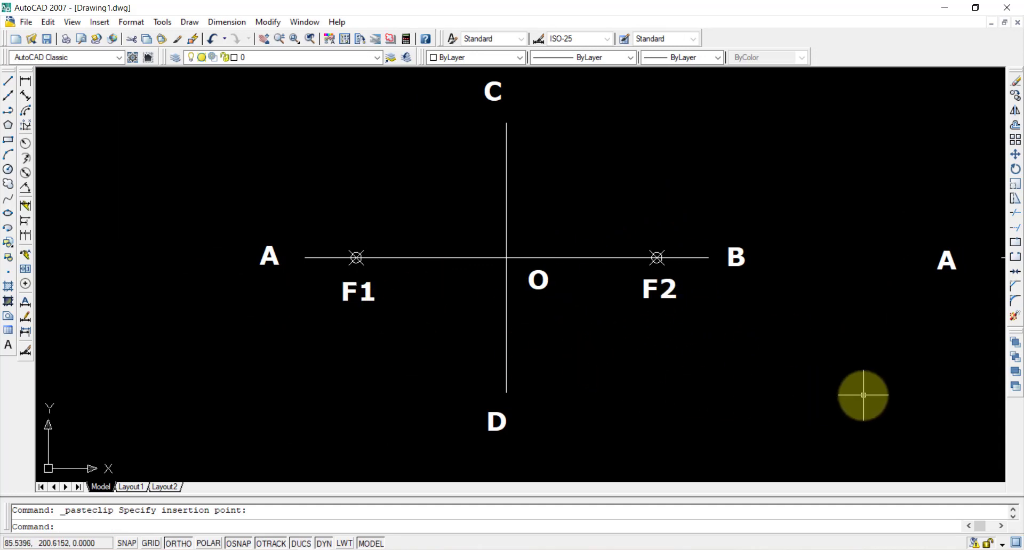
scroll(771, 329, down, 4)
middle_drag(802, 377, 560, 334)
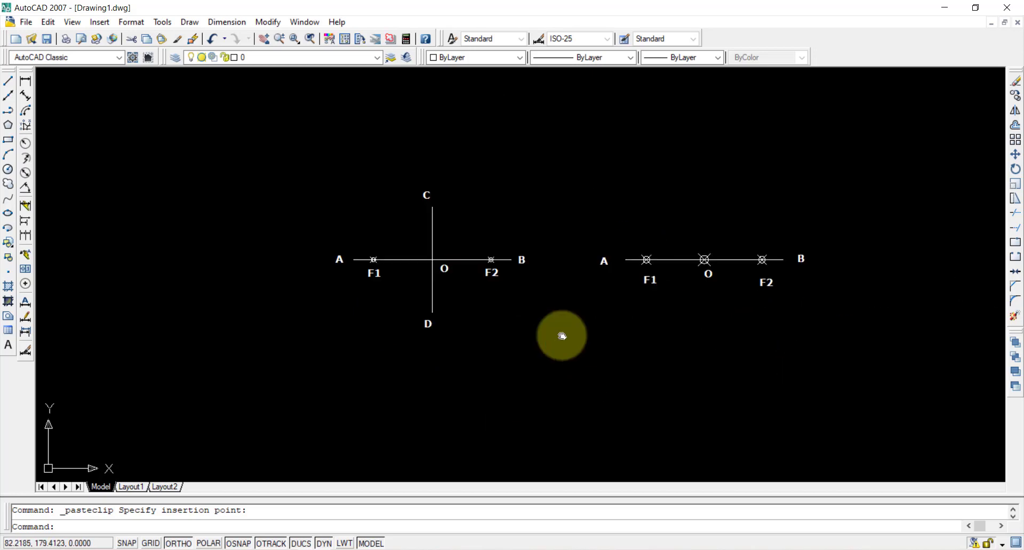
scroll(560, 334, up, 2)
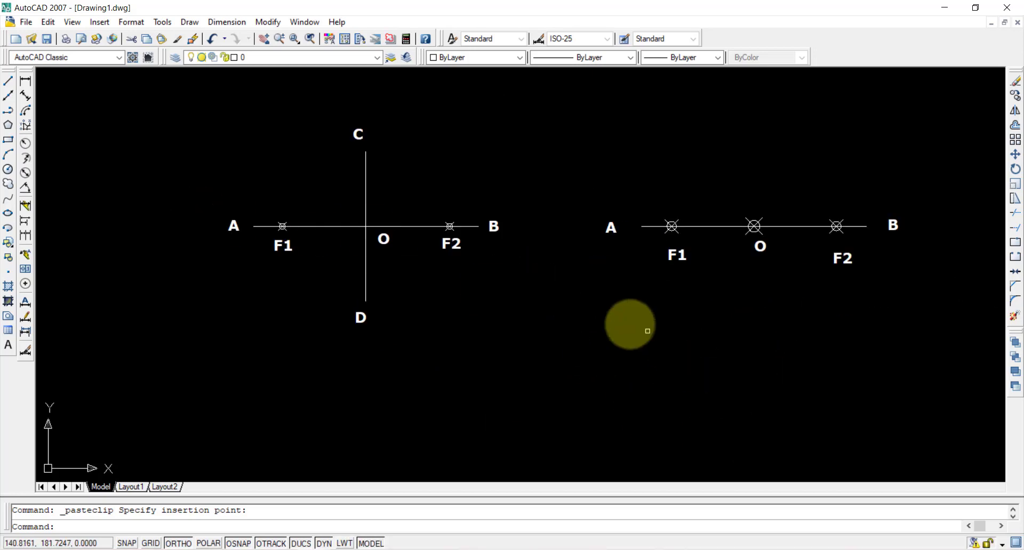
Place four points along axis AB between focus F1 and O in the first figure, spaced freely
middle_drag(343, 252, 507, 270)
scroll(507, 270, up, 2)
scroll(632, 275, up, 2)
middle_drag(633, 275, 625, 274)
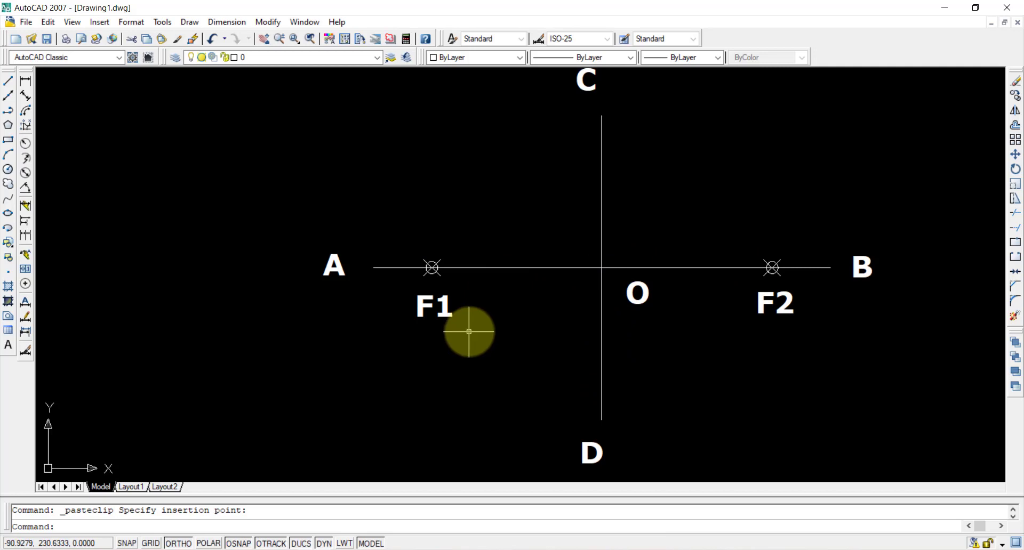
text(po)
key(Return)
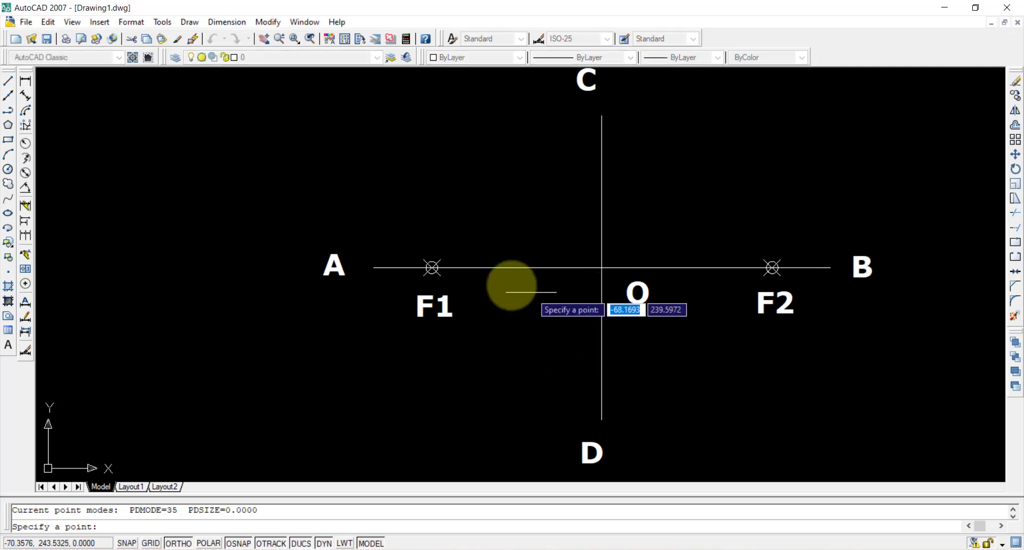
click(467, 267)
key(Return)
click(496, 267)
key(Return)
click(526, 267)
key(Return)
click(567, 268)
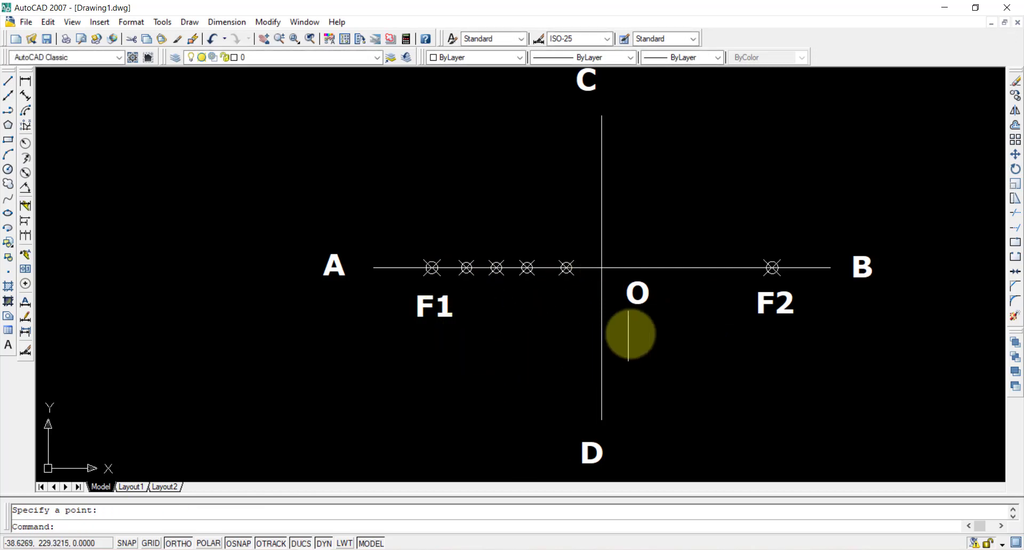
Change the colour of the four points between F1 and O in the first figure to yellow
click(443, 243)
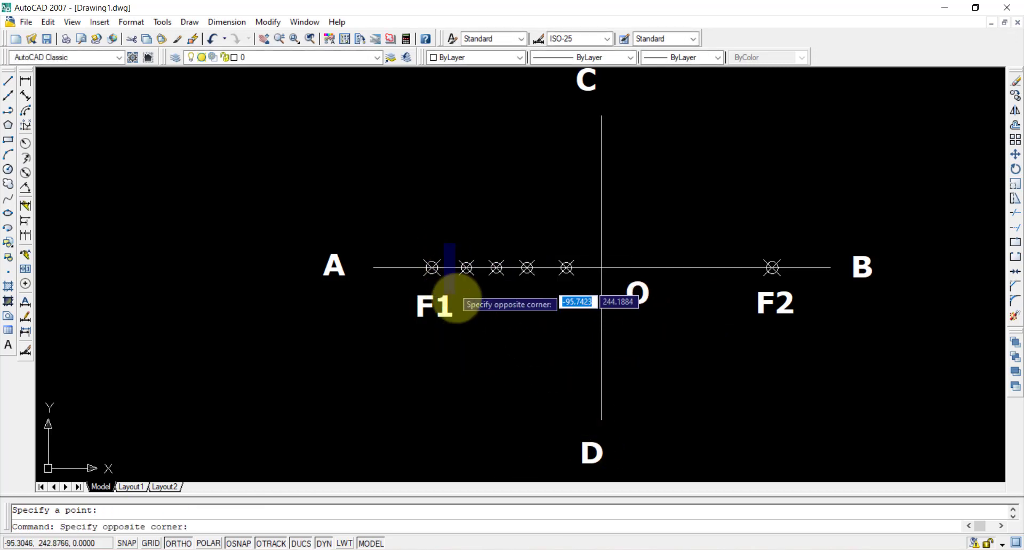
click(589, 289)
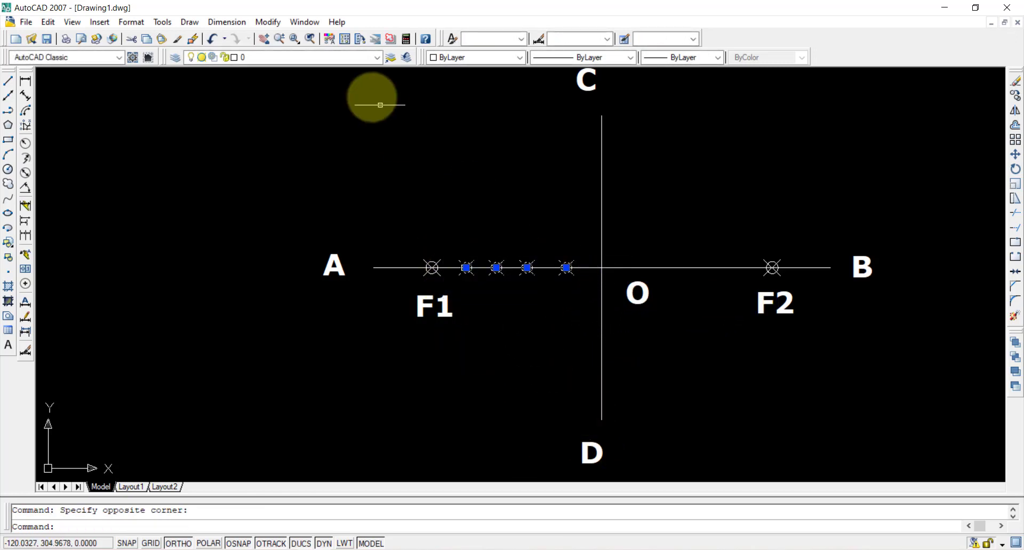
click(453, 57)
click(457, 104)
key(Escape)
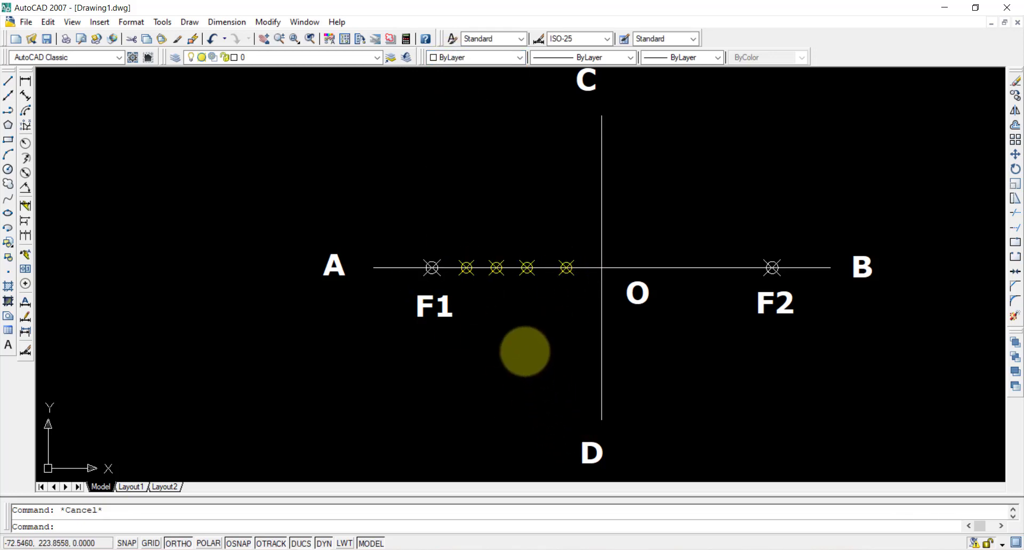
Paste a label above the first yellow point, change its text to 1 at height 4, and position it close above the point
key(ctrl+v)
click(455, 251)
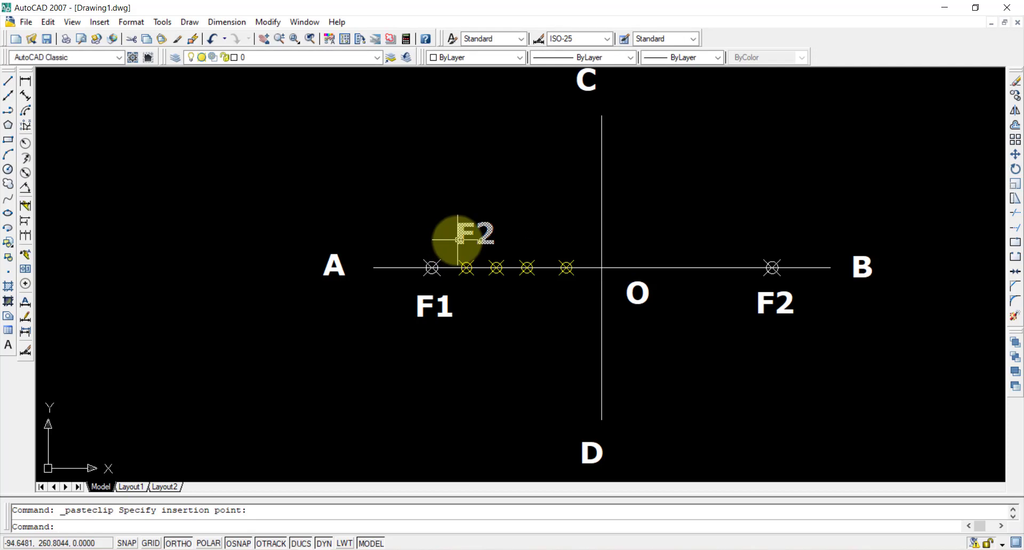
double_click(478, 236)
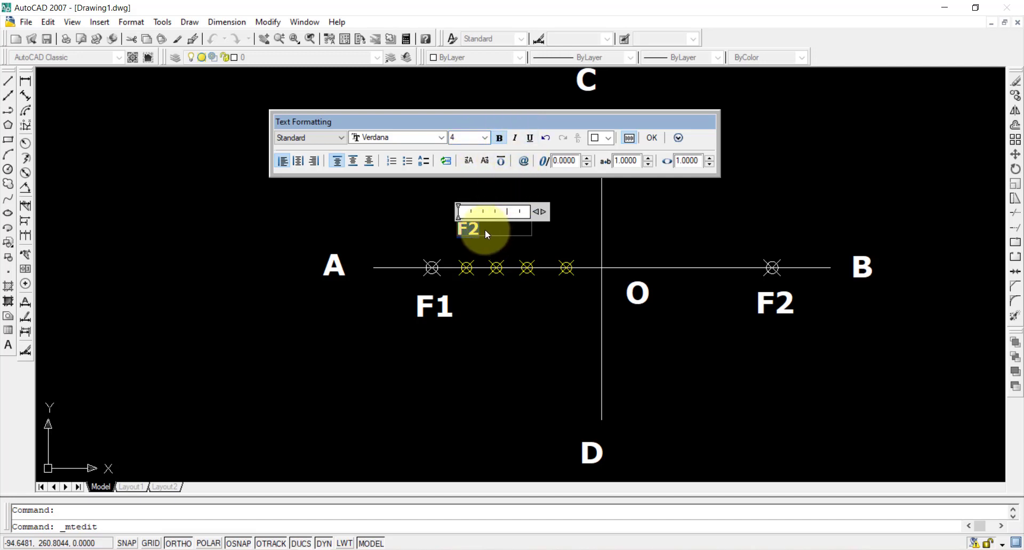
click(498, 258)
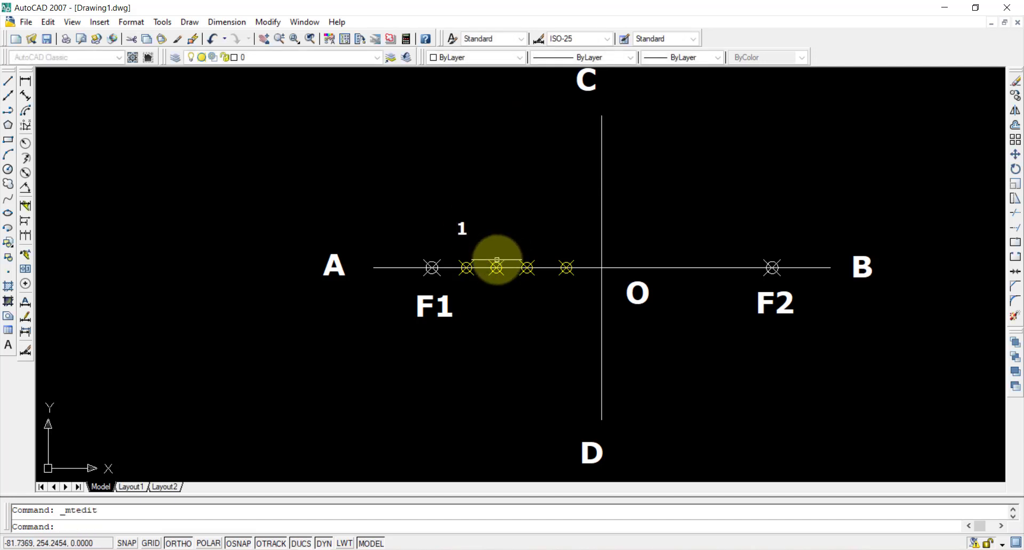
click(459, 228)
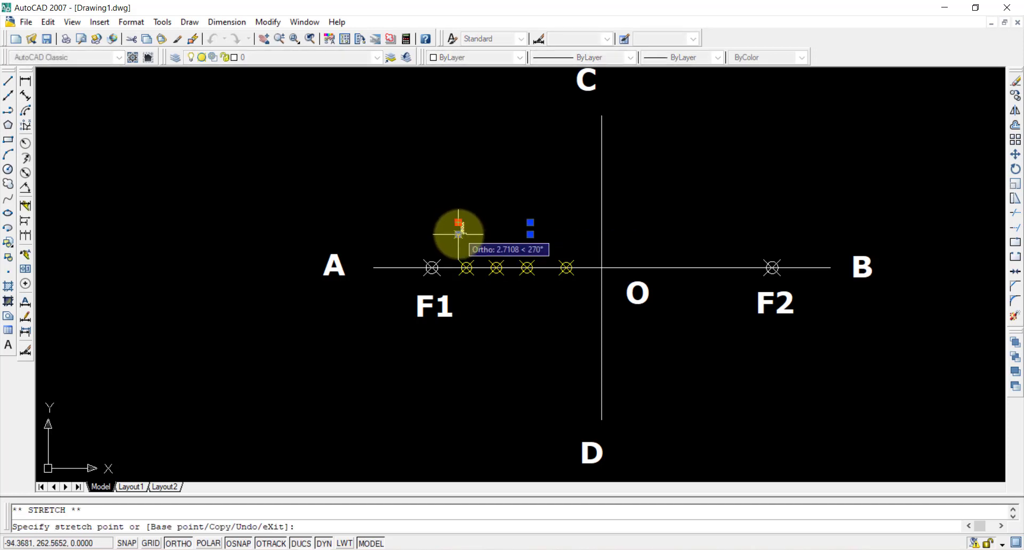
click(462, 241)
Copy the label 1 and paste it above each of the other three yellow points
key(ctrl+c)
key(ctrl+v)
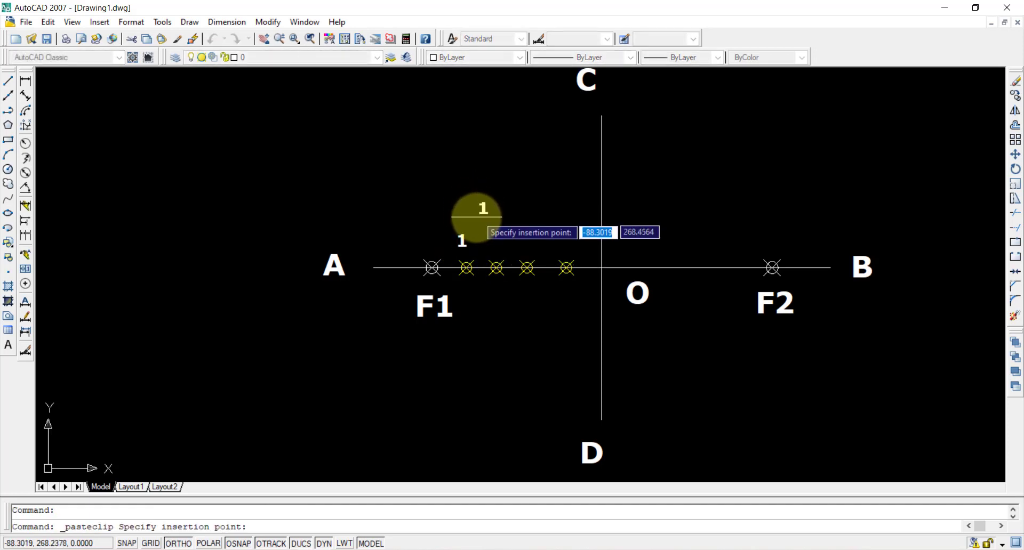
click(491, 245)
key(ctrl+v)
click(522, 244)
key(ctrl+c)
key(ctrl+v)
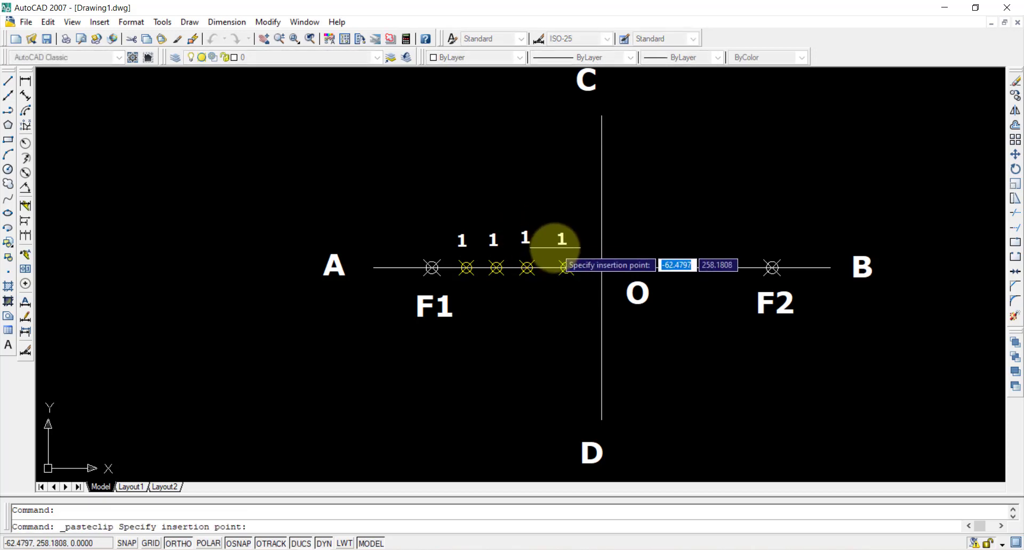
click(558, 246)
Renumber the three copied labels toward O as 2, 3 and 4
double_click(491, 239)
key(BackSpace)
text(2)
click(503, 278)
double_click(525, 238)
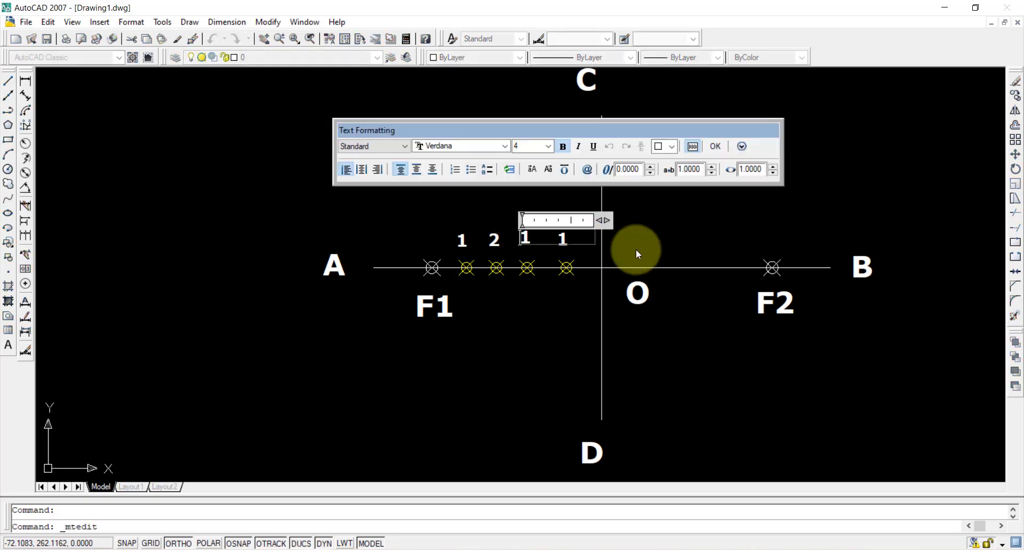
key(BackSpace)
text(3)
click(551, 300)
double_click(563, 239)
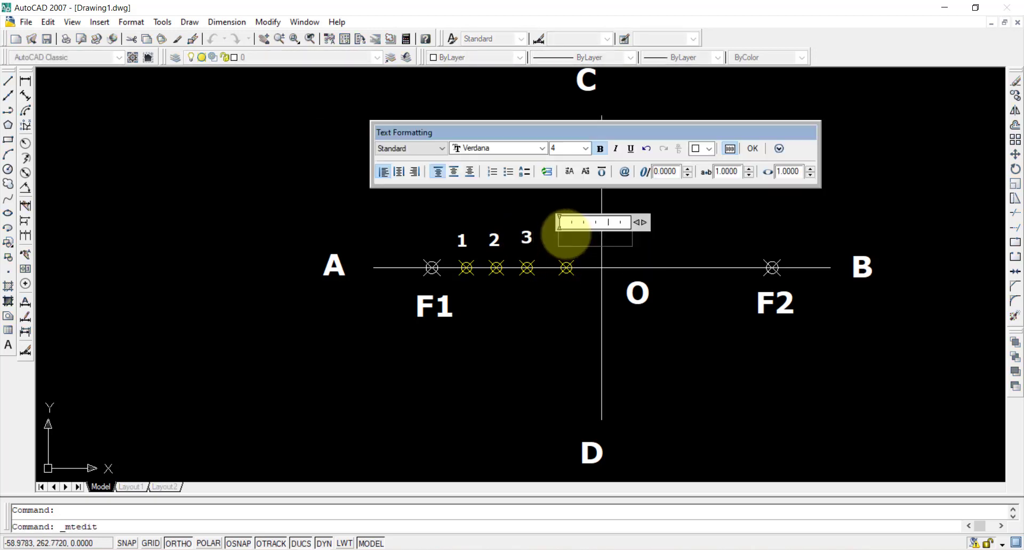
click(564, 323)
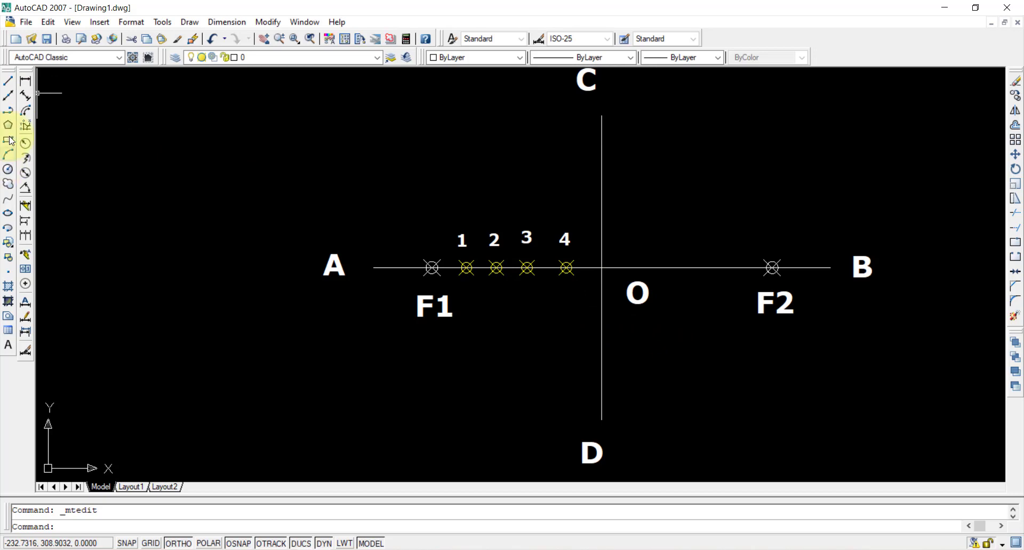
Draw two circles through point 1, one centred at end A and the other at end B
click(11, 170)
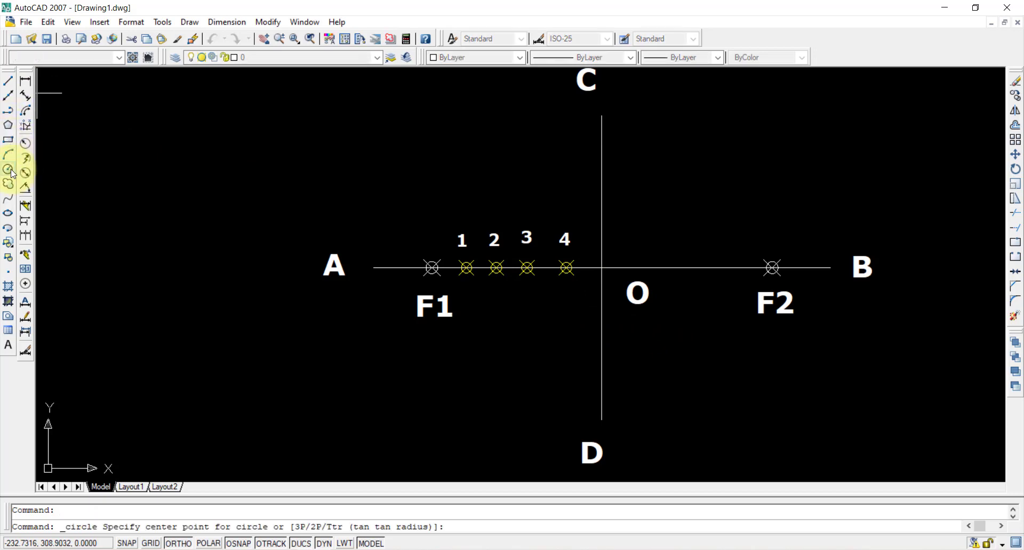
click(373, 268)
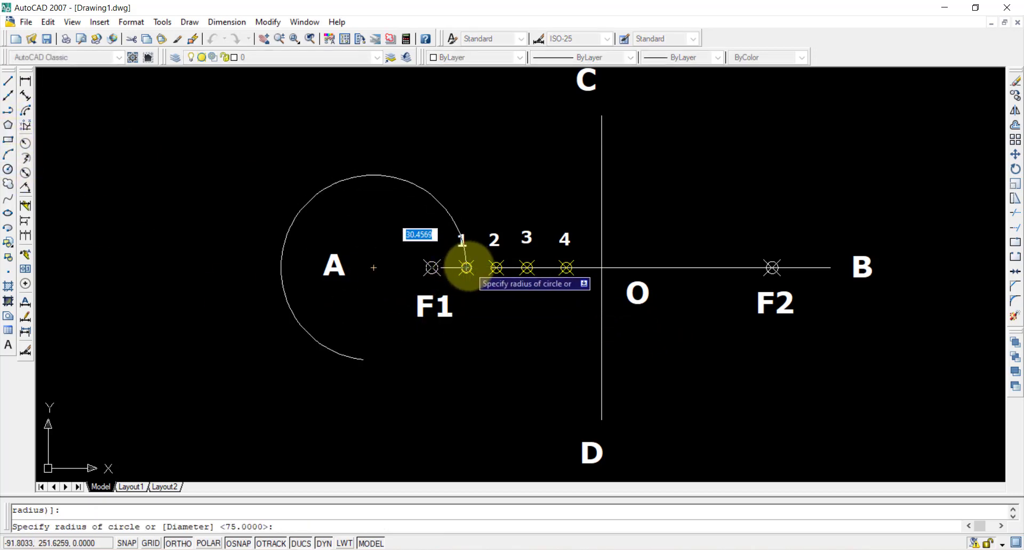
click(466, 268)
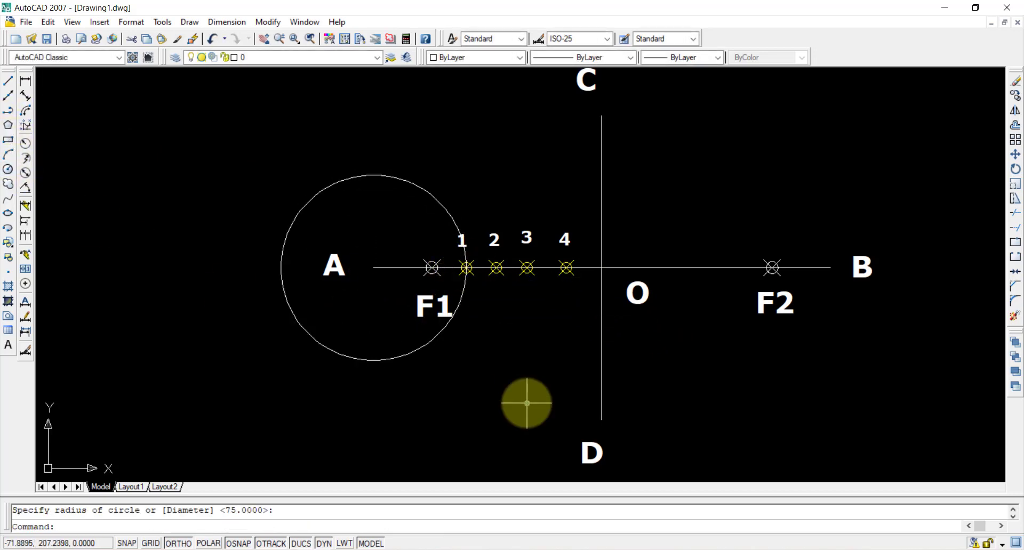
click(12, 171)
click(829, 268)
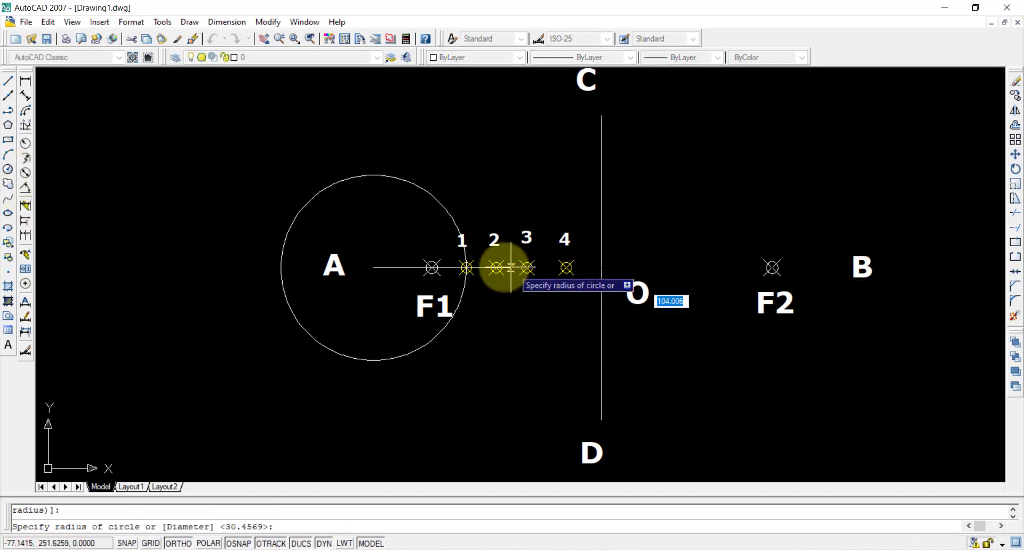
click(466, 268)
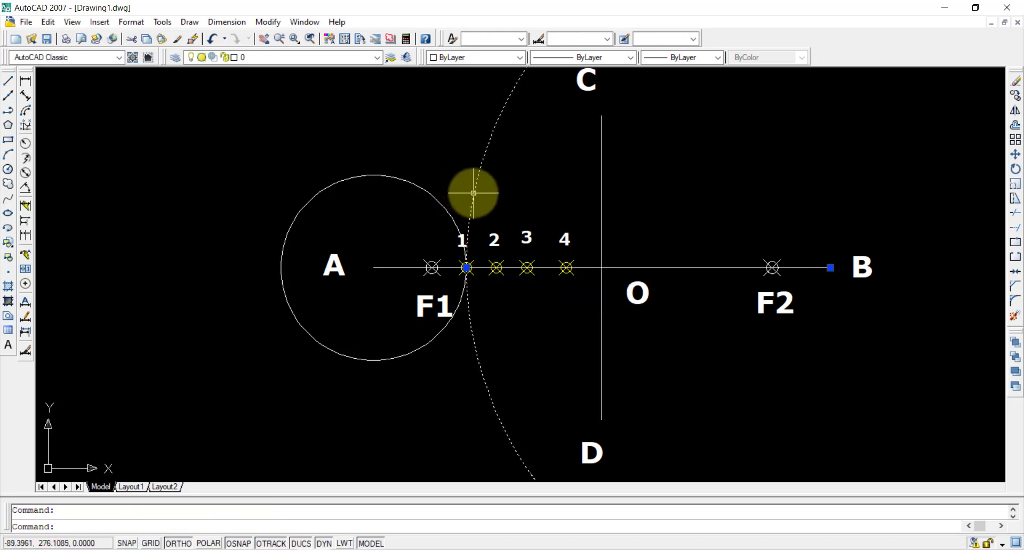
Move the centre of the A circle to focus F1 and the centre of the B circle to focus F2
click(400, 179)
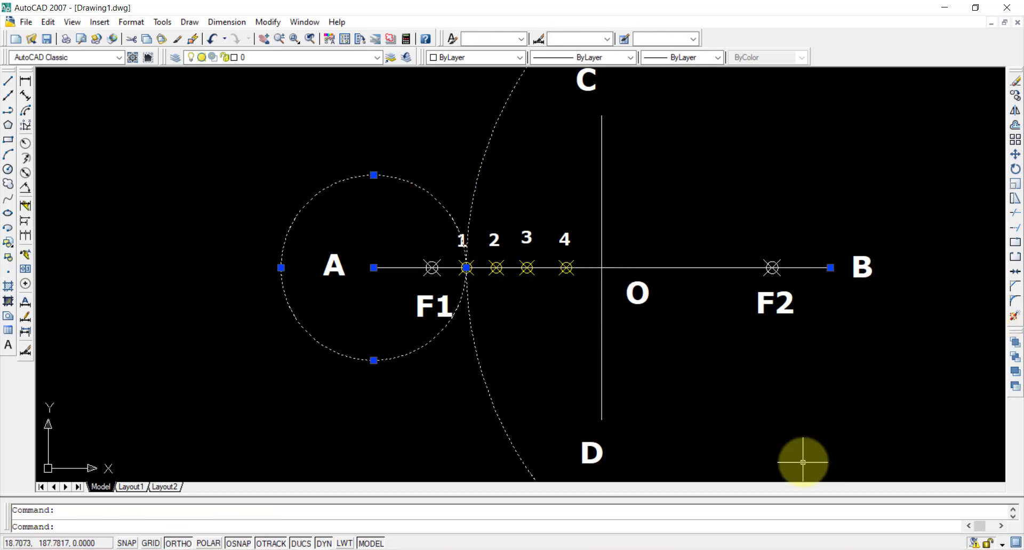
click(373, 268)
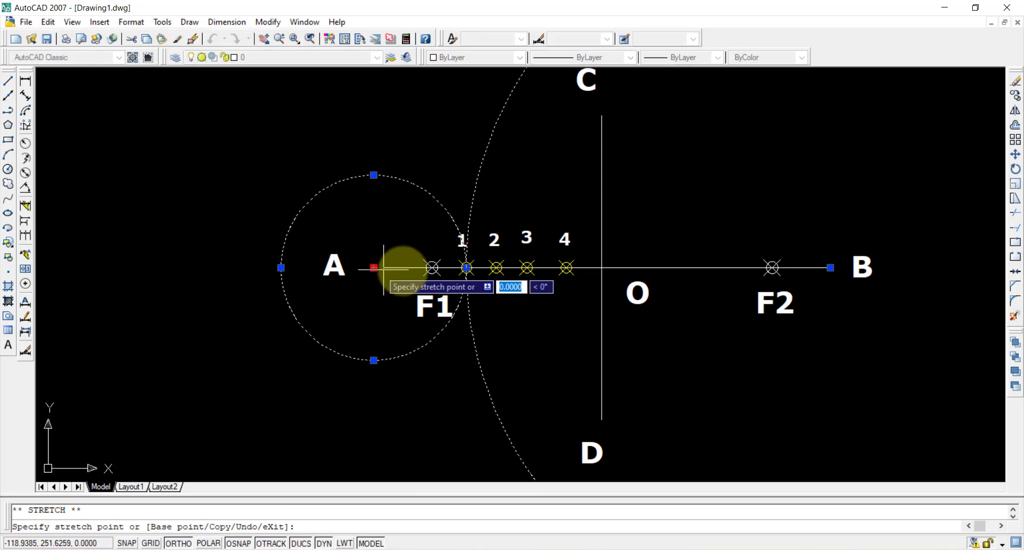
click(432, 268)
click(830, 268)
click(771, 268)
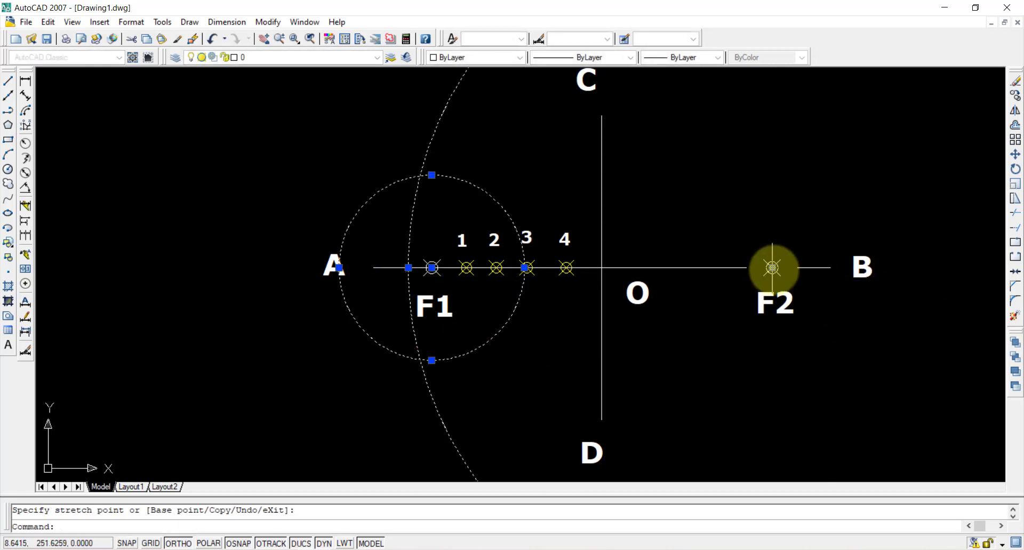
Place points at the upper and lower intersections of the two point 1 circles, and erase both circles
text(po)
key(Return)
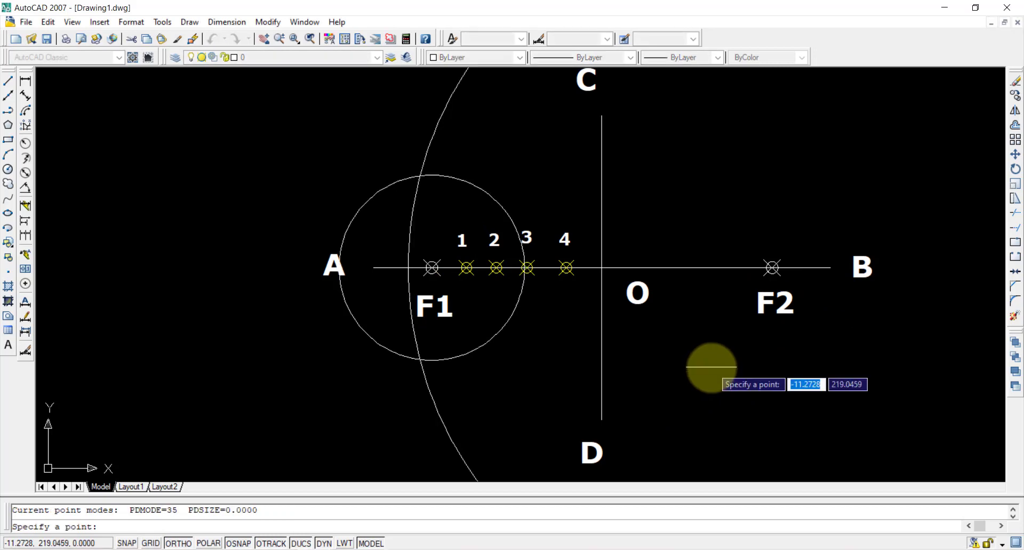
click(420, 175)
key(Return)
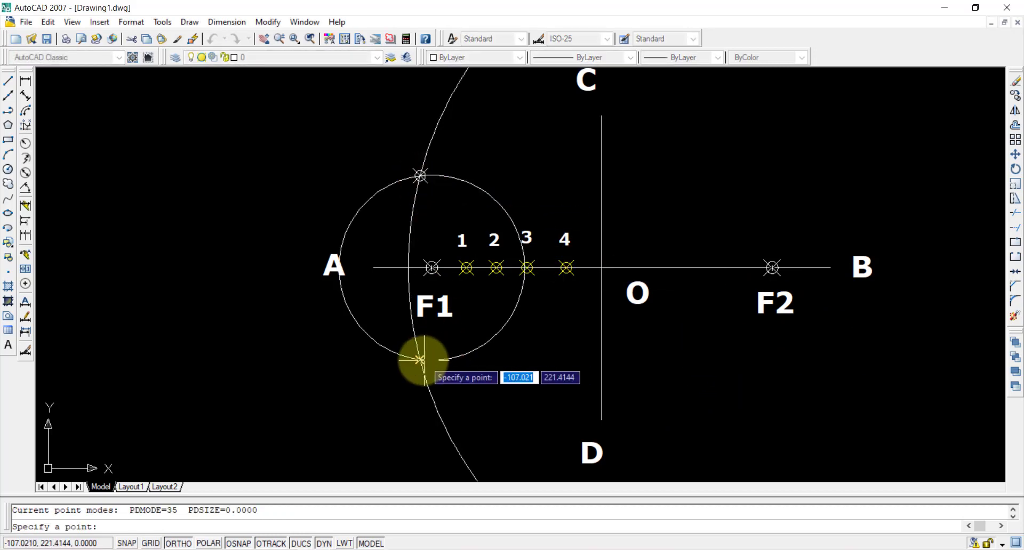
click(420, 360)
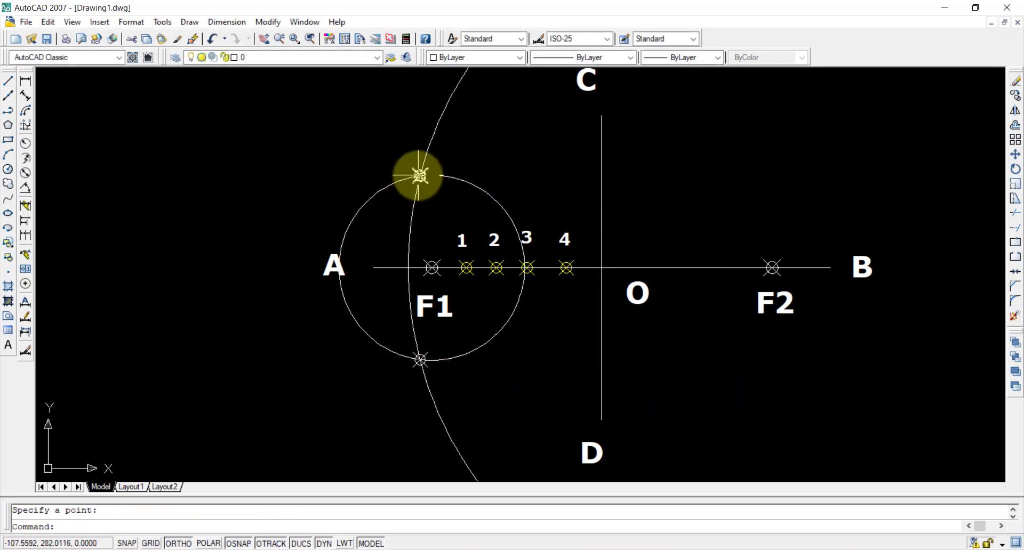
click(491, 191)
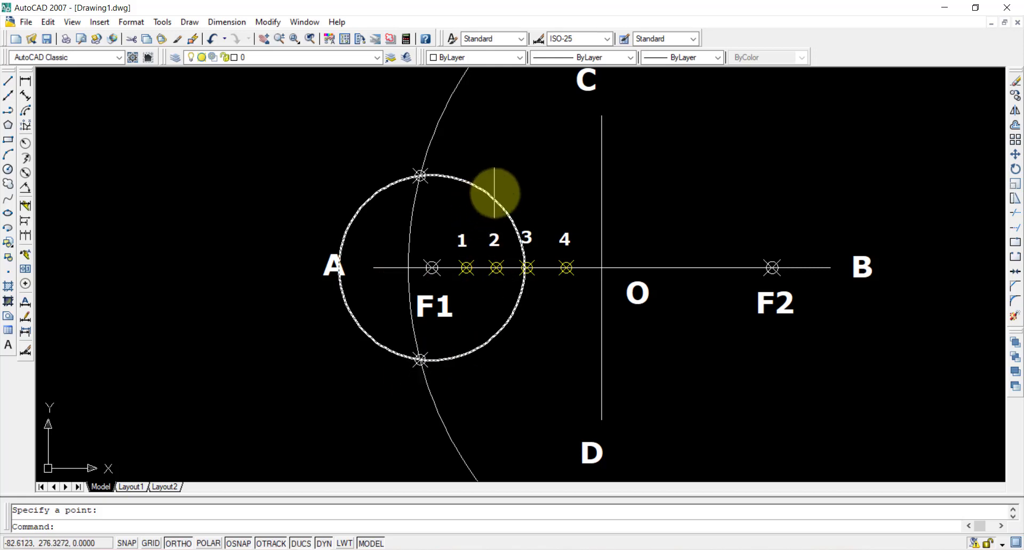
click(404, 213)
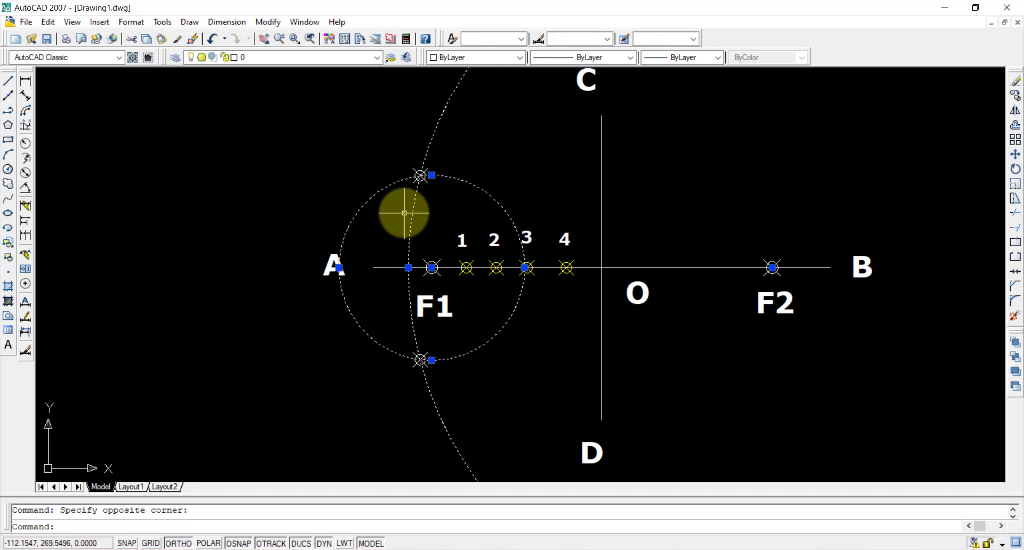
key(Delete)
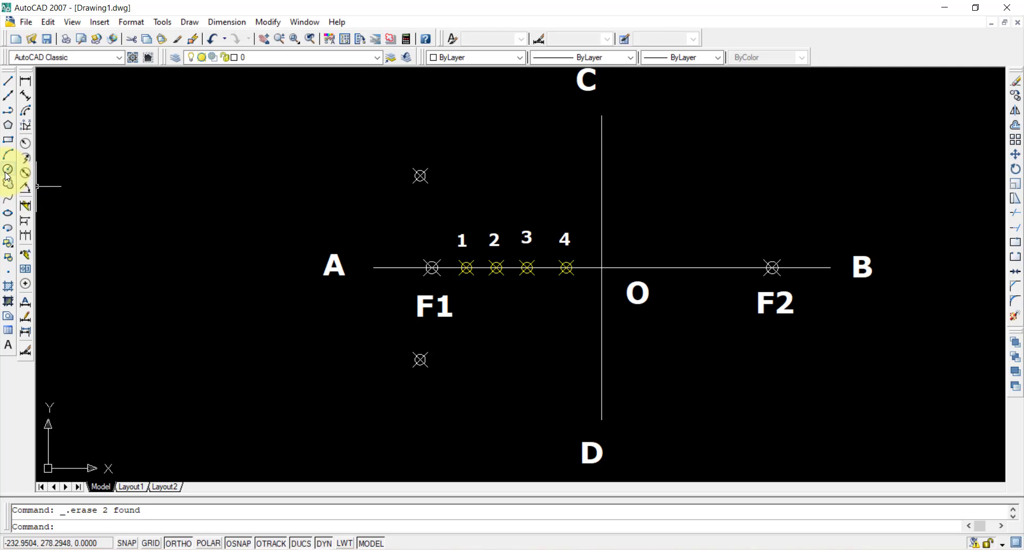
Draw circles centred at ends A and B, each with its radius reaching point 2
click(7, 170)
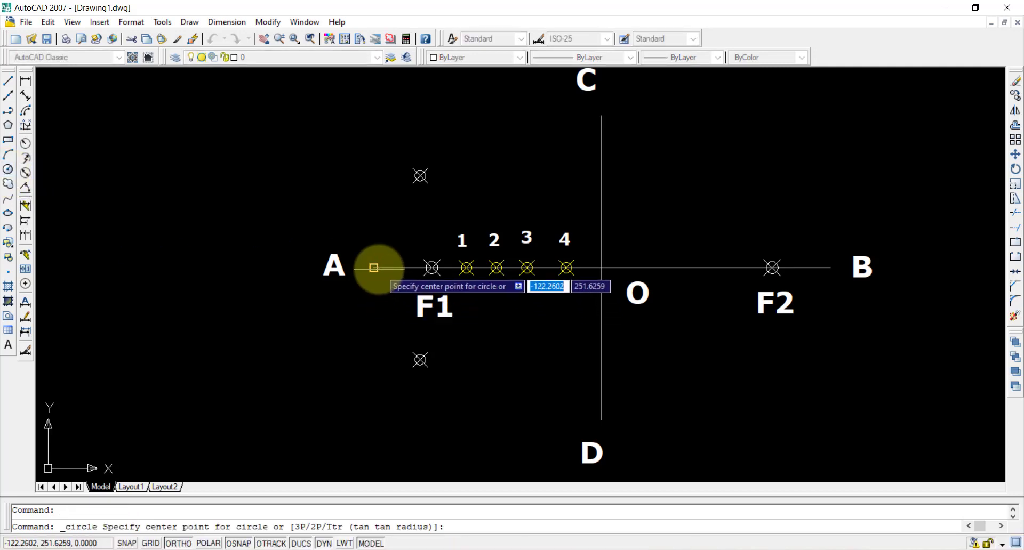
click(373, 267)
click(488, 267)
key(Return)
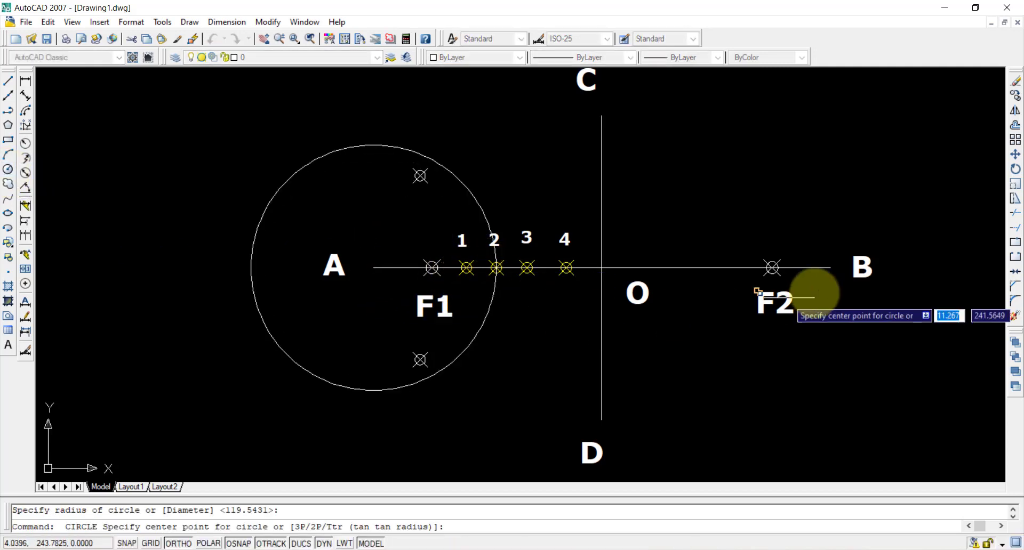
click(830, 267)
click(496, 267)
Recentre the two circles drawn through point 2, from A to F1 and from B to F2
click(473, 198)
click(373, 267)
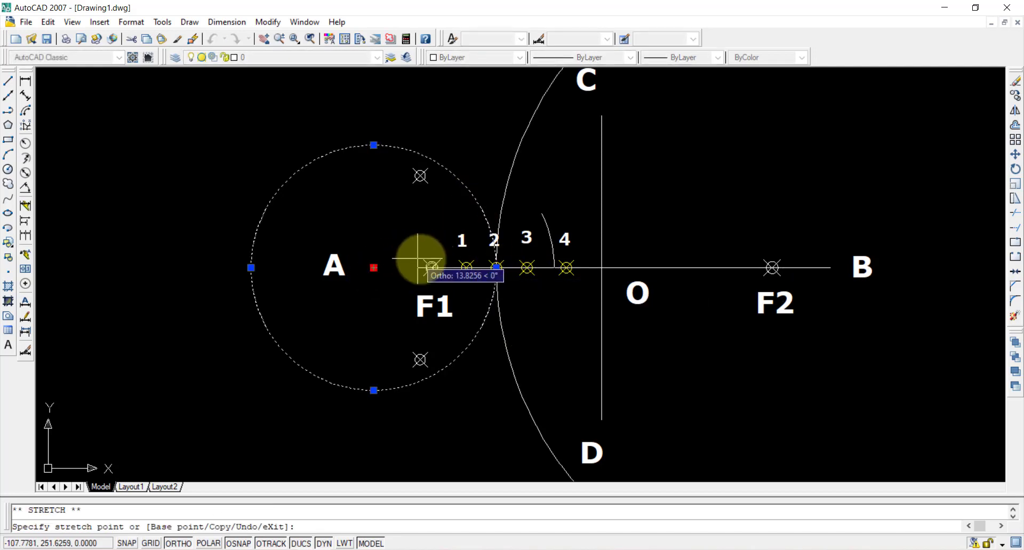
click(432, 267)
click(515, 153)
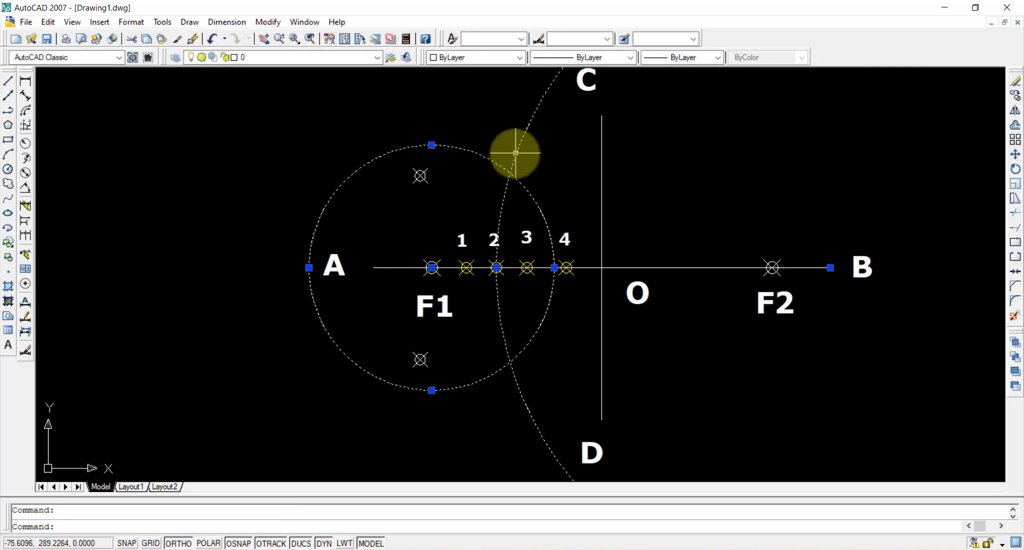
click(830, 267)
click(771, 267)
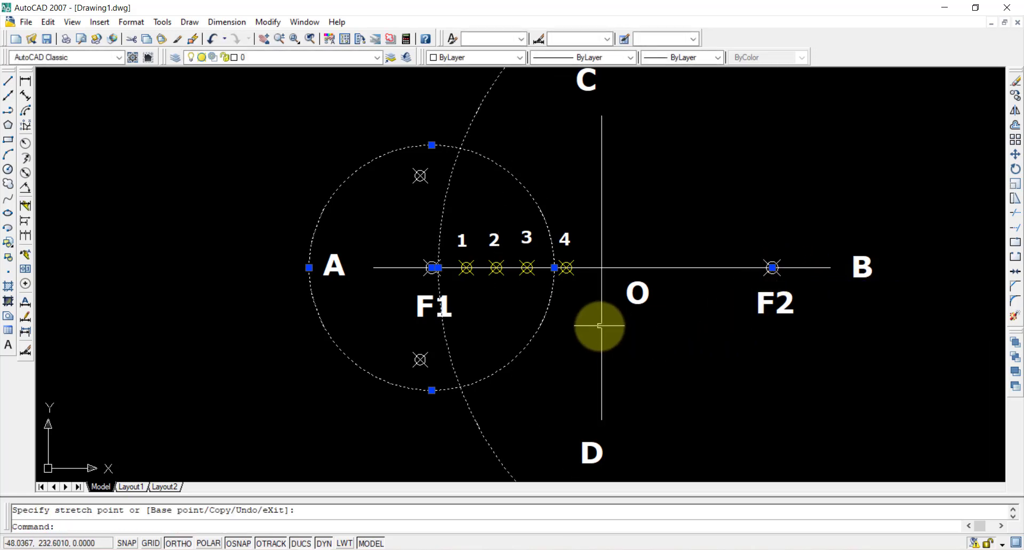
Mark both intersections of the point 2 circles with points, and erase the two circles
text(PO)
key(Return)
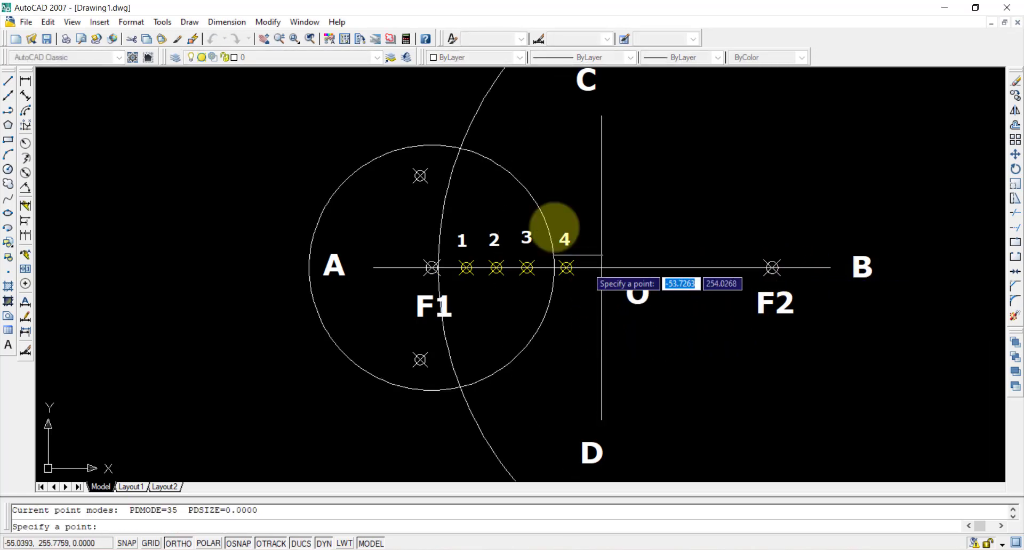
click(459, 148)
key(Return)
click(465, 385)
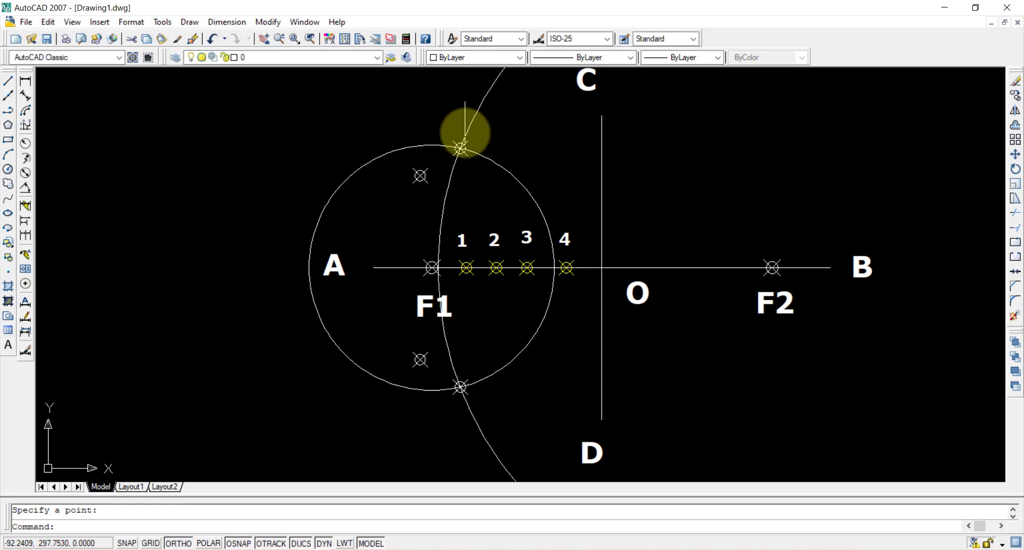
click(511, 176)
click(445, 190)
key(Delete)
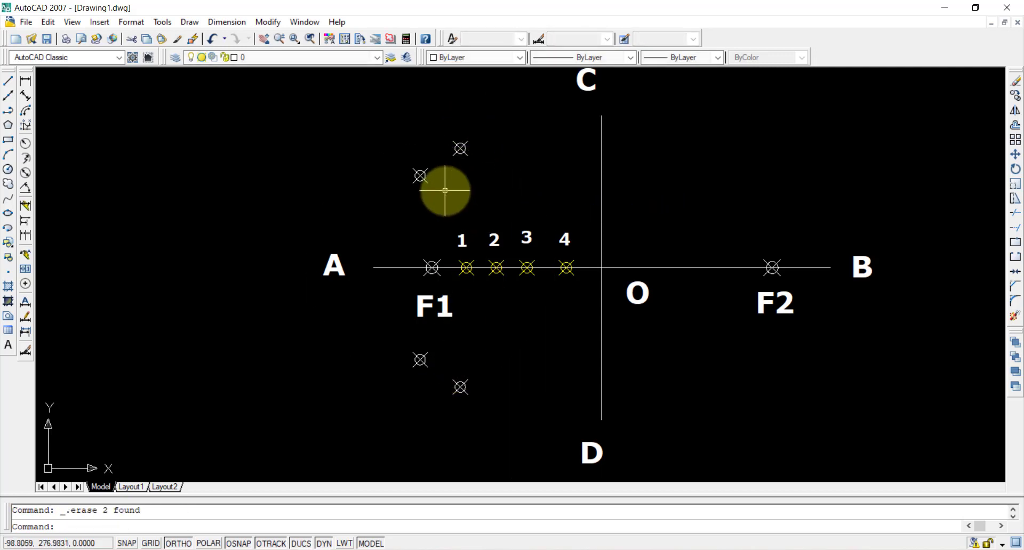
Draw two circles centred at ends A and B, each with its radius reaching point 3
click(7, 170)
click(373, 267)
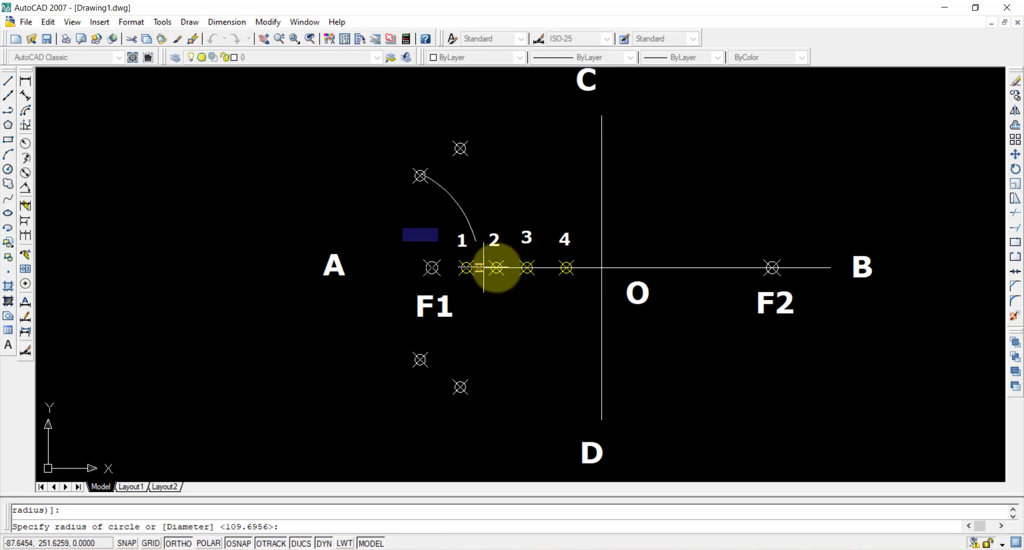
click(527, 268)
key(Return)
click(830, 268)
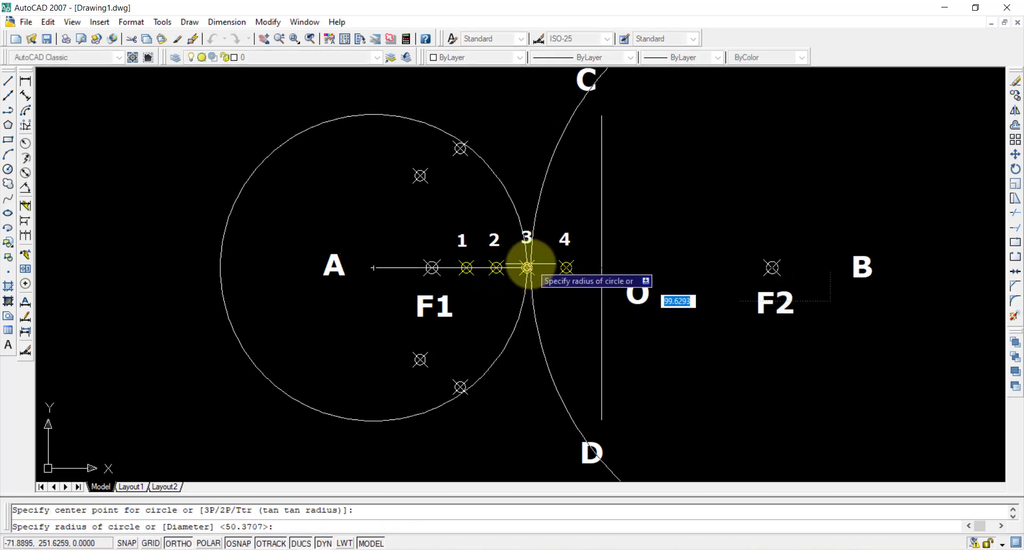
click(527, 268)
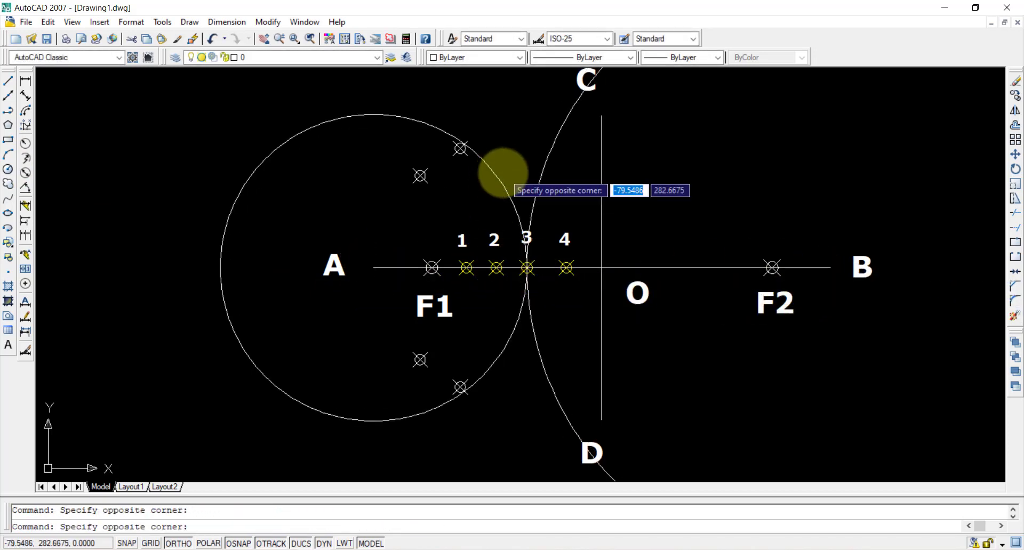
Recentre the two circles drawn through point 3, from A to F1 and from B to F2
click(469, 183)
click(374, 268)
click(432, 268)
click(548, 199)
click(516, 200)
click(830, 268)
click(772, 268)
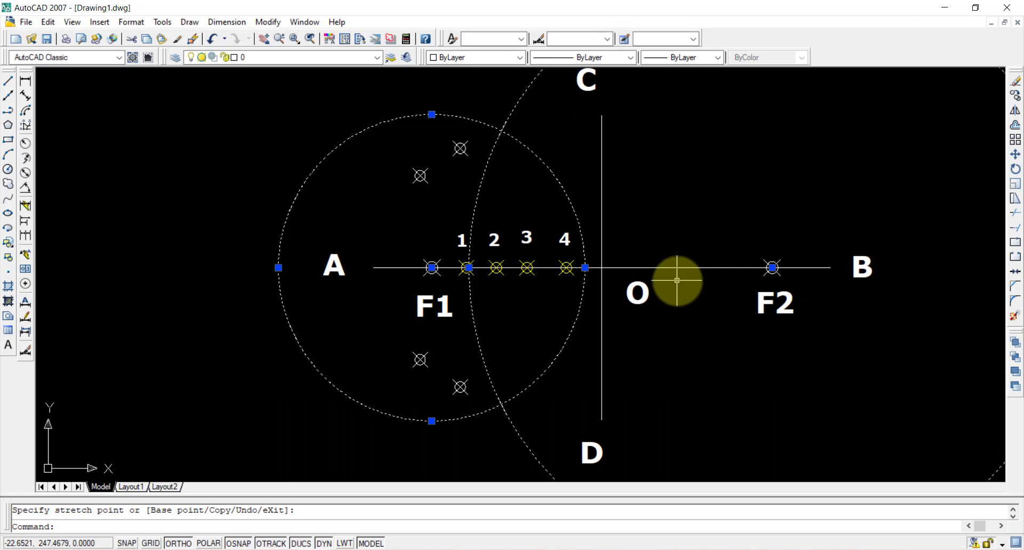
Place points at both intersections of the point 3 circles, and erase the two circles
text(PO)
key(Return)
click(501, 130)
click(501, 405)
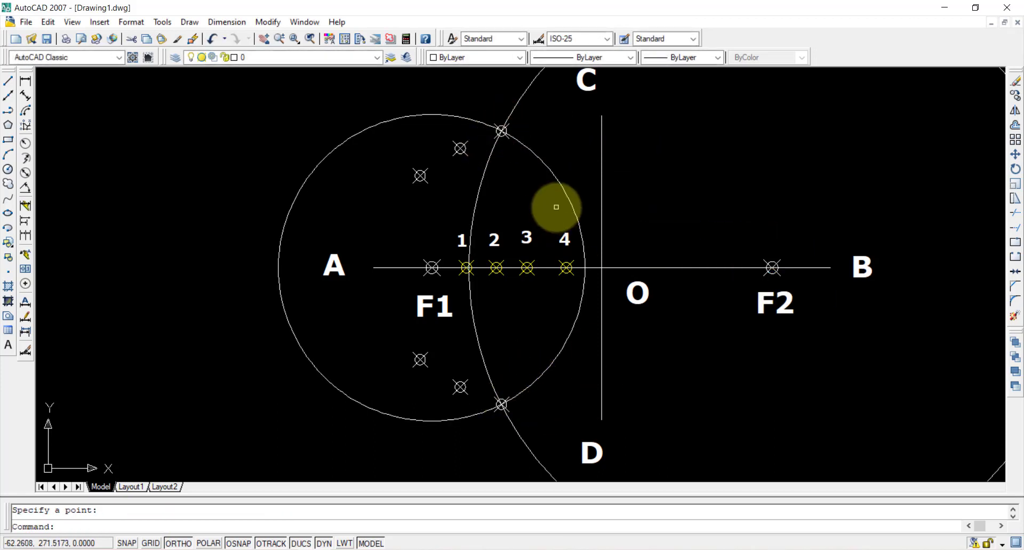
key(Escape)
click(592, 184)
click(465, 182)
key(Delete)
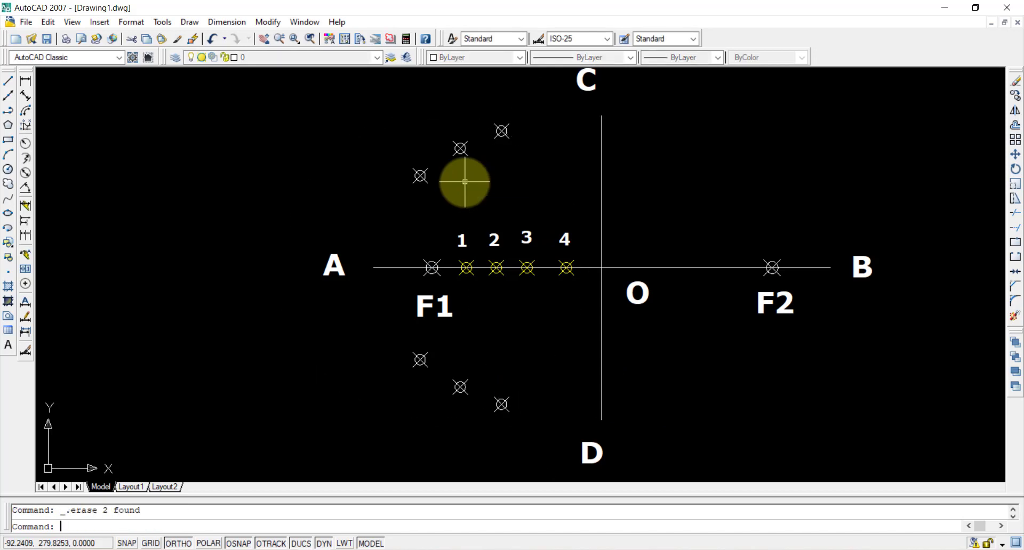
Draw two circles centred at ends A and B, each with its radius reaching point 4
click(8, 170)
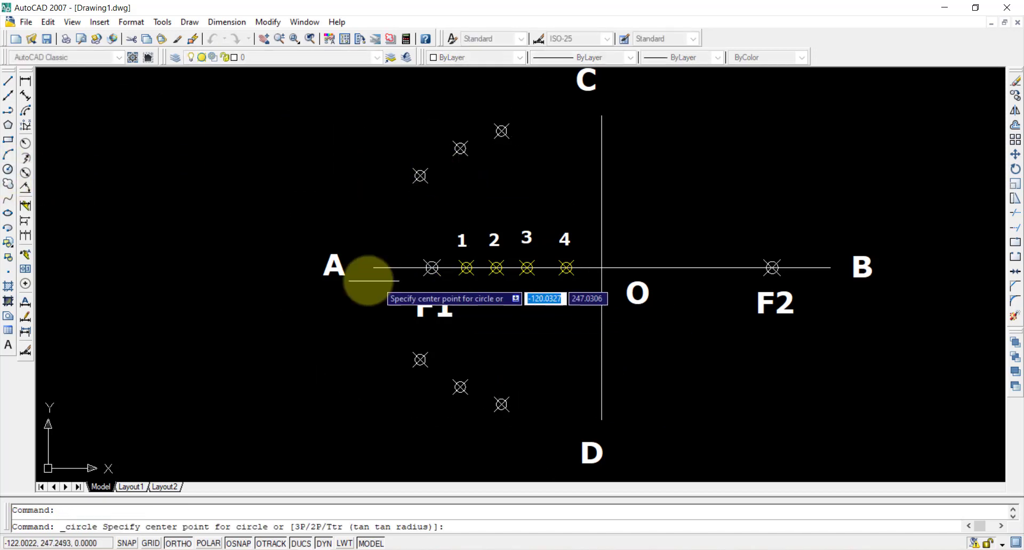
click(375, 268)
click(566, 268)
key(Return)
click(829, 268)
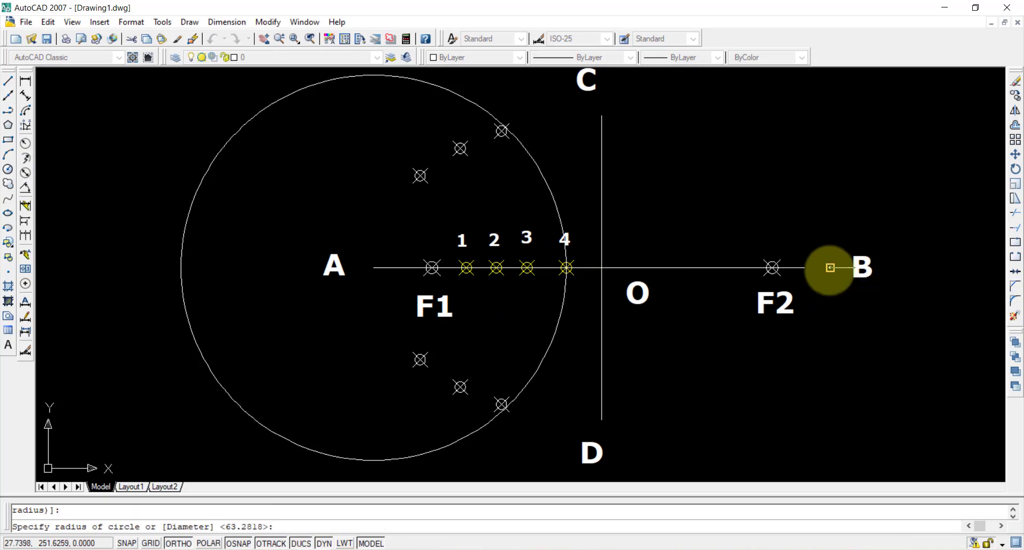
click(566, 268)
Recentre the two circles drawn through point 4, from A to F1 and from B to F2
click(544, 193)
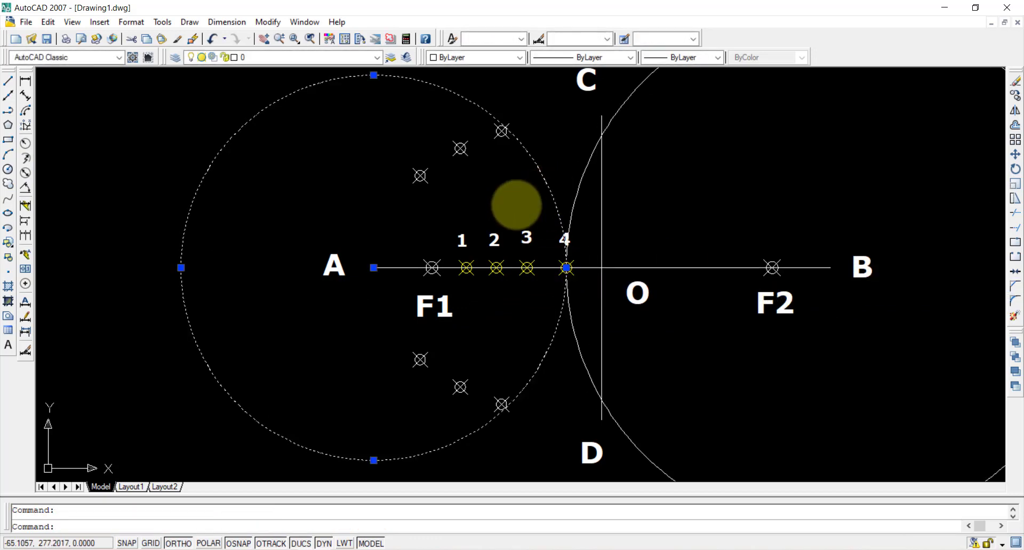
click(374, 268)
click(432, 268)
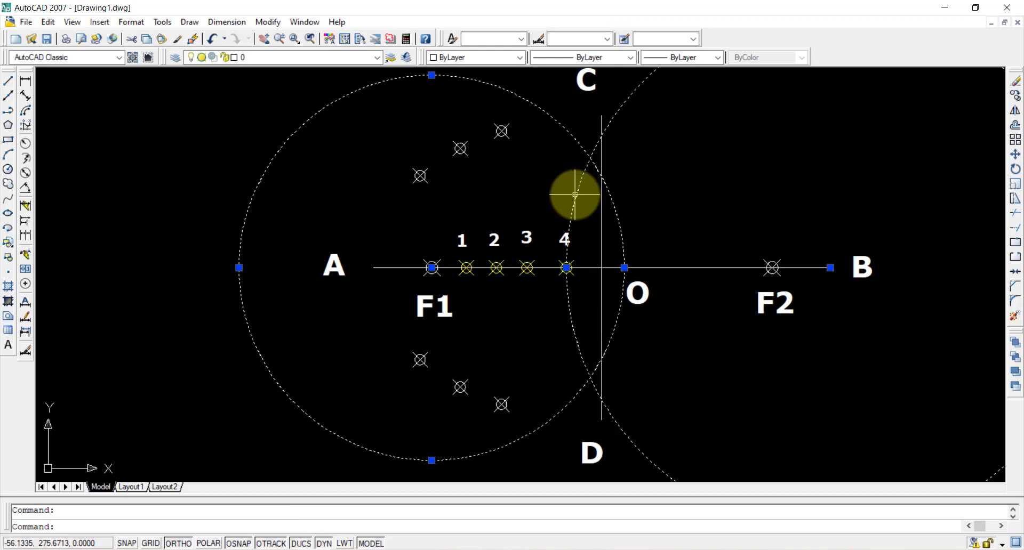
click(830, 268)
click(771, 268)
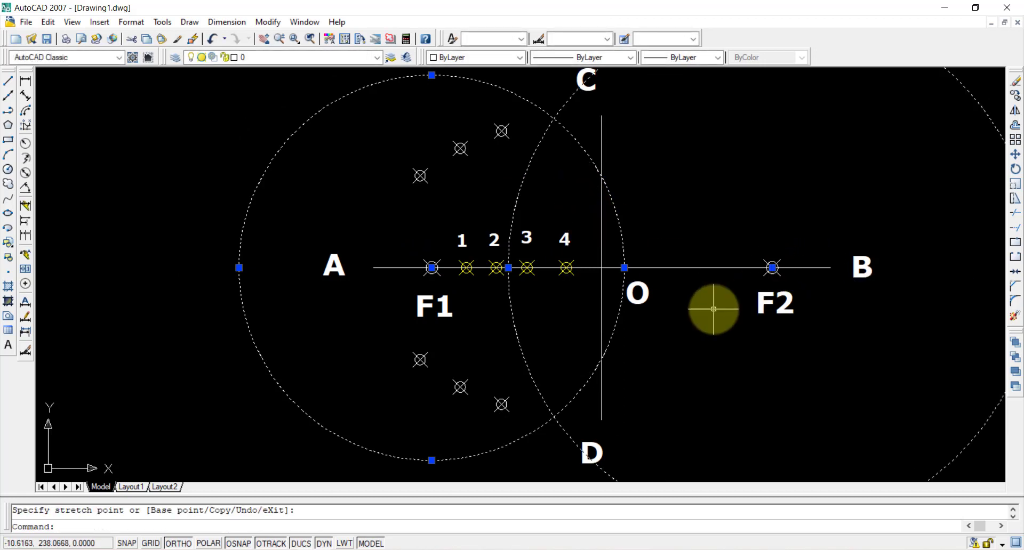
Mark the upper and lower intersections of the point 4 circles with points, and erase both circles
key(Return)
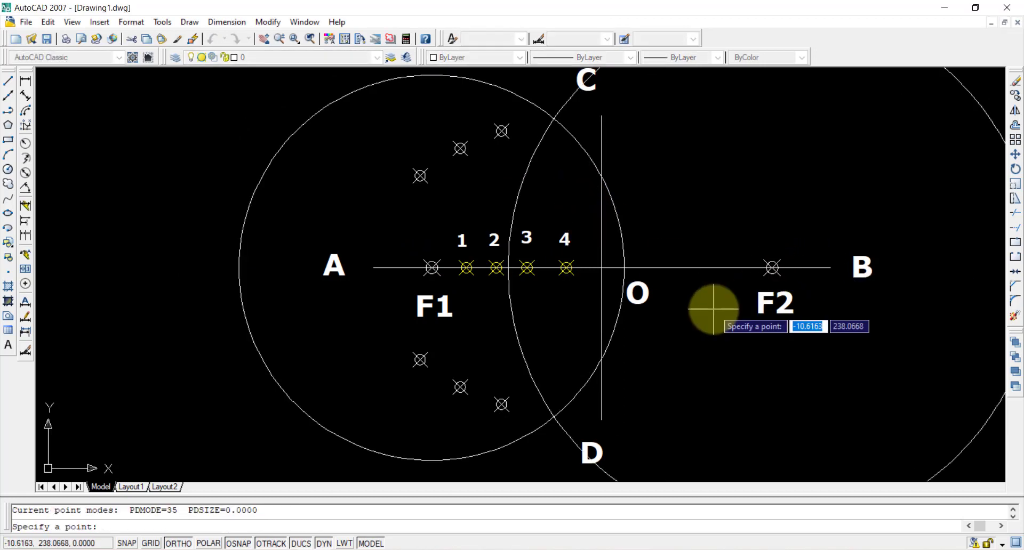
click(553, 119)
key(Return)
click(554, 416)
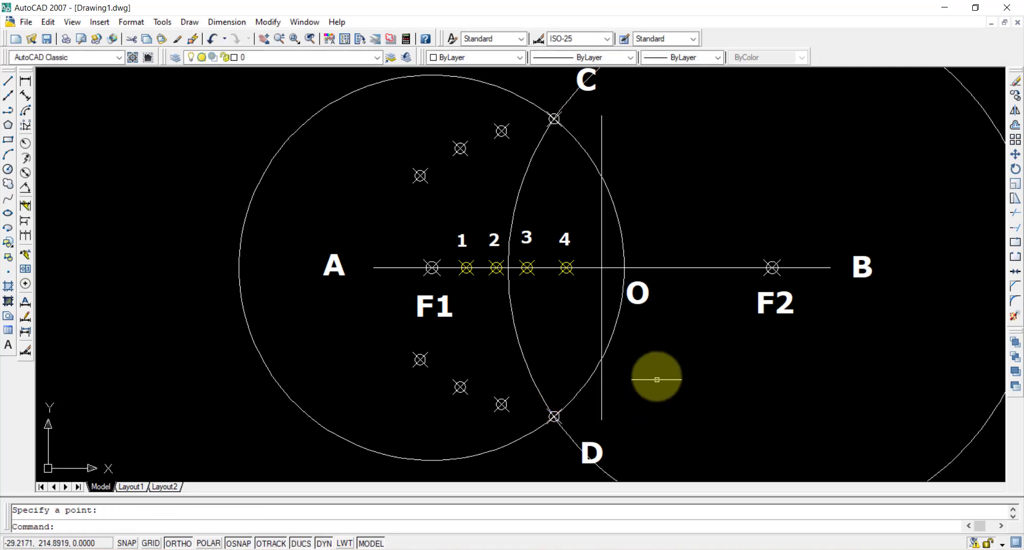
click(595, 160)
click(526, 142)
key(Delete)
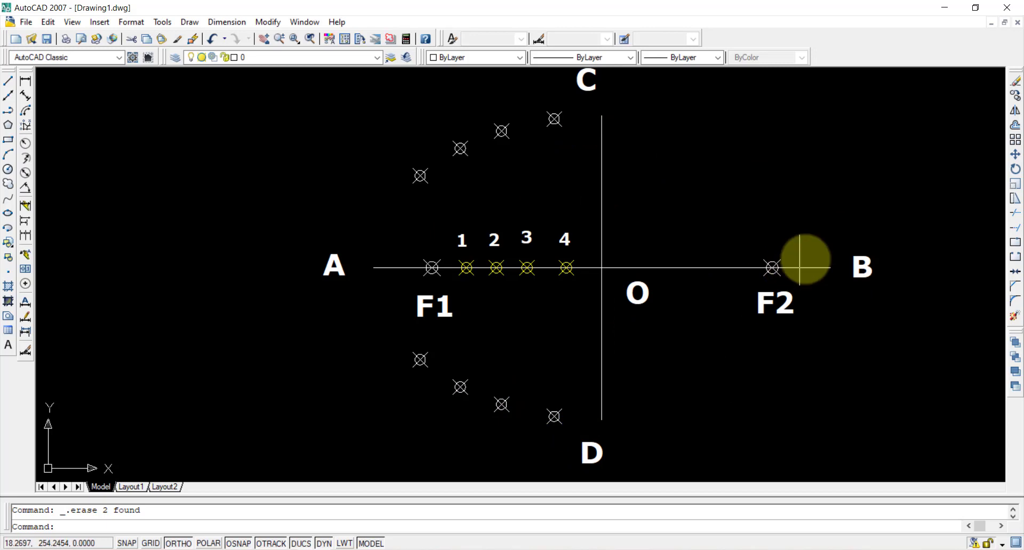
Mirror the eight intersection points between A and the minor axis about line CD, keeping the originals
click(379, 88)
click(569, 184)
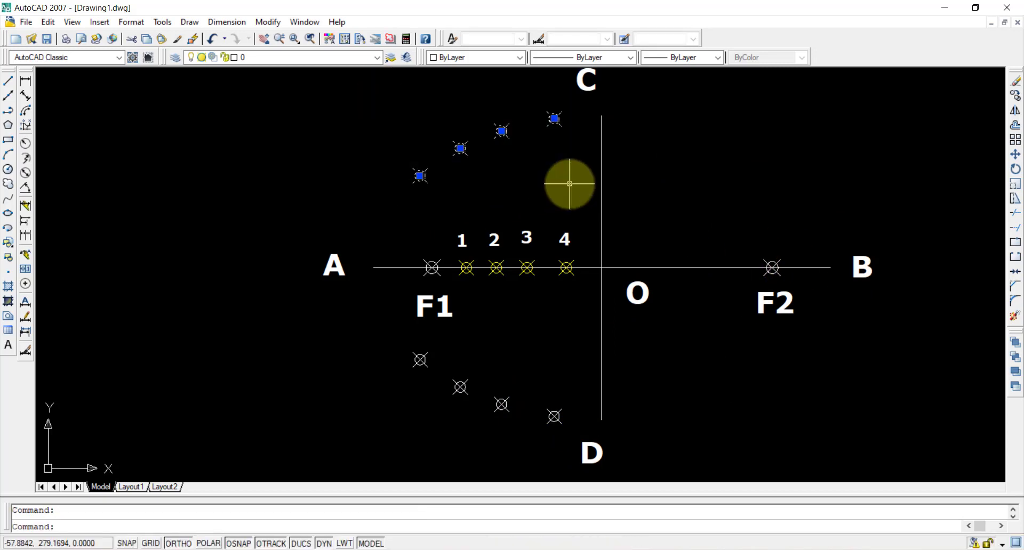
click(382, 335)
click(582, 441)
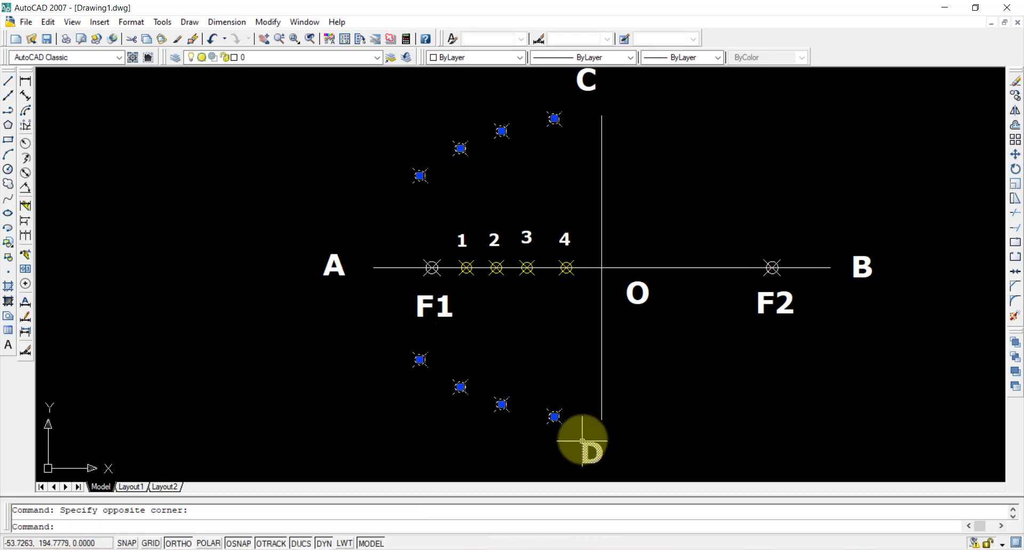
click(1015, 111)
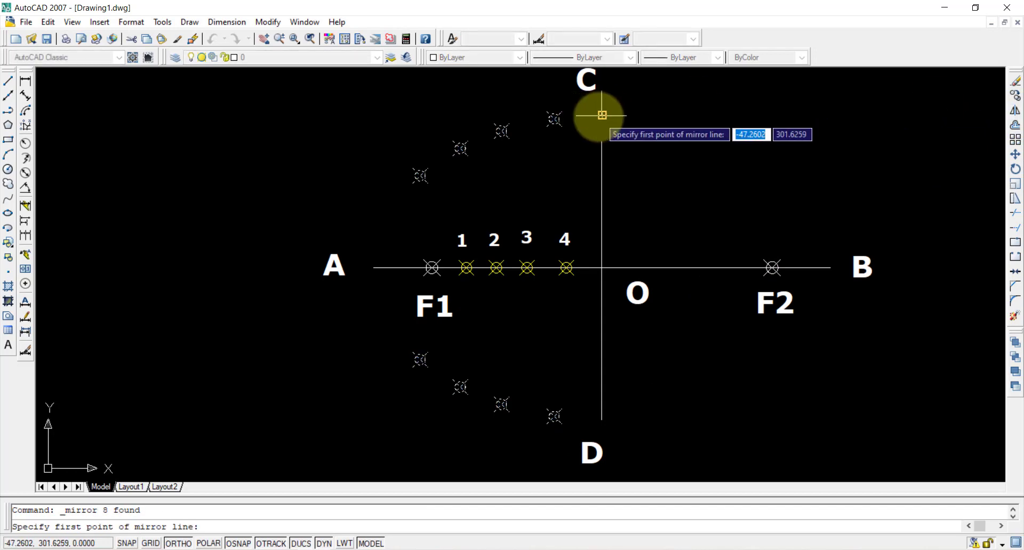
click(602, 115)
click(602, 421)
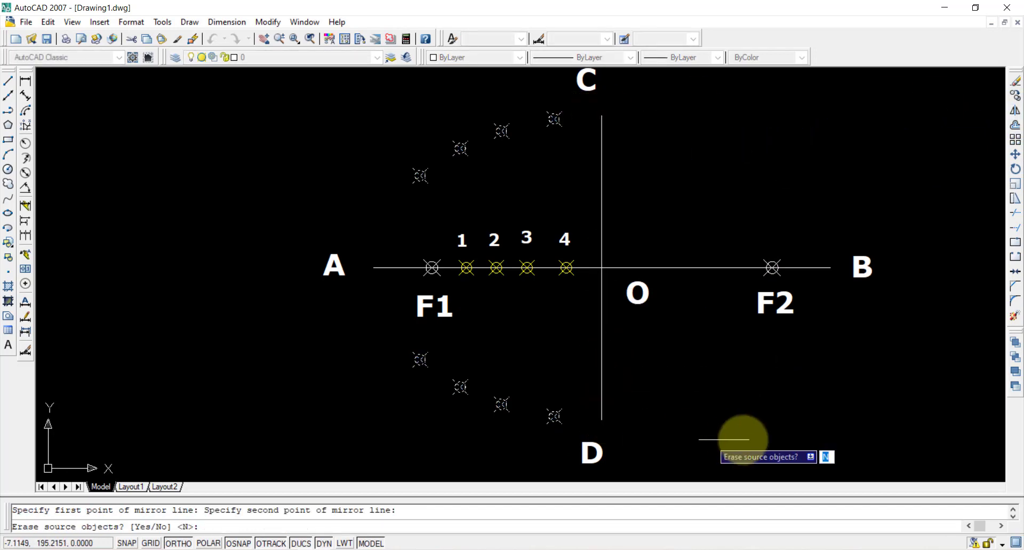
key(Return)
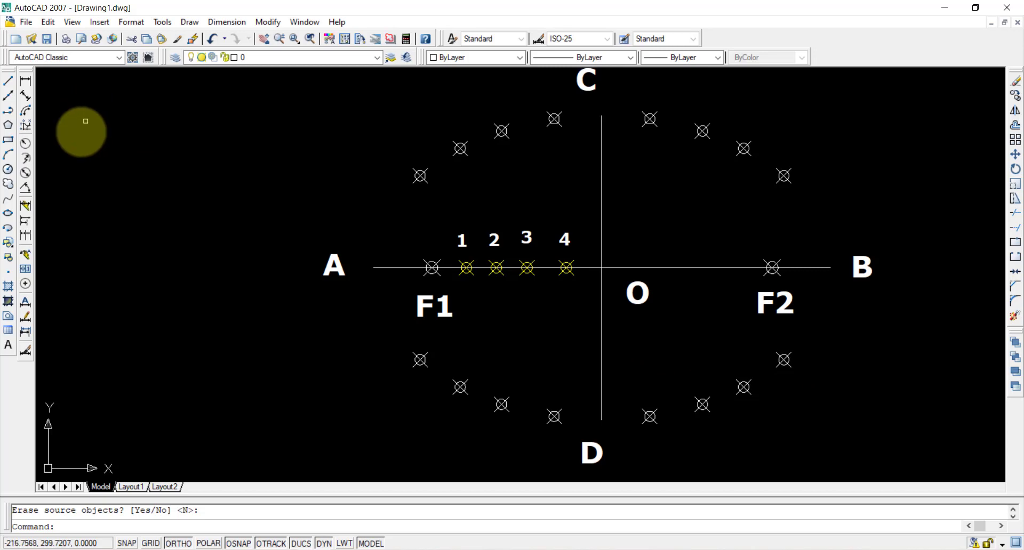
Draw a polyline from A through the upper curve points and C to B
click(8, 110)
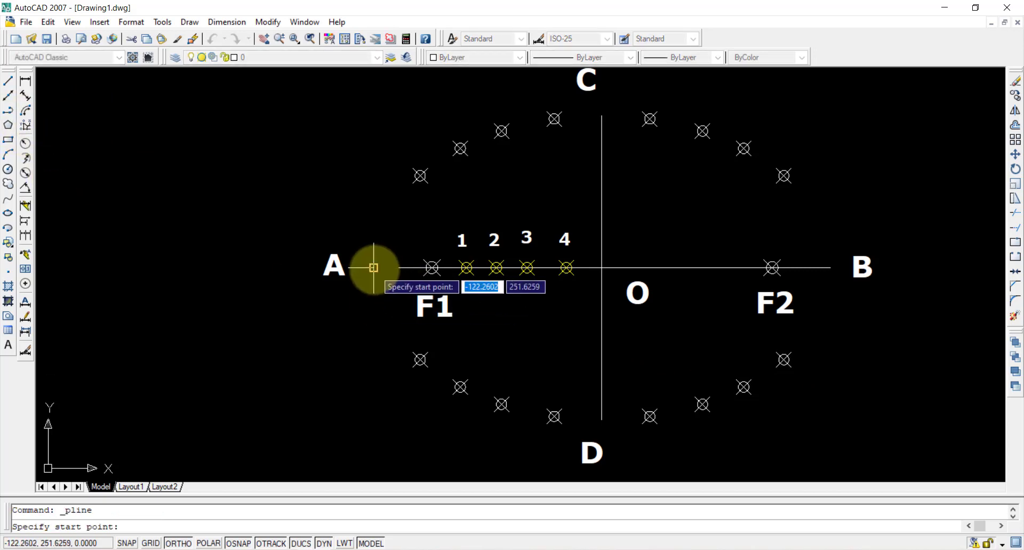
click(420, 176)
click(459, 147)
click(501, 130)
click(554, 118)
click(602, 115)
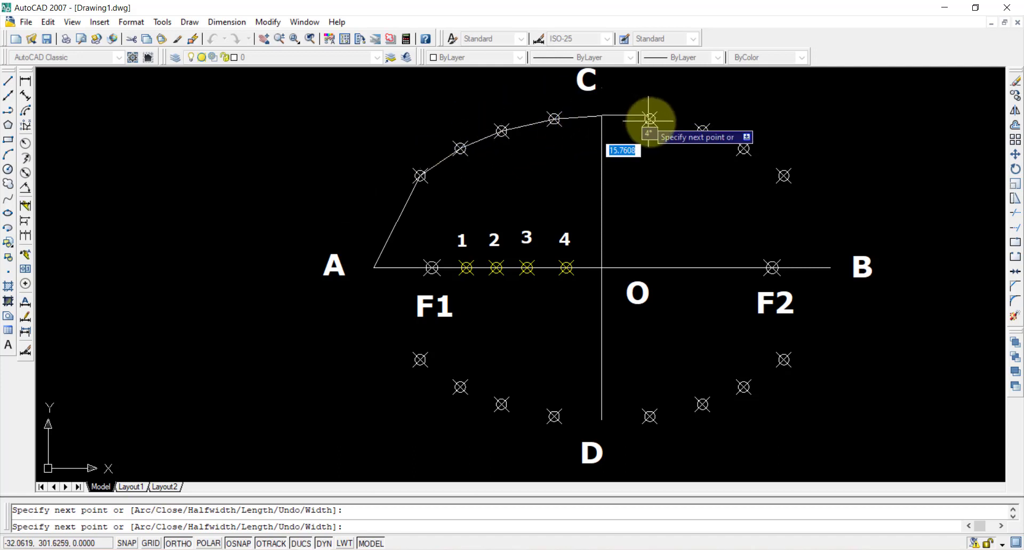
click(649, 118)
click(702, 130)
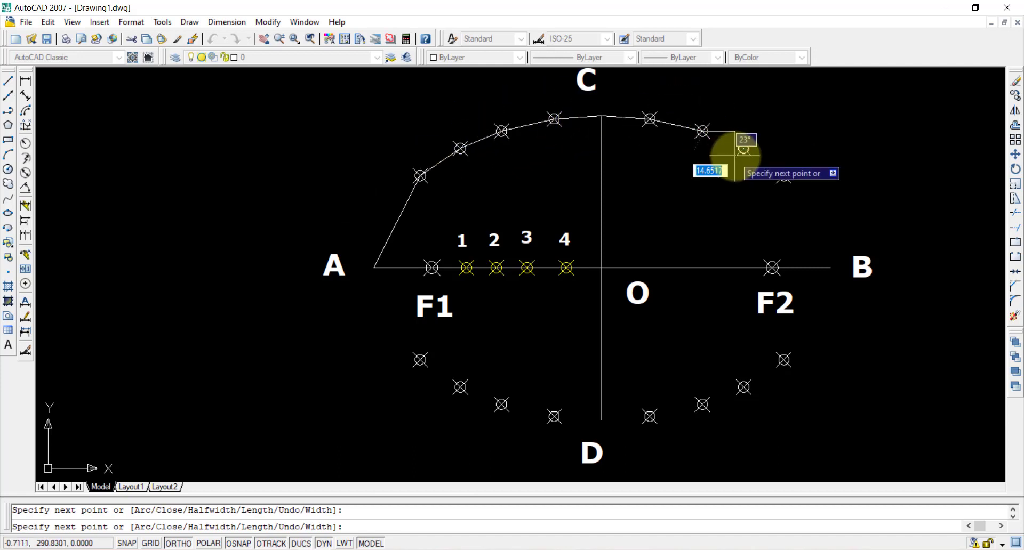
click(743, 148)
click(783, 176)
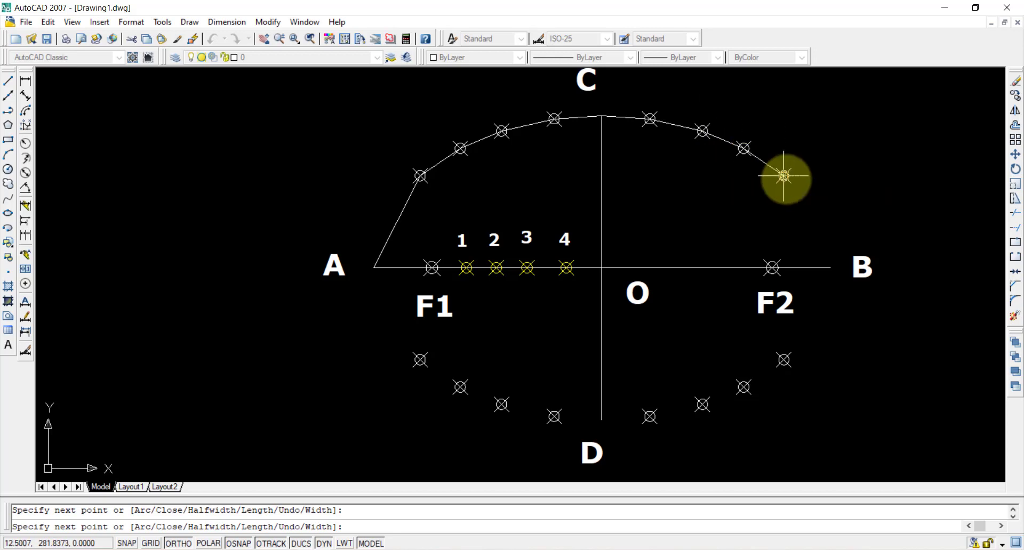
click(830, 267)
Continue the polyline from B through the lower curve points and D, and close it at A
click(783, 359)
click(743, 387)
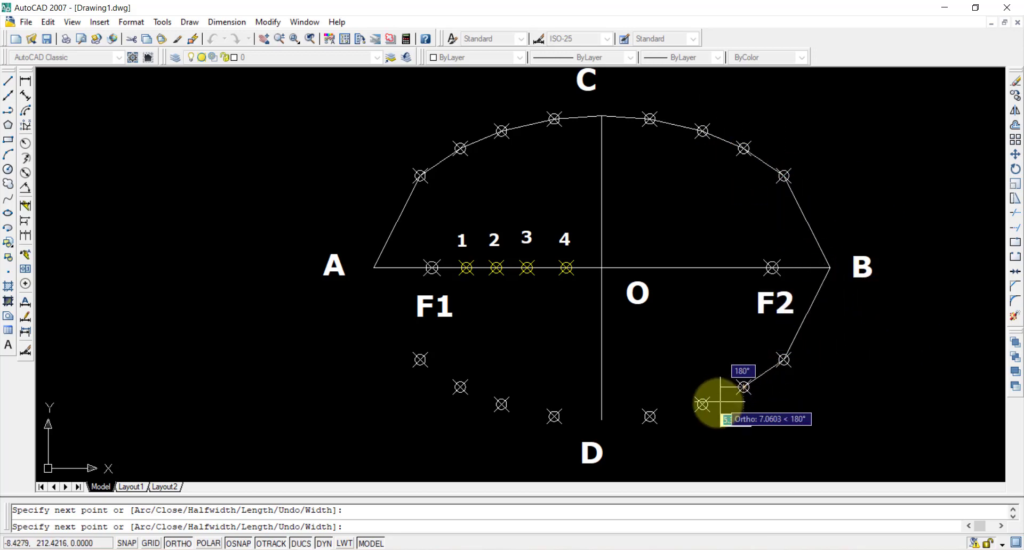
click(703, 404)
click(649, 417)
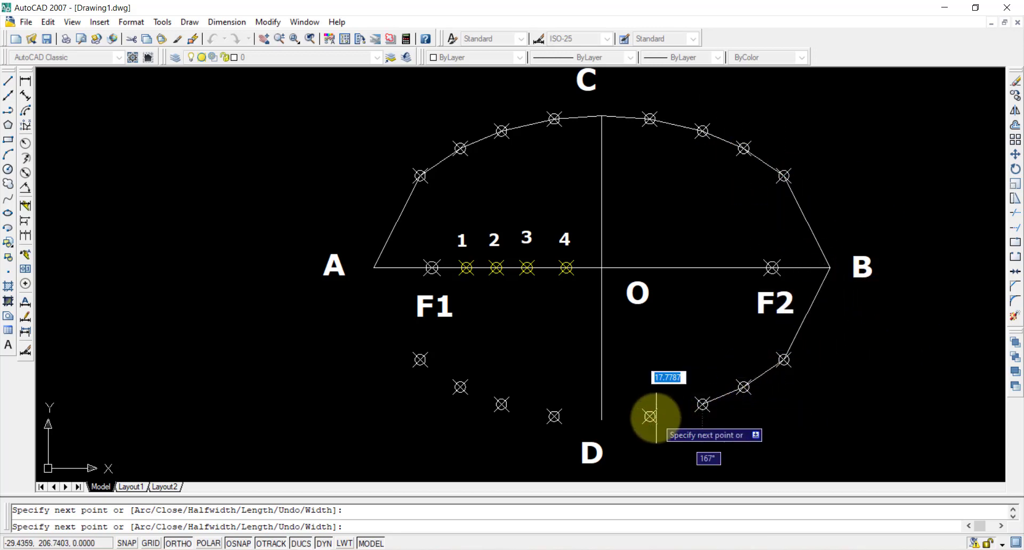
scroll(601, 417, up, 4)
click(601, 417)
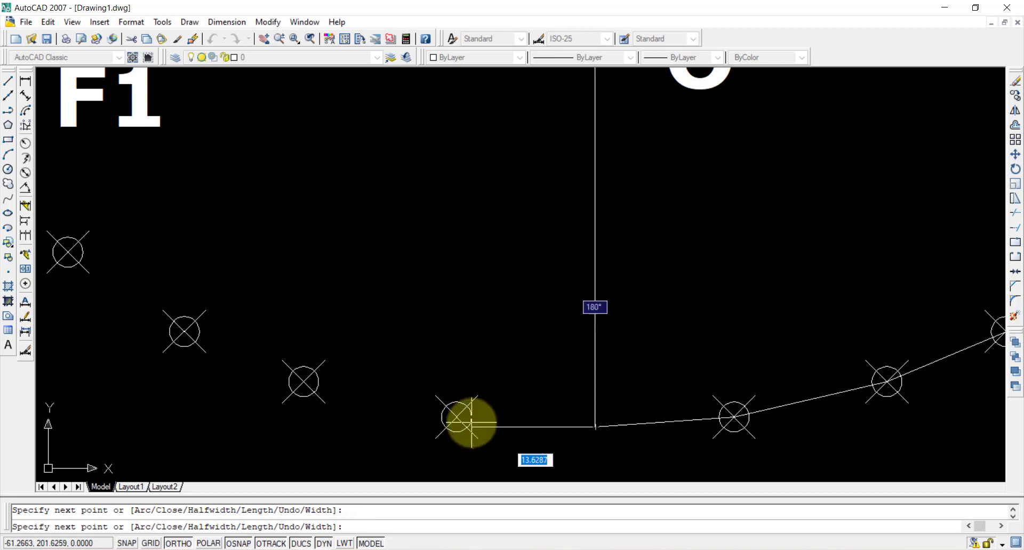
click(456, 416)
click(303, 381)
click(184, 331)
middle_drag(221, 322, 384, 354)
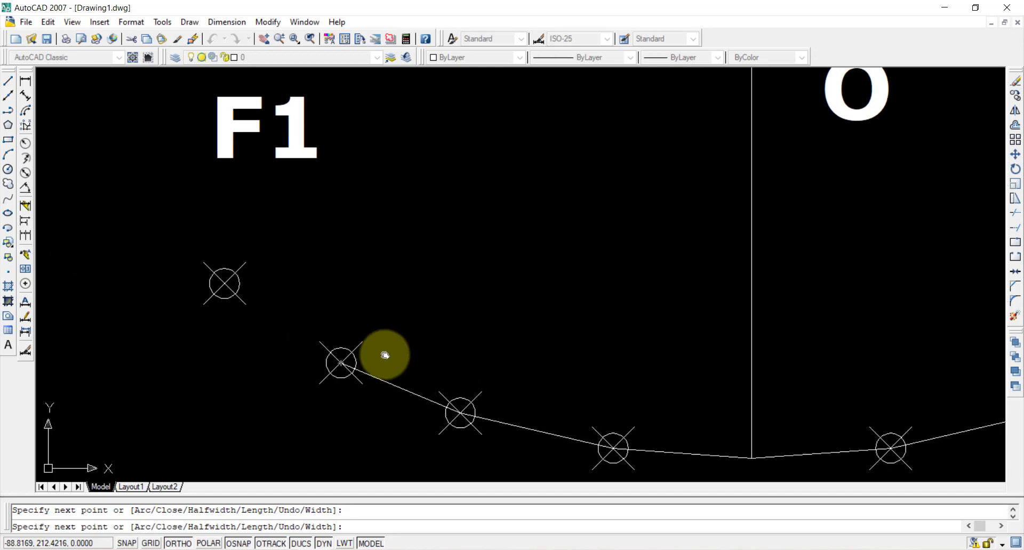
click(224, 283)
scroll(224, 283, down, 4)
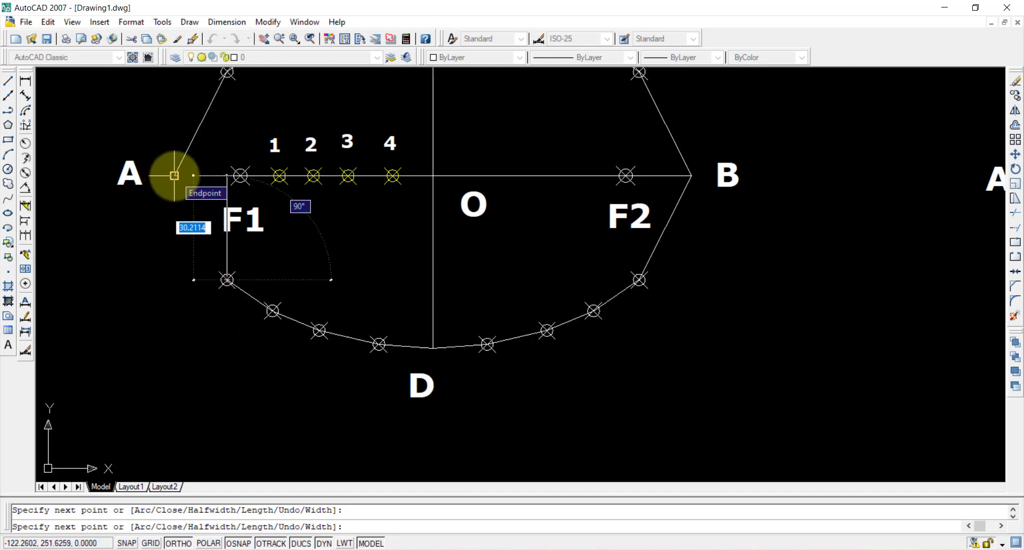
text(C)
key(Return)
Smooth the closed polyline into an ellipse with the Fit option of polyline edit
scroll(379, 199, down, 2)
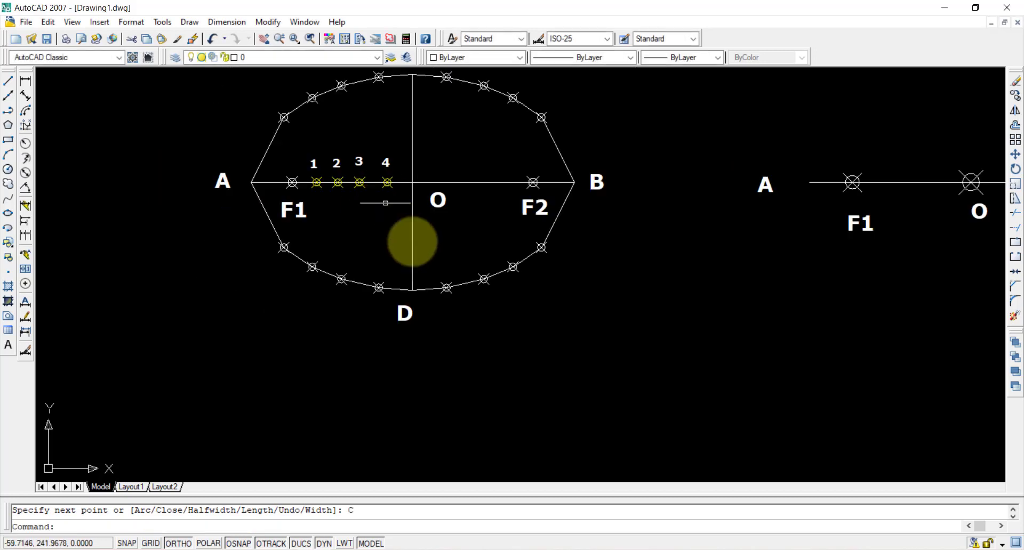
middle_drag(499, 157, 571, 224)
scroll(498, 214, up, 2)
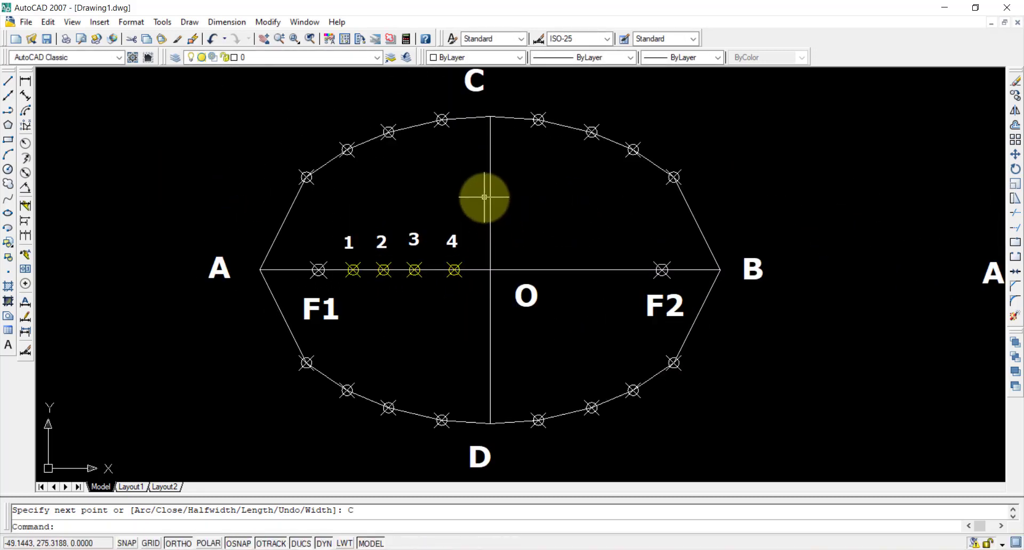
text(PE)
key(Return)
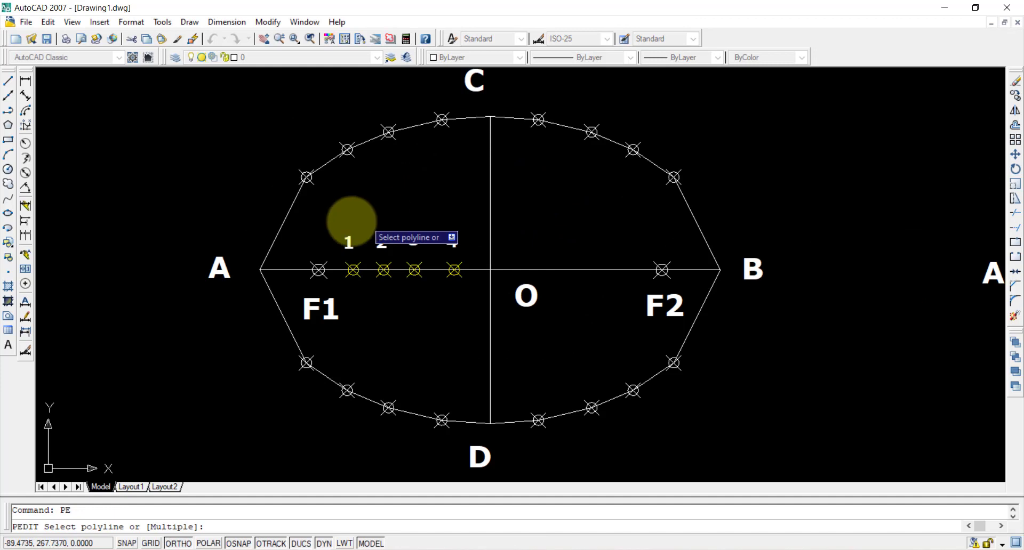
click(285, 223)
click(338, 322)
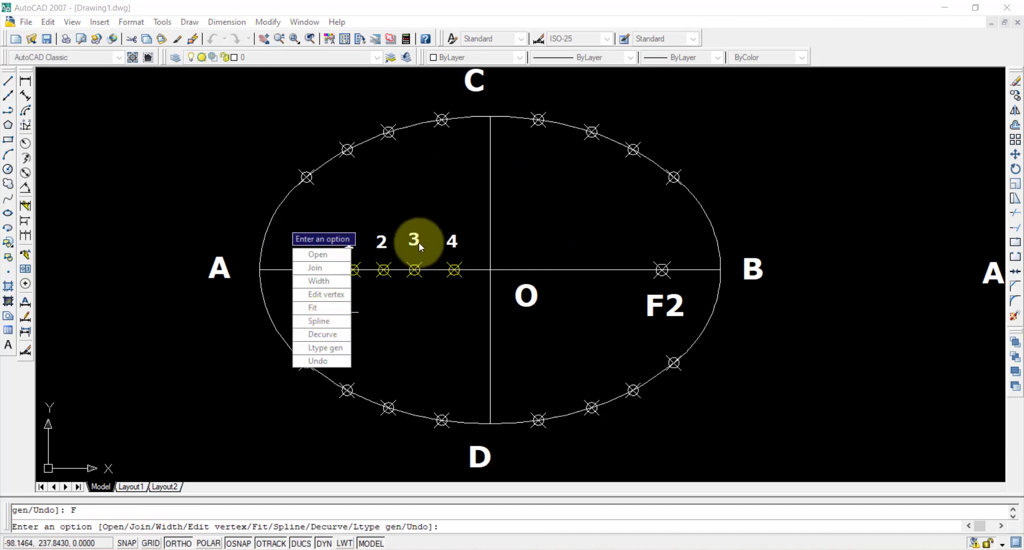
key(Escape)
Add a linear dimension for the major axis from A to B, placed below the ellipse
scroll(627, 303, down, 2)
scroll(607, 282, up, 2)
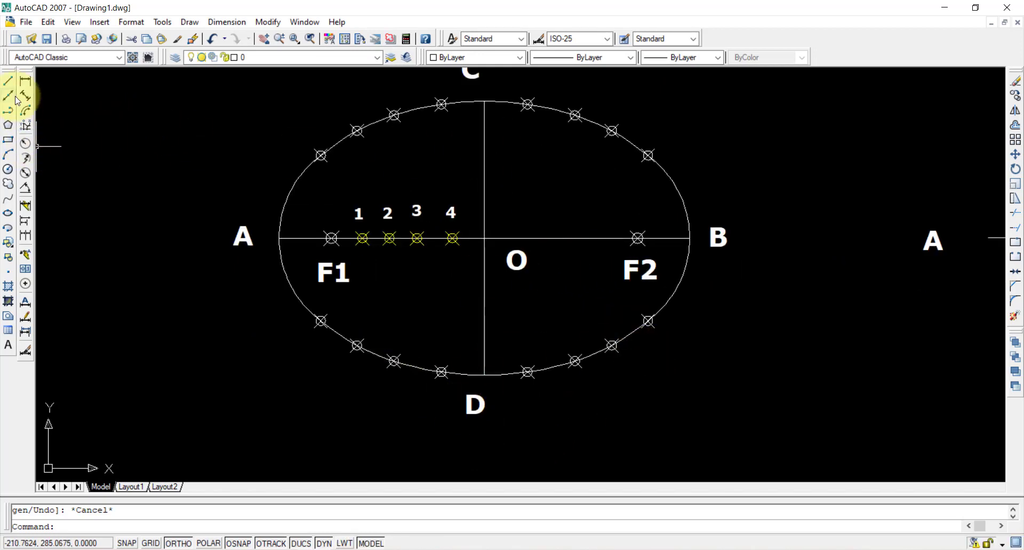
click(23, 82)
click(279, 238)
click(689, 238)
click(681, 439)
click(30, 82)
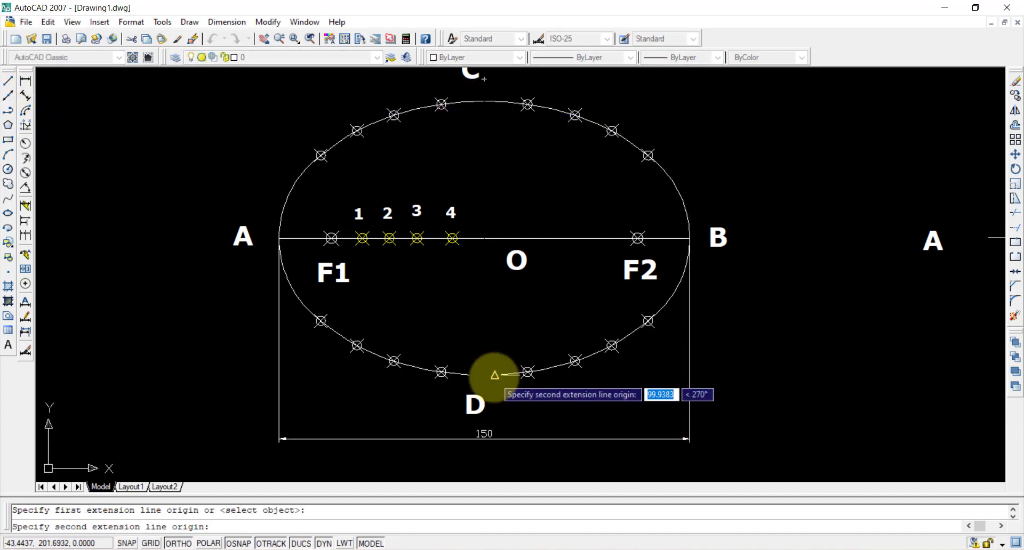
click(484, 375)
key(Escape)
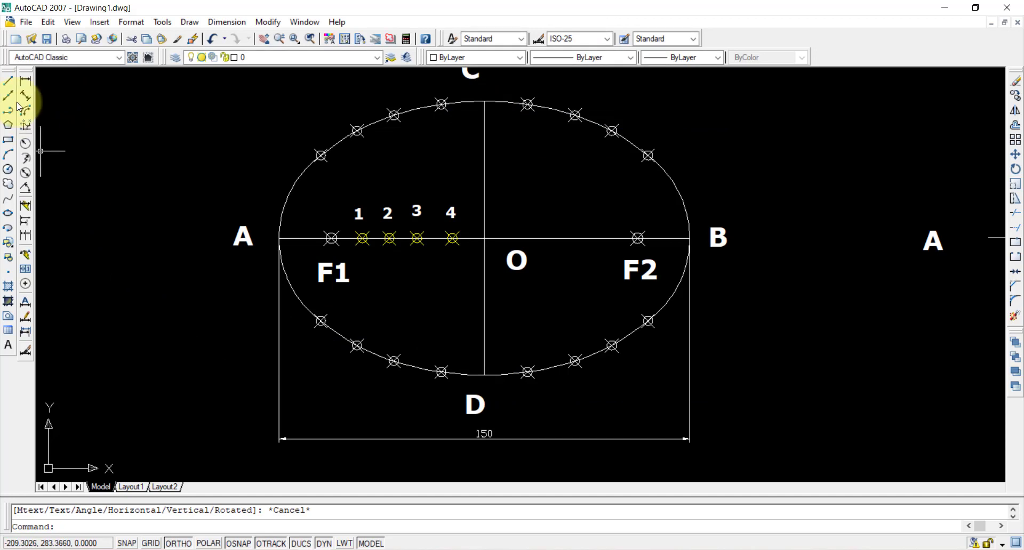
Add a linear dimension for the minor axis from C to D, placed beyond A beside the first ellipse
click(21, 83)
click(484, 101)
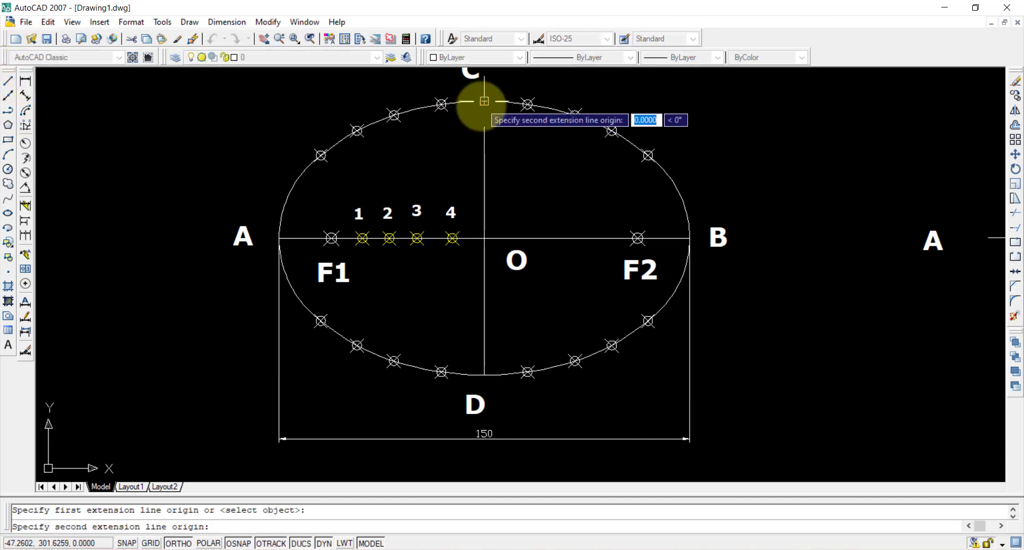
click(484, 374)
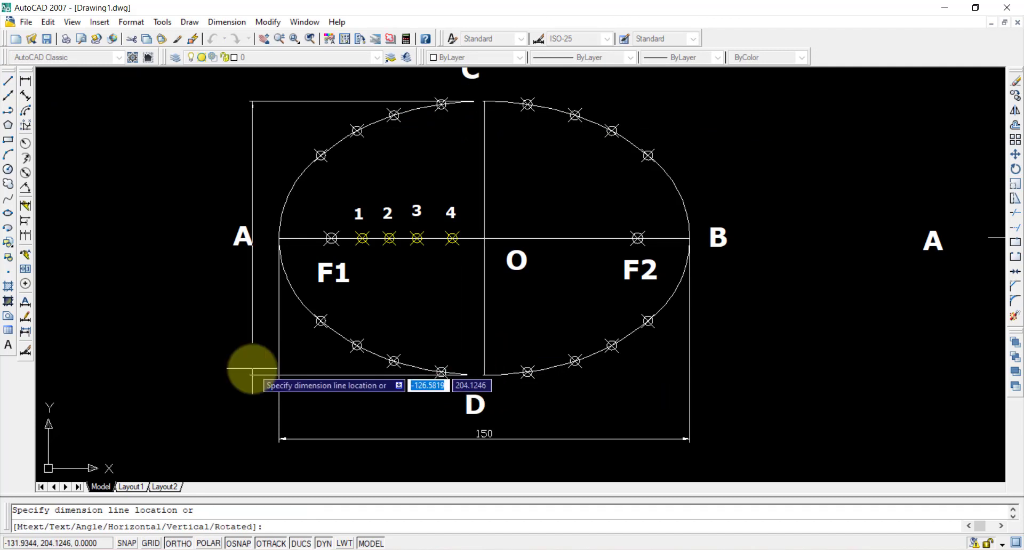
click(186, 373)
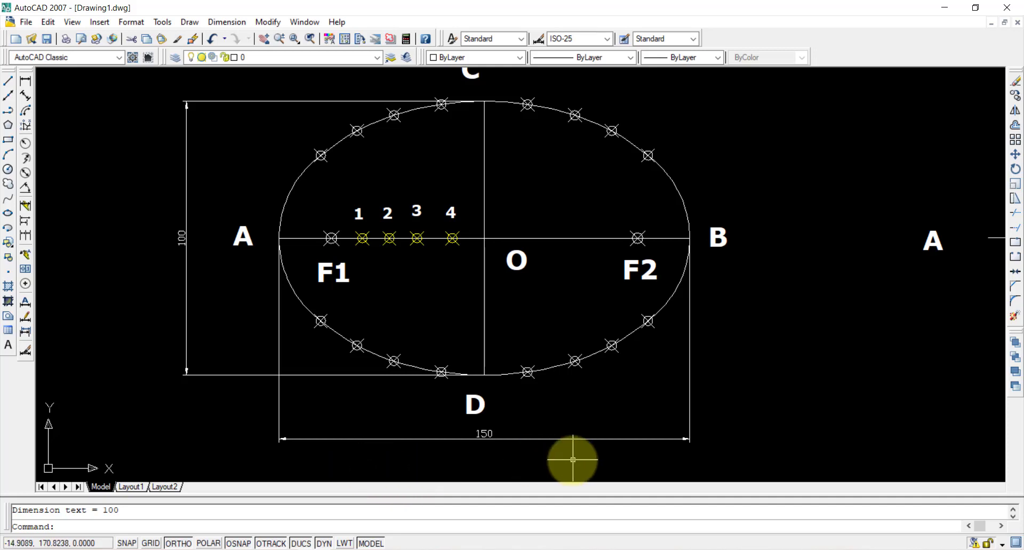
Place four points along the second ellipse's axis between F1 and O
mouse_move(773, 301)
middle_down()
mouse_move(569, 312)
mouse_move(229, 304)
mouse_move(167, 331)
middle_up()
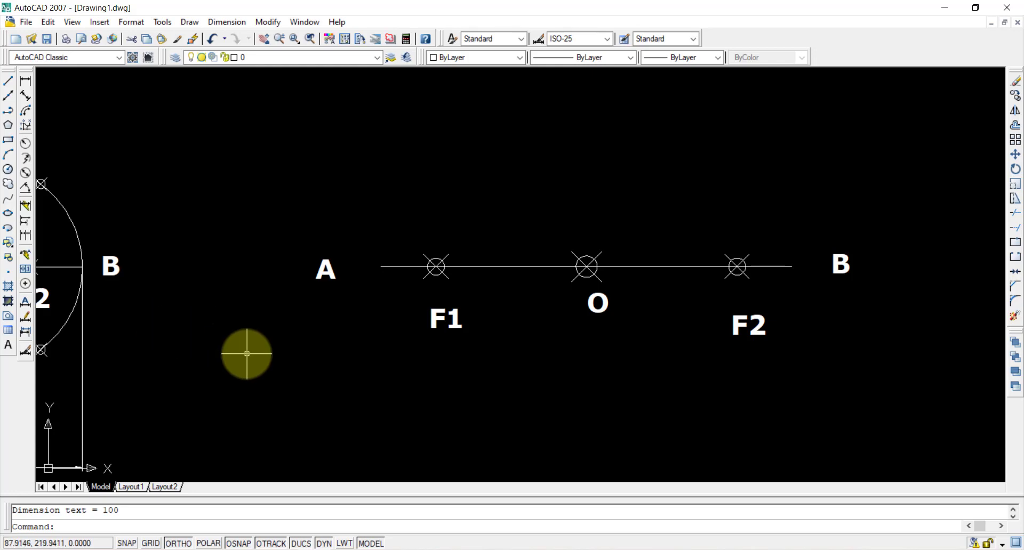
text(po)
key(Return)
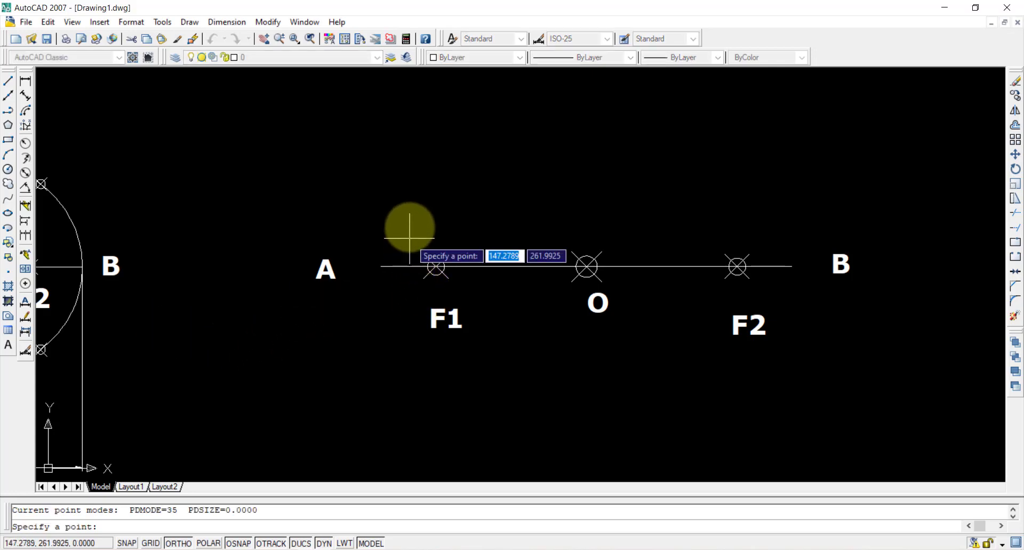
click(466, 265)
key(Return)
click(487, 265)
key(Return)
click(522, 266)
key(Return)
key(Escape)
Change the colour of the four new division points between F1 and O to yellow
click(449, 248)
click(565, 293)
click(471, 57)
click(468, 102)
key(Escape)
Copy the labels 1 to 4 from the first ellipse and paste them above the second axis's division points
middle_drag(334, 293, 622, 256)
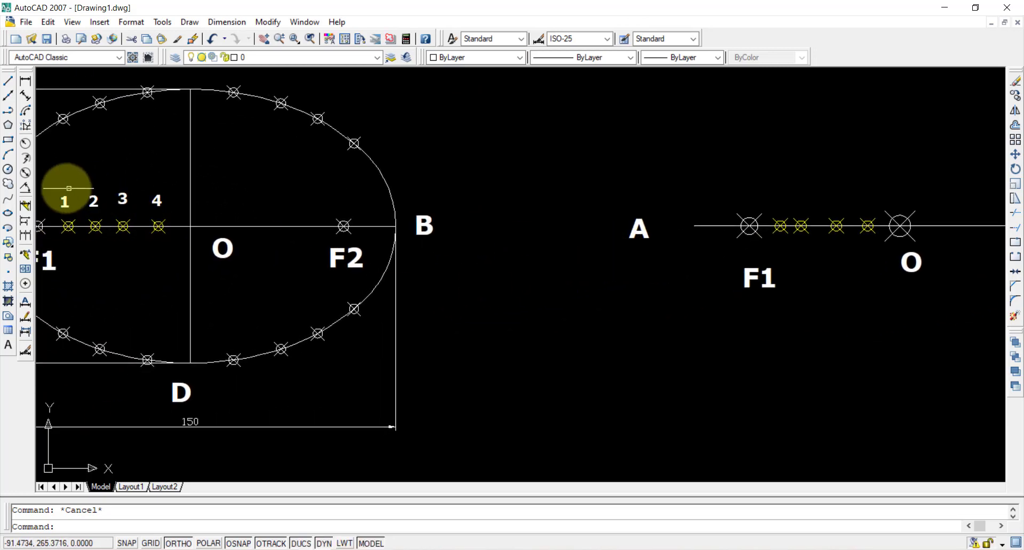
click(54, 187)
click(171, 213)
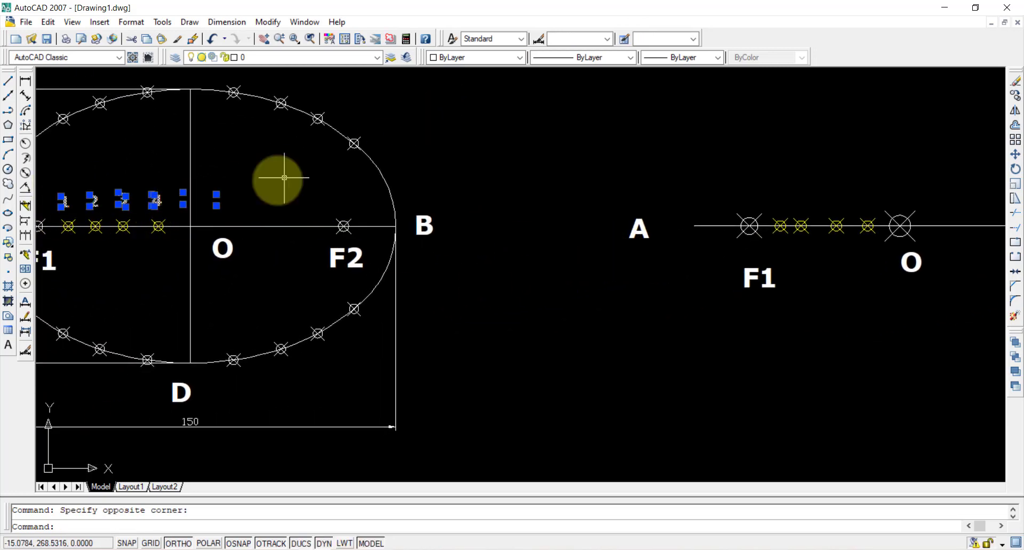
key(ctrl+c)
key(ctrl+v)
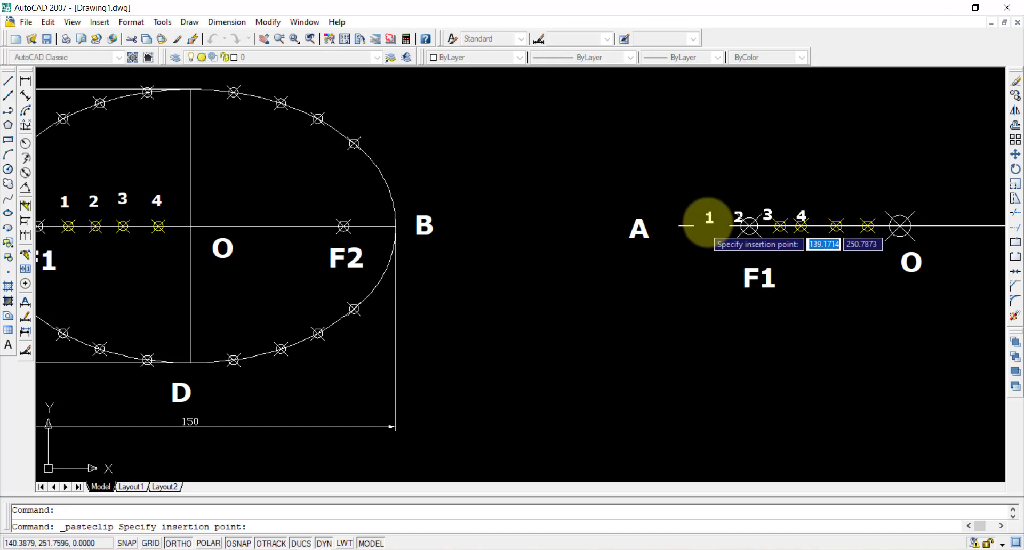
click(772, 212)
Draw circles centred at A and B through point 1, and move the A circle's centre to F1
mouse_move(836, 297)
middle_down()
mouse_move(588, 331)
mouse_move(510, 356)
middle_up()
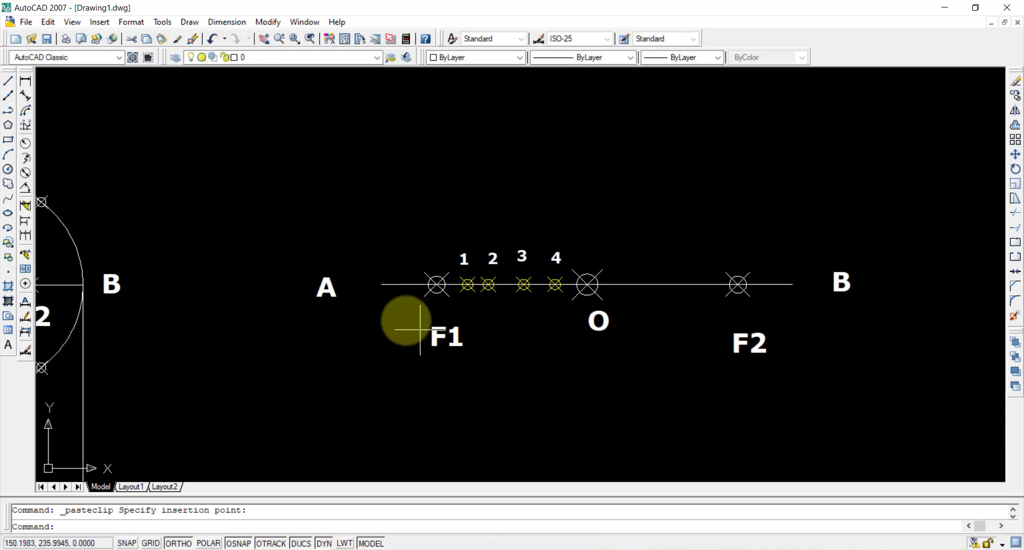
click(9, 169)
click(436, 284)
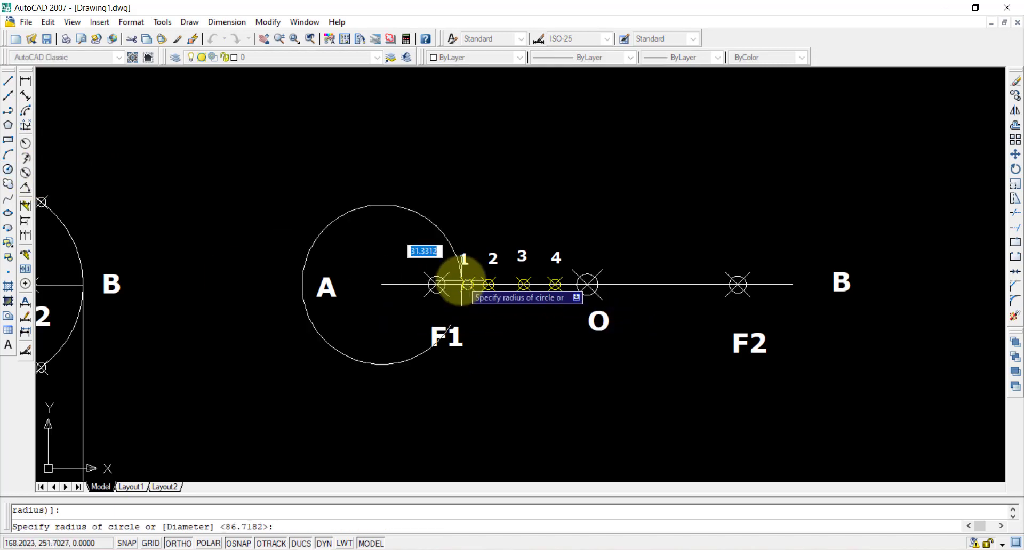
click(466, 285)
key(Return)
click(792, 285)
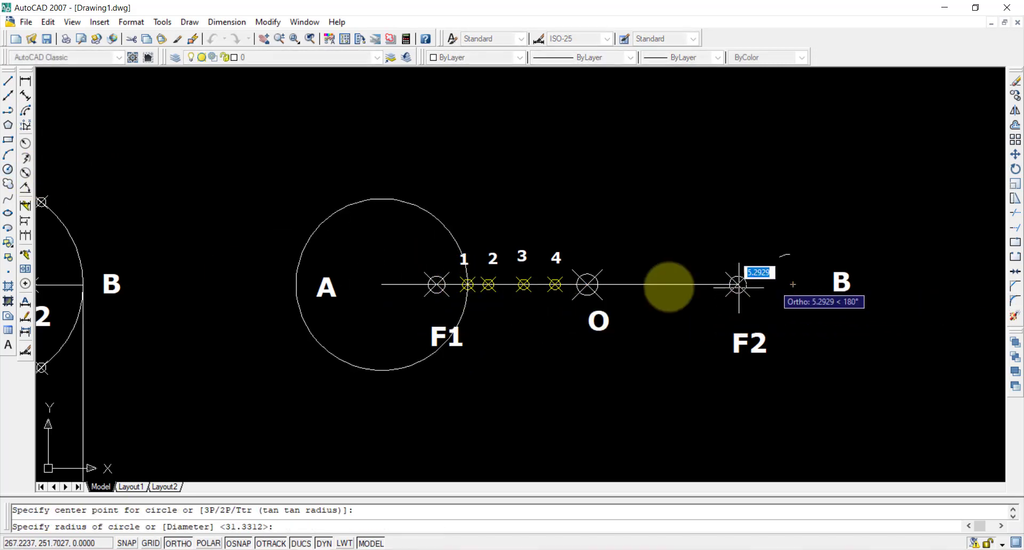
click(467, 285)
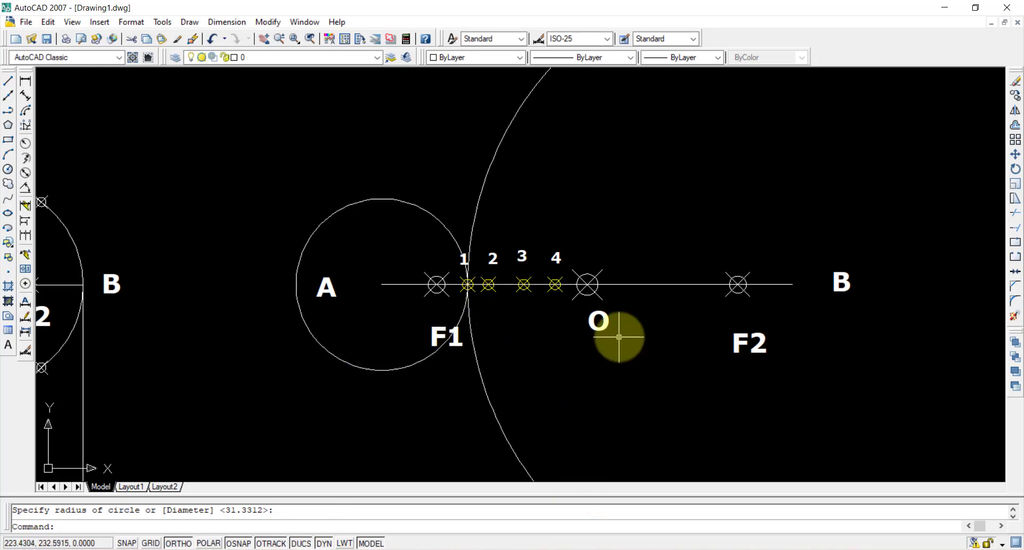
click(448, 227)
click(381, 284)
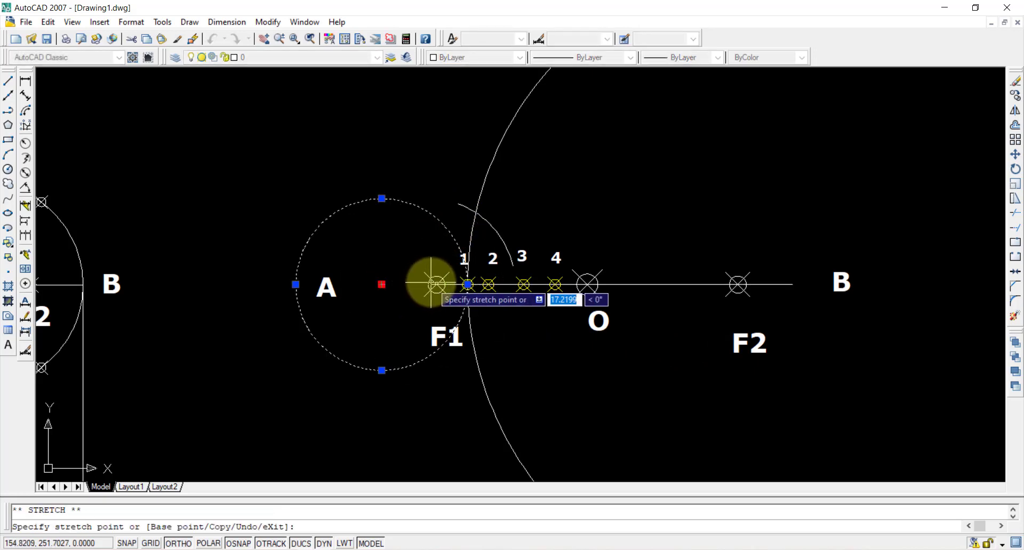
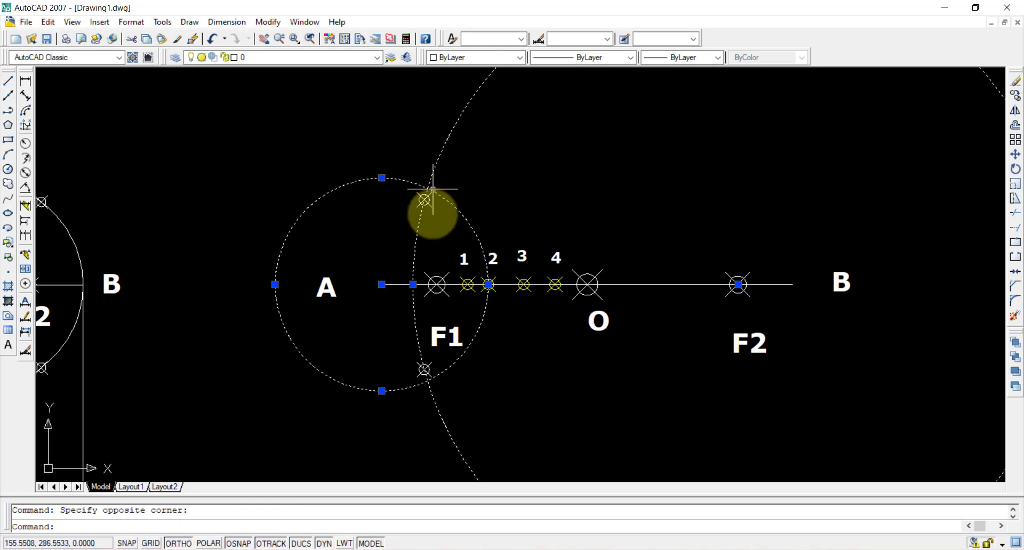
Move the larger circle's centre from F2 back to B and resize it to pass through point 2
click(737, 285)
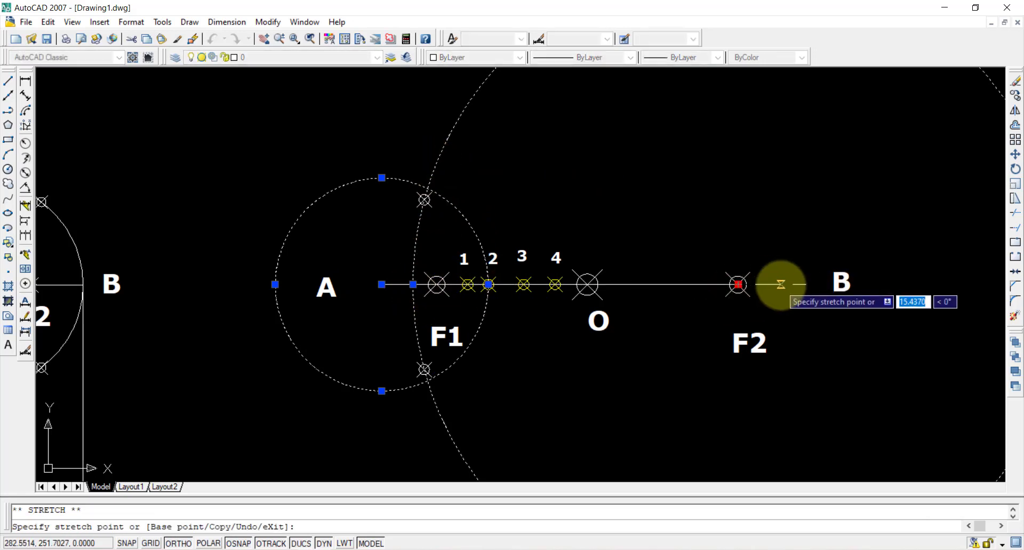
click(792, 284)
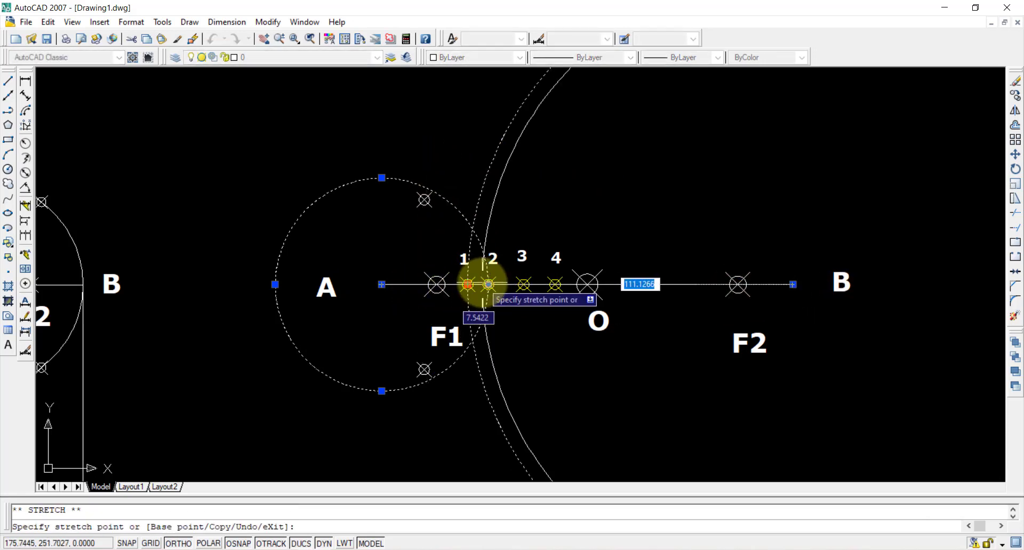
click(488, 284)
Move the point 2 circles' centres from A and B to F1 and F2, and mark their two intersections with points
click(382, 284)
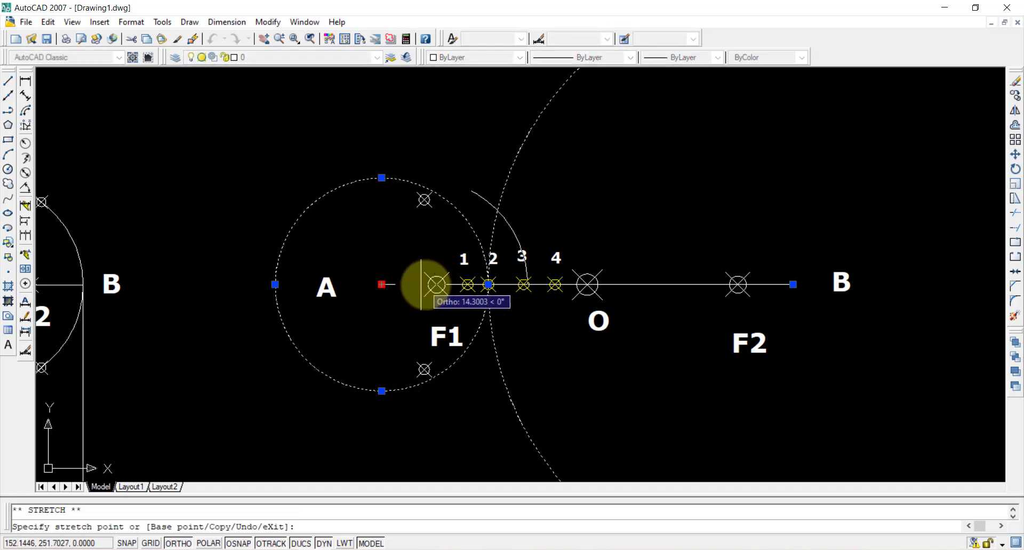
click(436, 284)
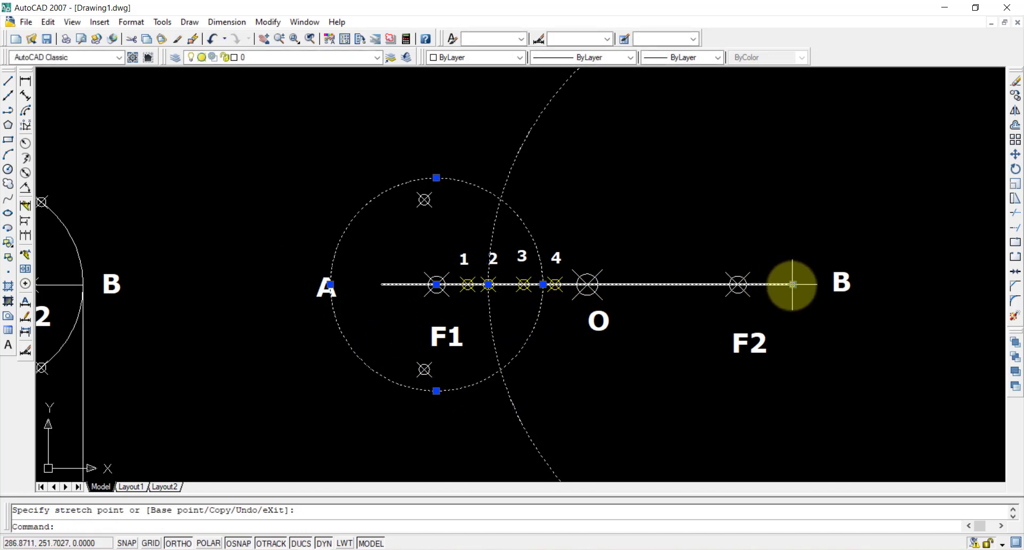
click(792, 284)
click(738, 284)
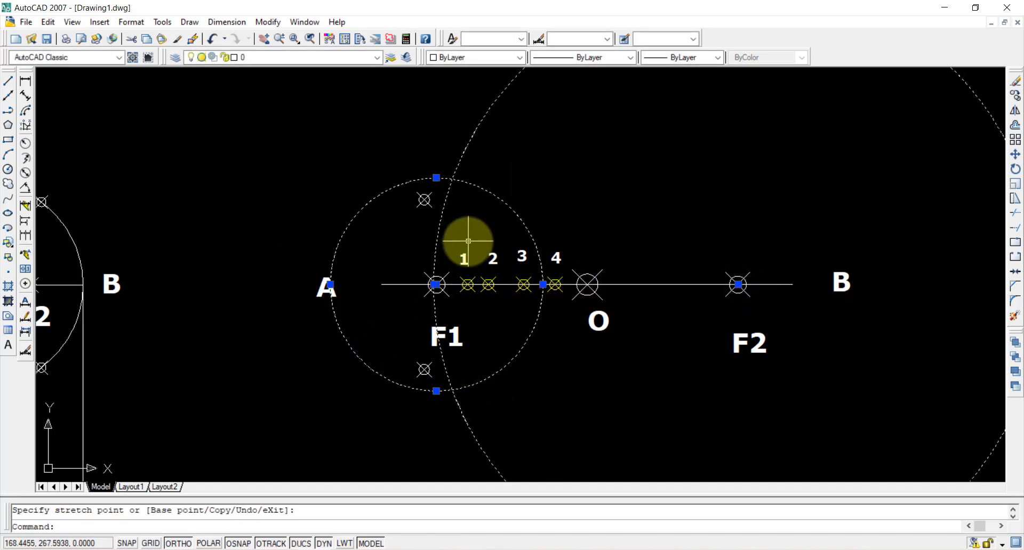
key(Return)
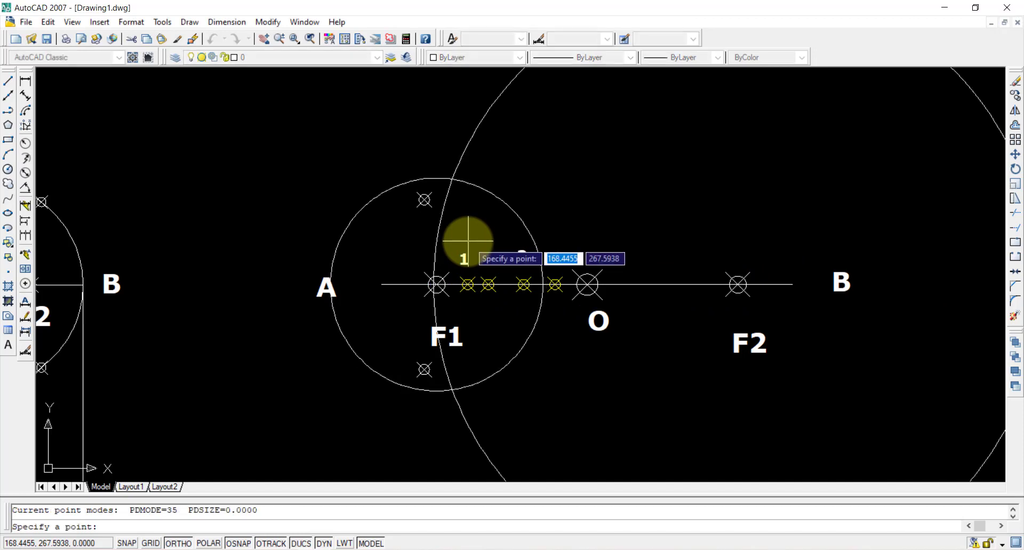
click(452, 179)
key(Return)
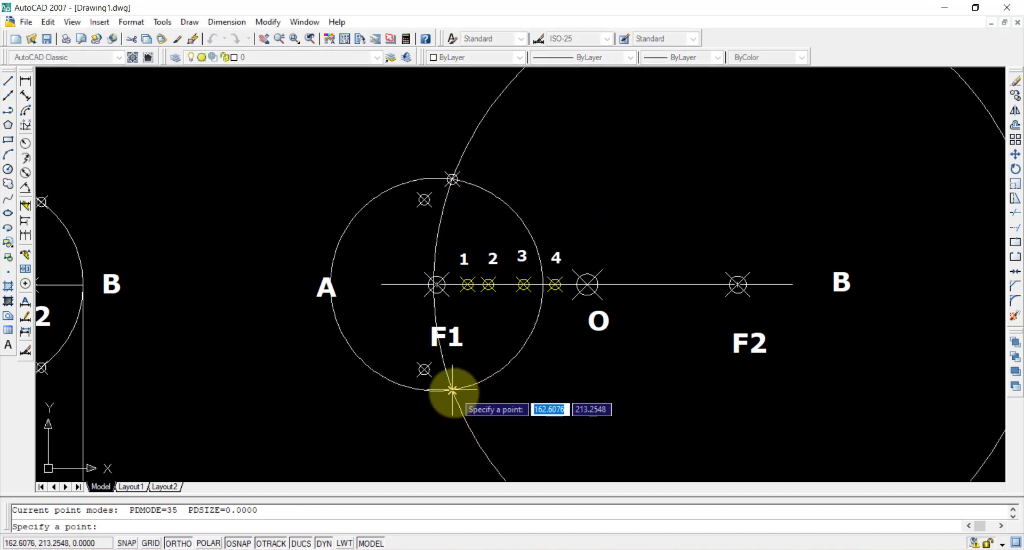
click(452, 391)
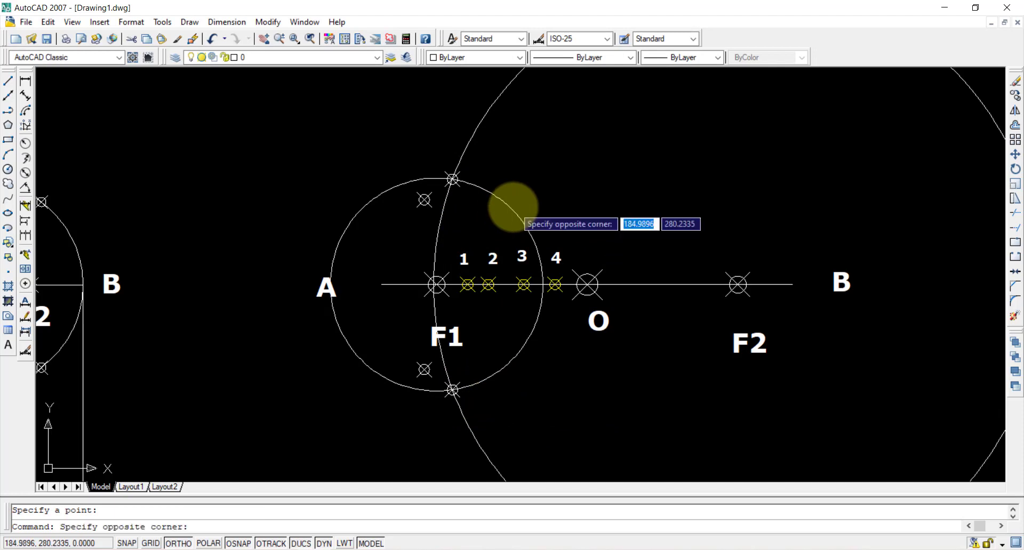
Move the two circles' centres back to A and B and resize both to pass through point 3
click(478, 223)
click(436, 284)
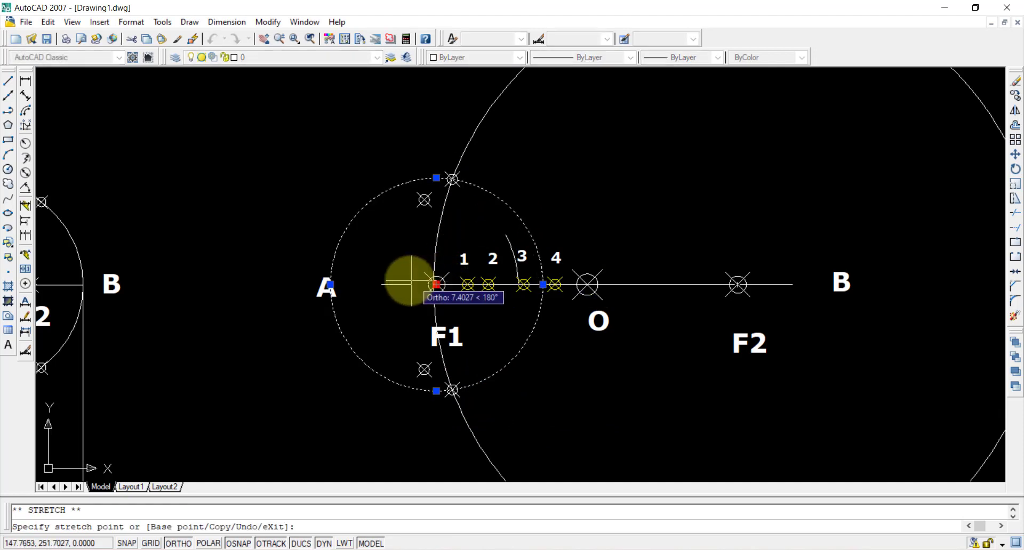
click(382, 285)
click(488, 284)
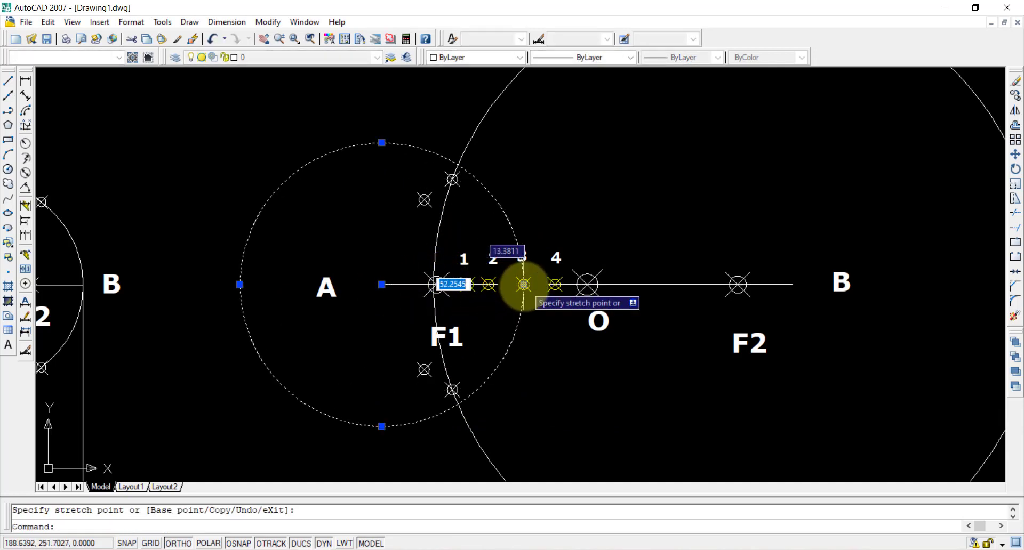
click(524, 284)
click(737, 284)
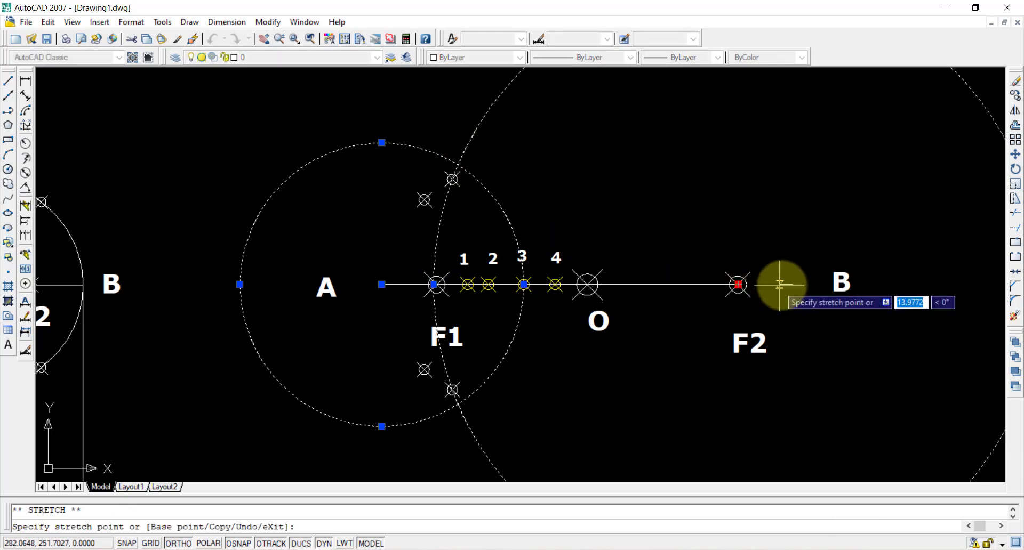
click(793, 284)
click(524, 284)
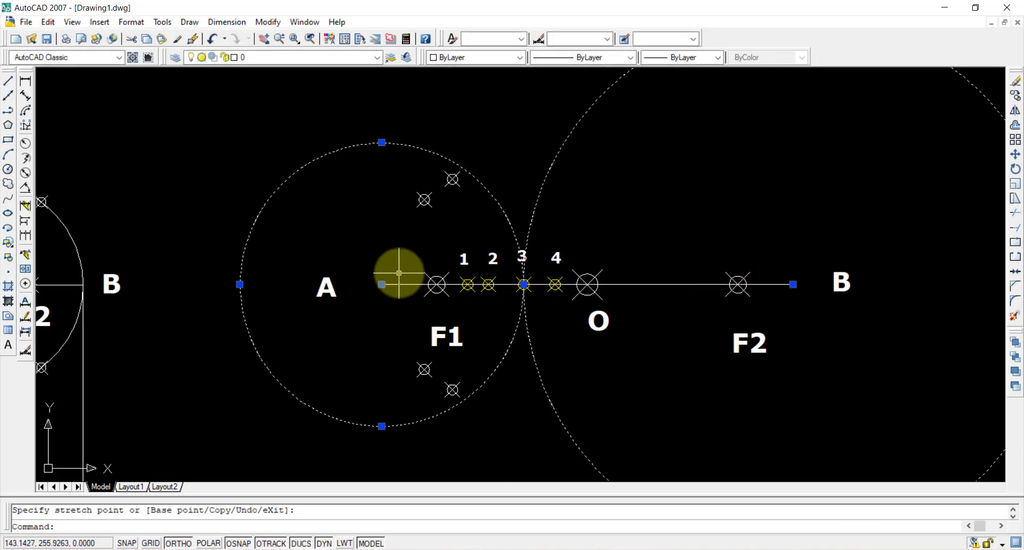
Move the point 3 circles' centres to F1 and F2, and place points at their upper and lower intersections
click(382, 284)
click(436, 284)
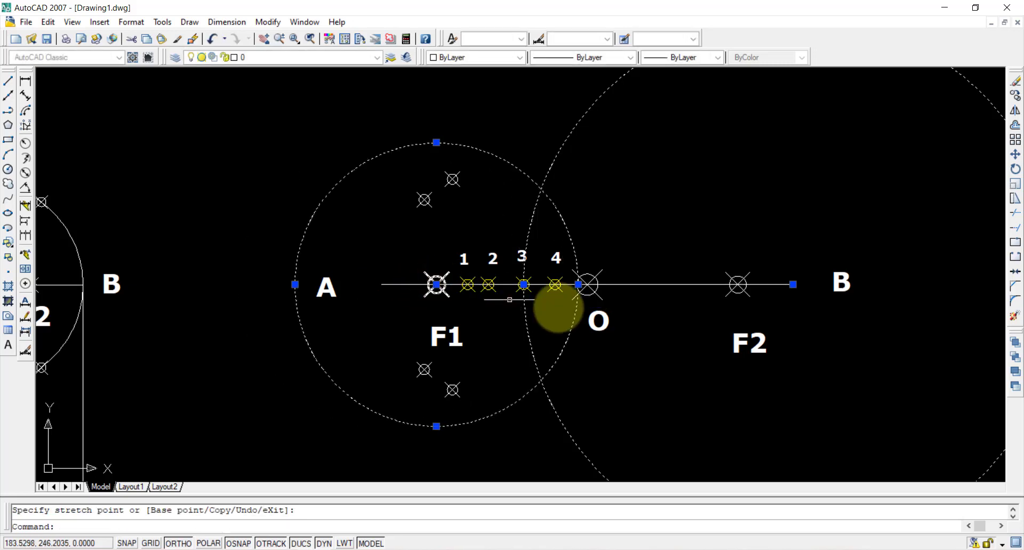
click(792, 285)
click(738, 284)
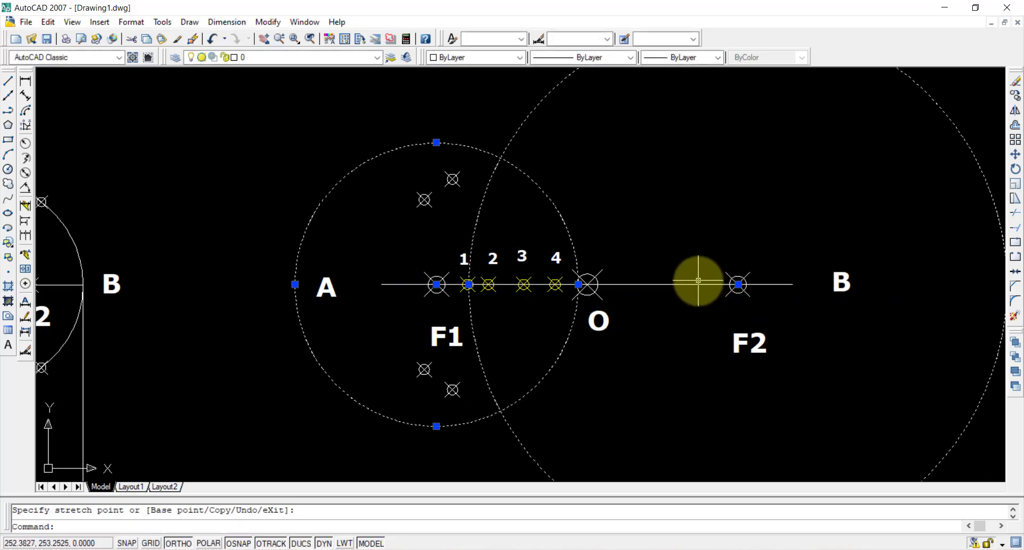
key(Return)
click(500, 158)
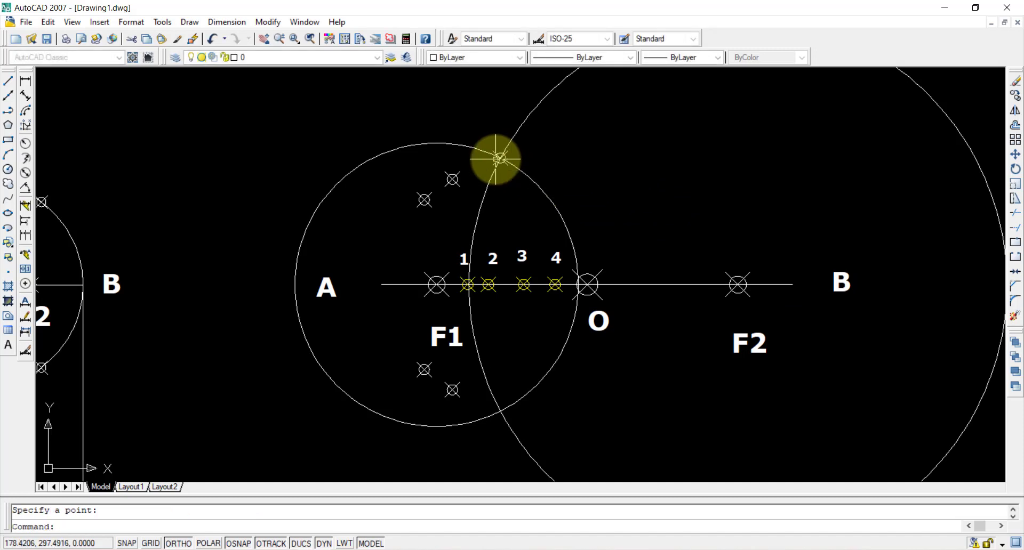
key(Return)
click(500, 411)
Erase the two construction circles centred at F1 and F2
click(591, 215)
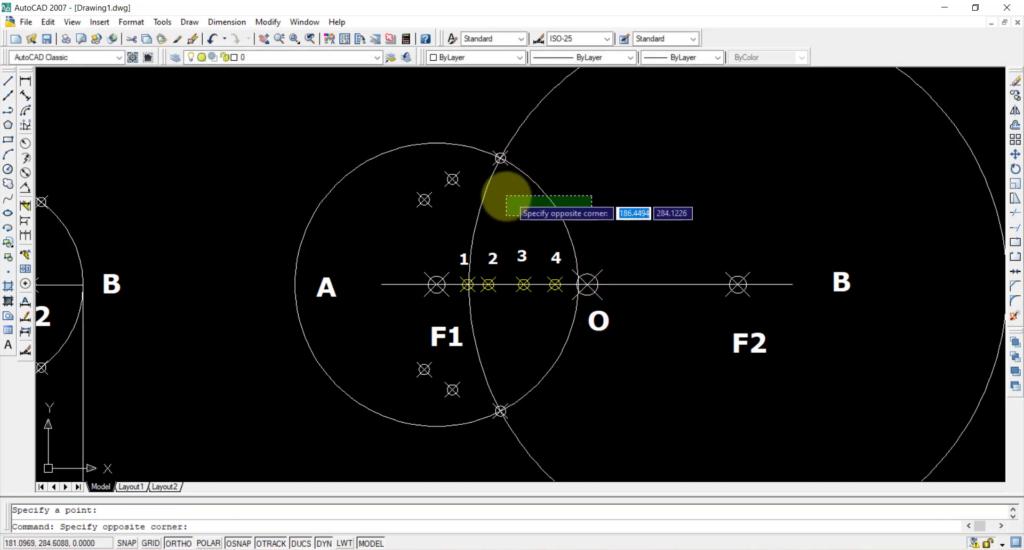
click(473, 197)
key(Delete)
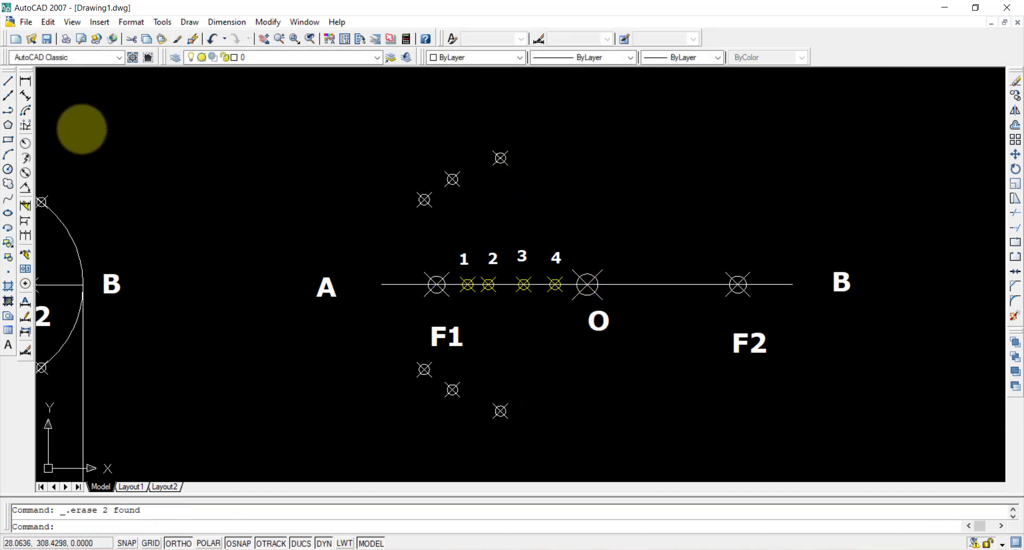
Draw two new circles centred at A and B, both passing through point 4
click(8, 170)
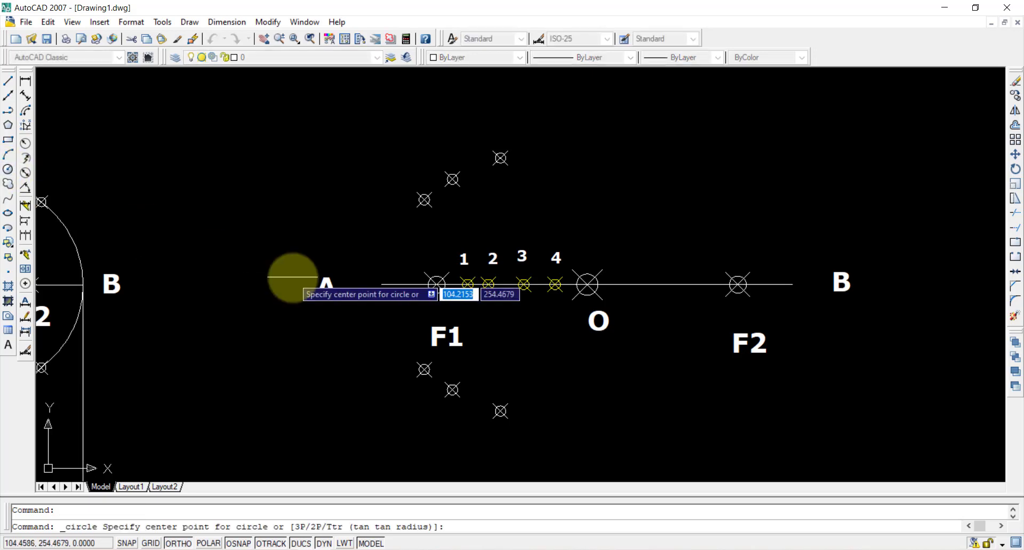
click(381, 284)
click(555, 284)
key(Return)
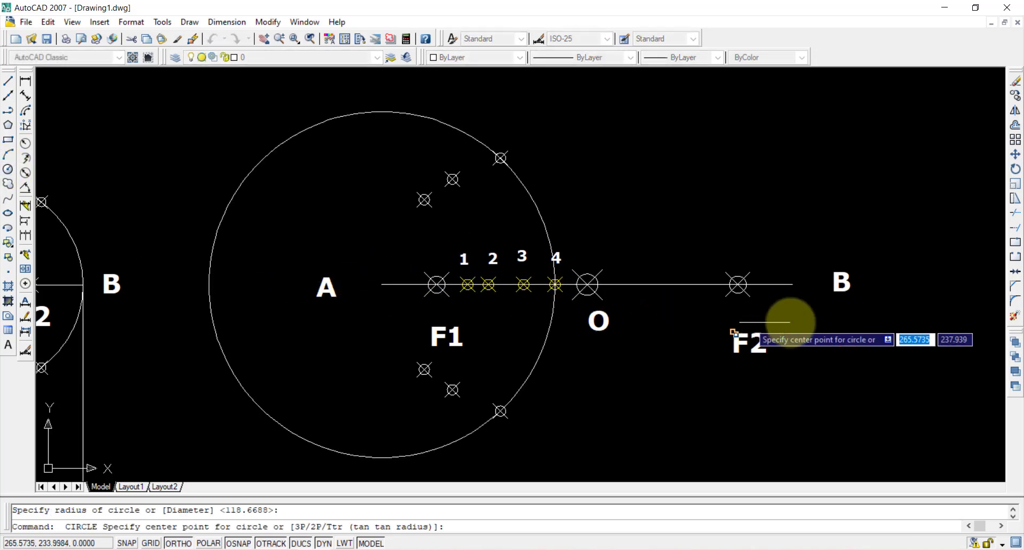
click(793, 284)
click(555, 284)
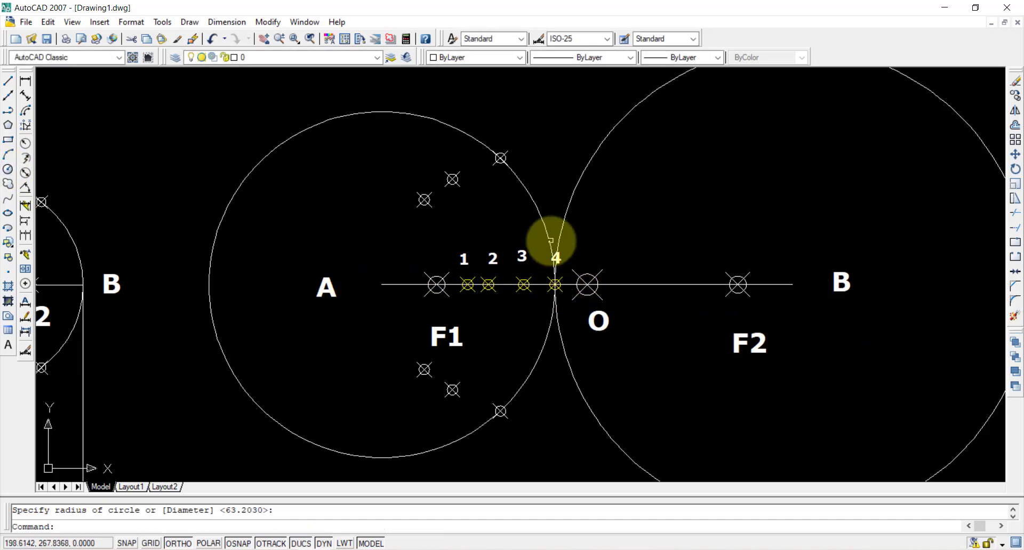
Move the circle centred at A so that its centre lies on F1
click(382, 284)
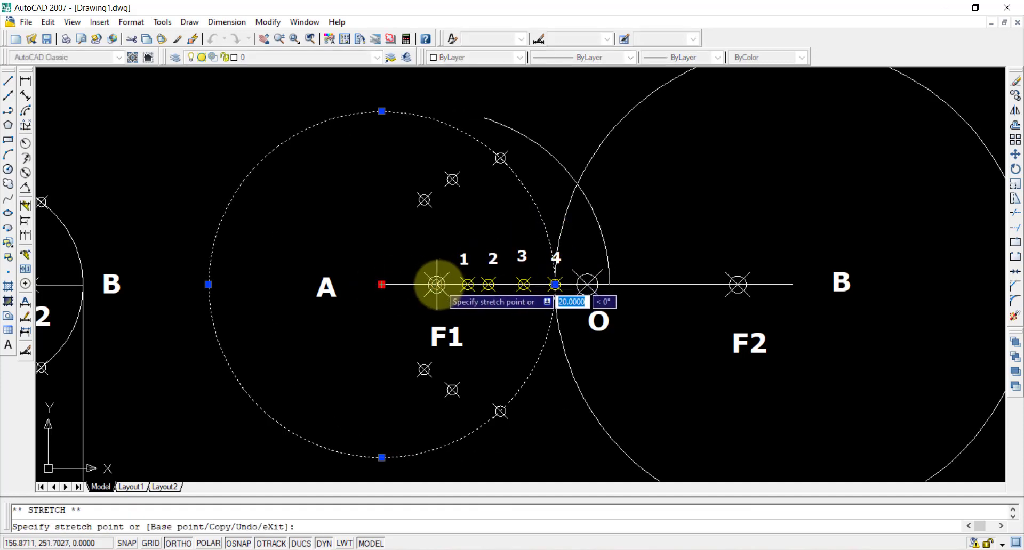
click(436, 284)
Try to move the centre of the circle at B to F2 with several objects selected, and undo the grip edit
click(617, 162)
click(586, 141)
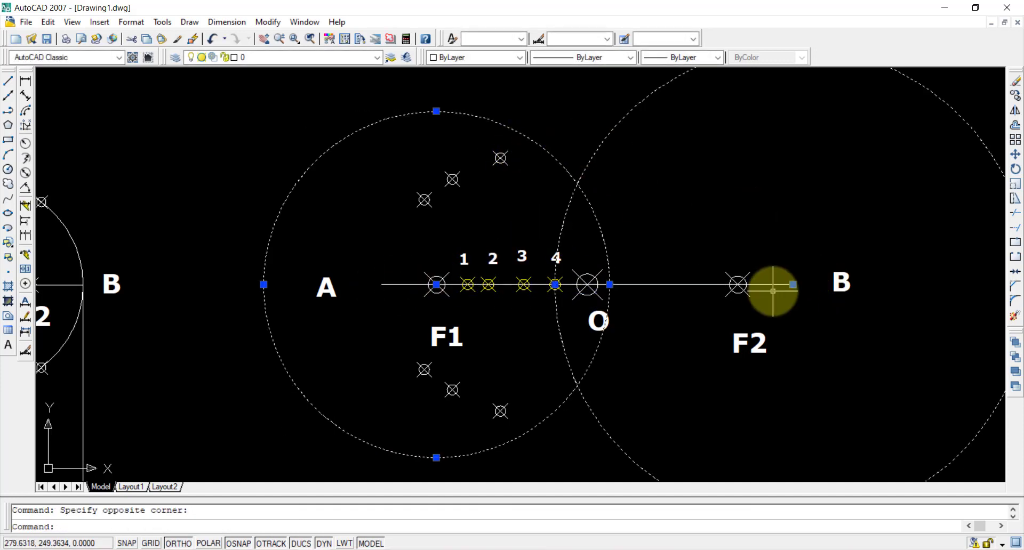
click(793, 285)
click(779, 251)
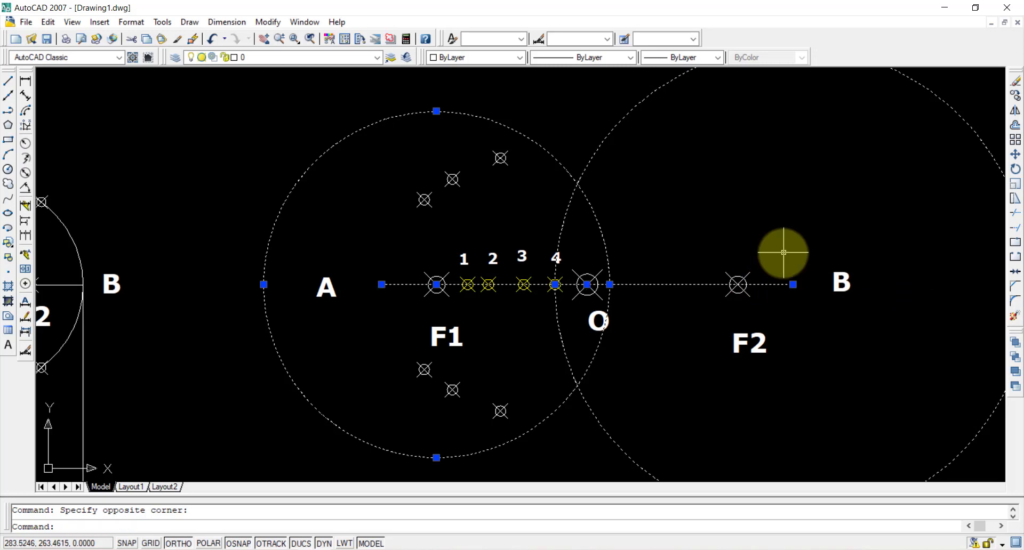
click(792, 284)
click(738, 284)
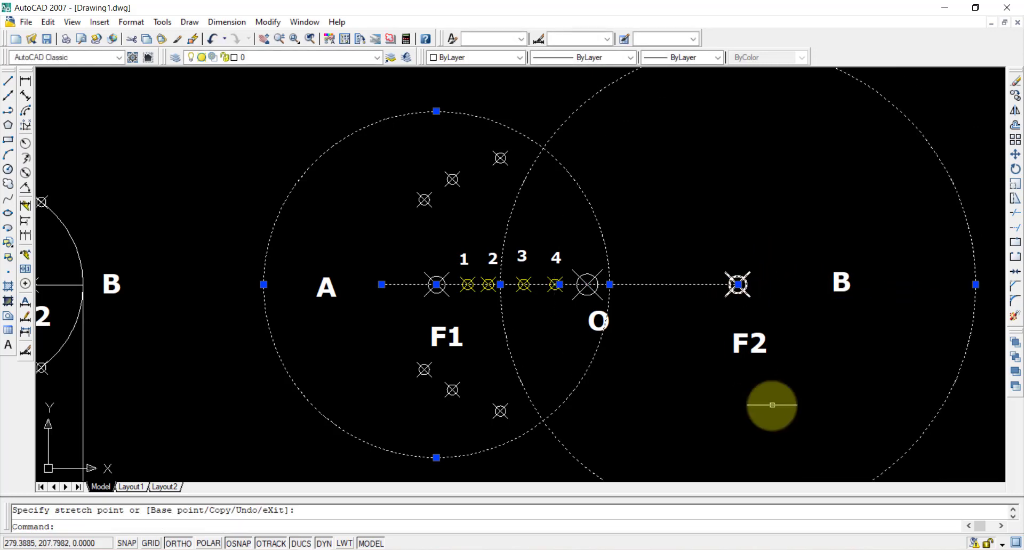
key(ctrl+z)
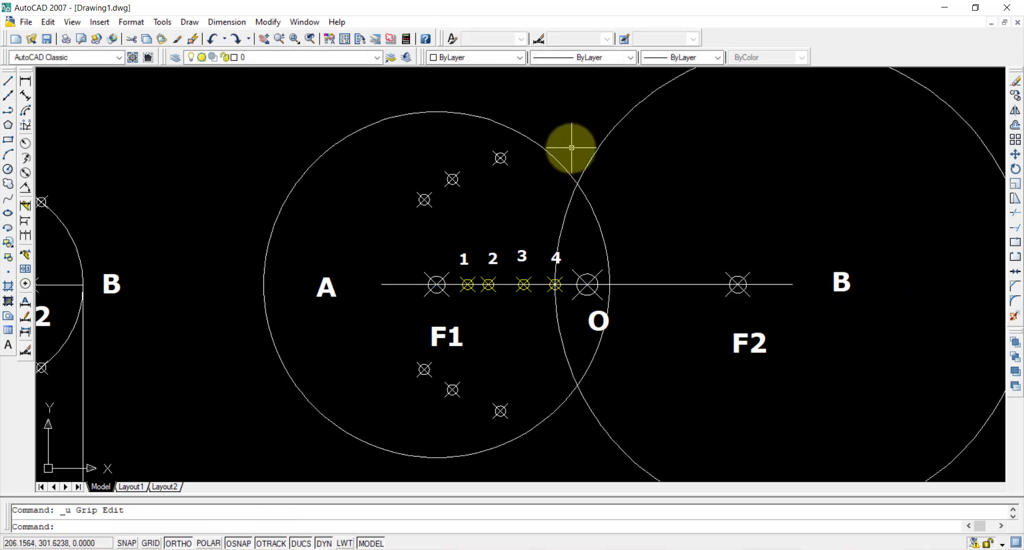
Select only the circle centred at B and move its centre to F2
click(591, 160)
click(591, 157)
click(588, 158)
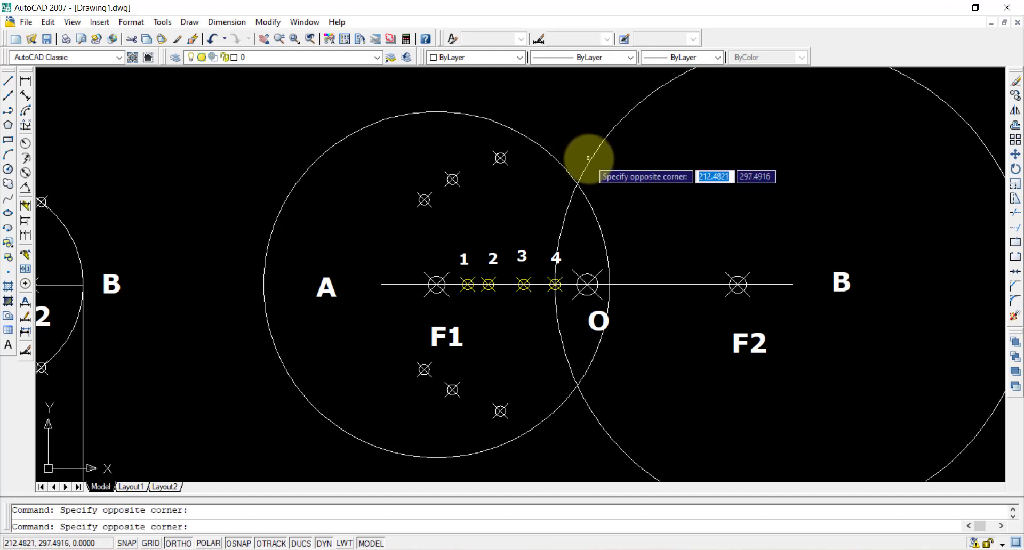
click(591, 164)
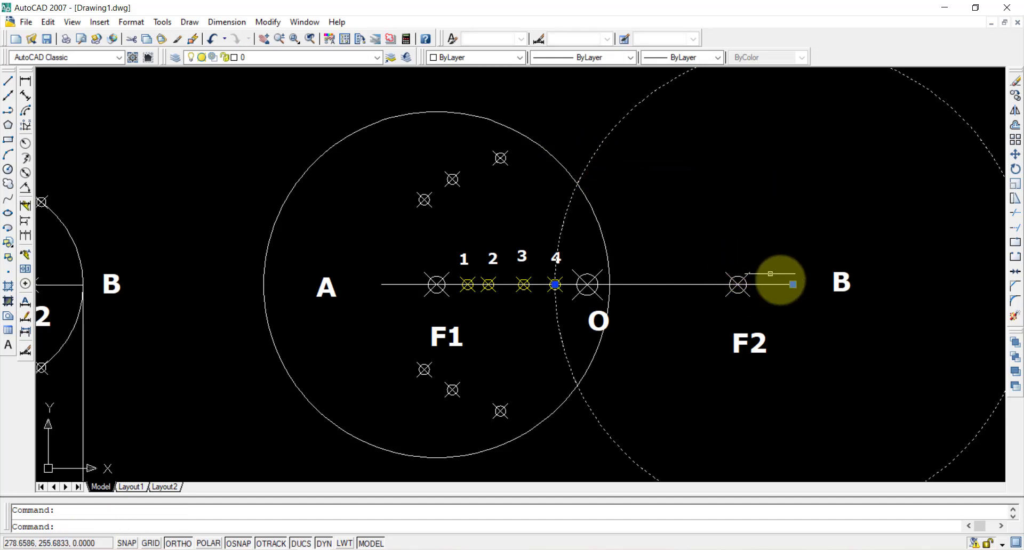
click(792, 284)
click(737, 284)
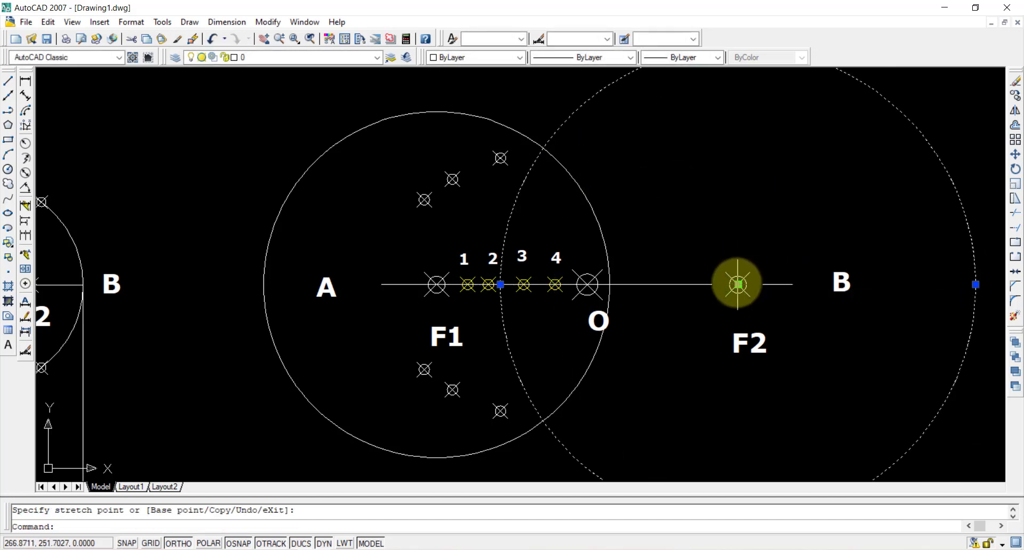
Place points at the upper and lower intersections of the circles centred at F1 and F2
key(Return)
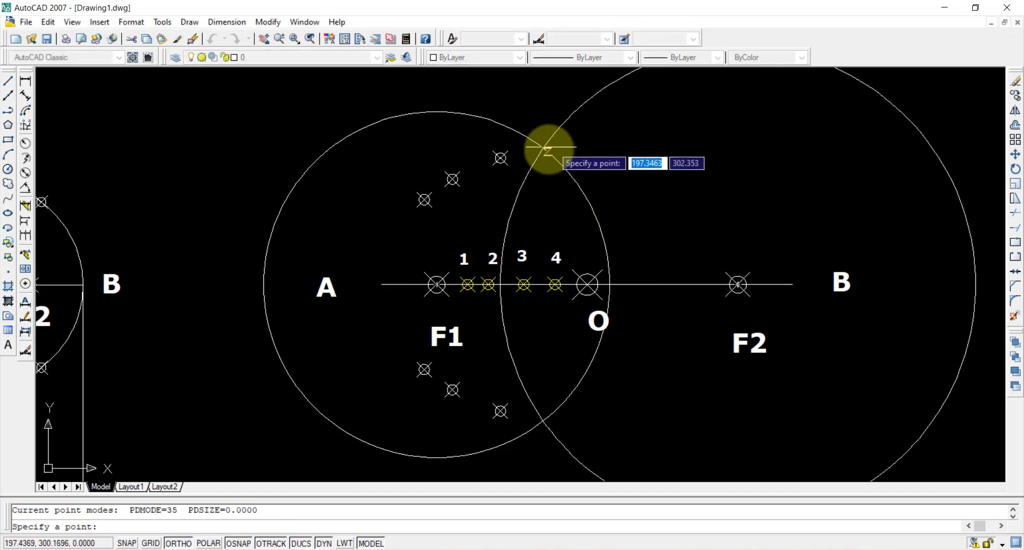
click(543, 150)
key(Return)
click(542, 421)
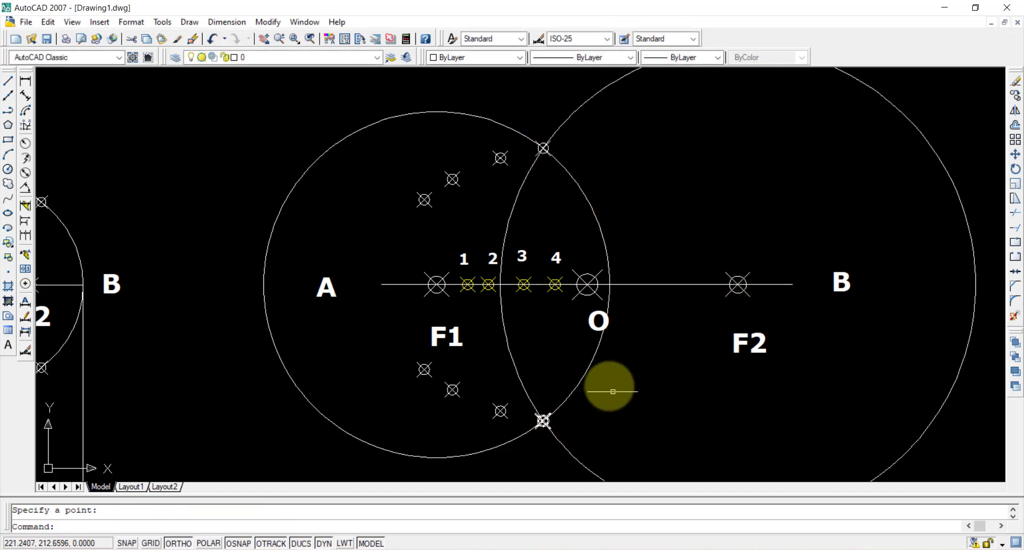
Erase the two point 4 construction circles centred at F1 and F2
click(603, 378)
click(513, 378)
key(Delete)
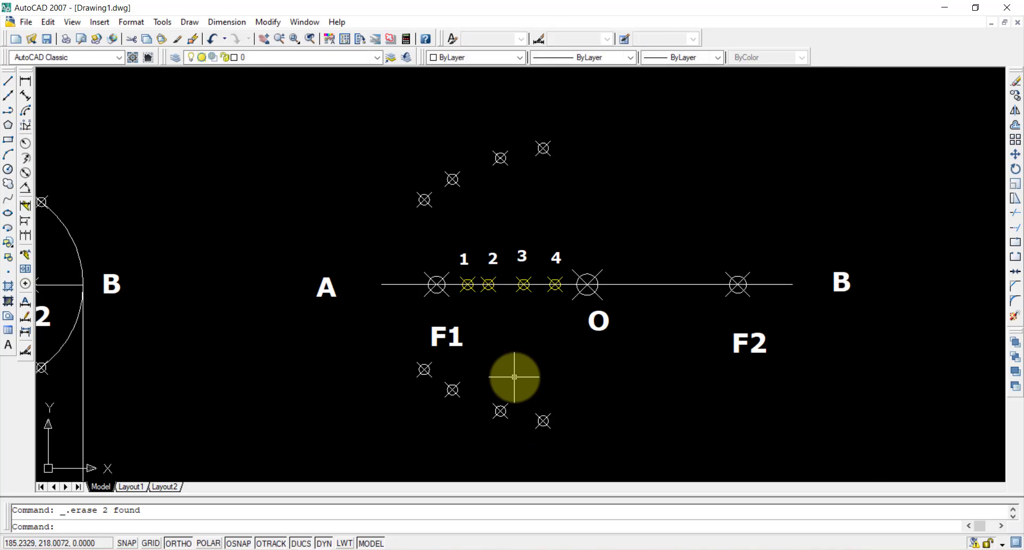
Mirror the eight intersection points about the vertical line through O, keeping the source points
click(372, 96)
click(749, 249)
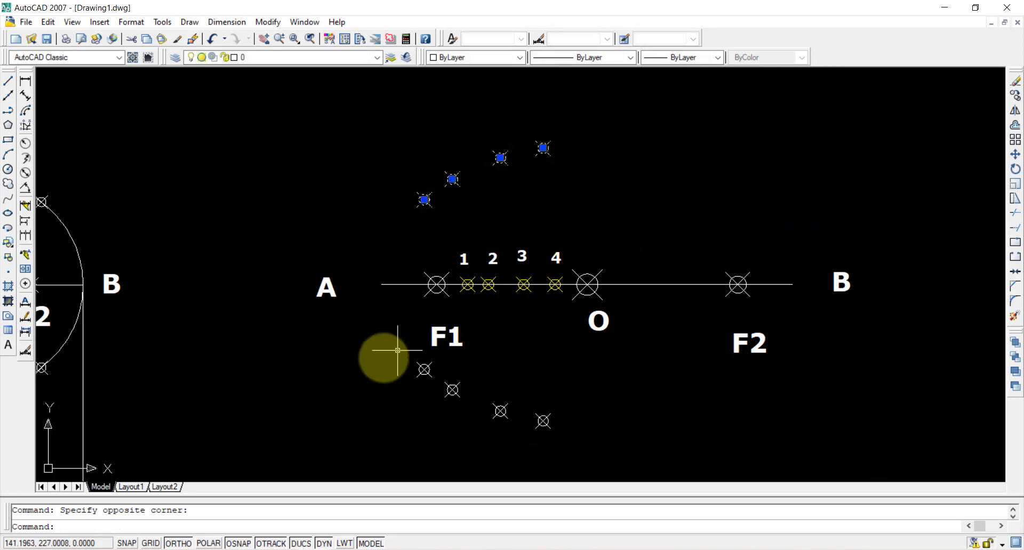
click(396, 347)
click(585, 454)
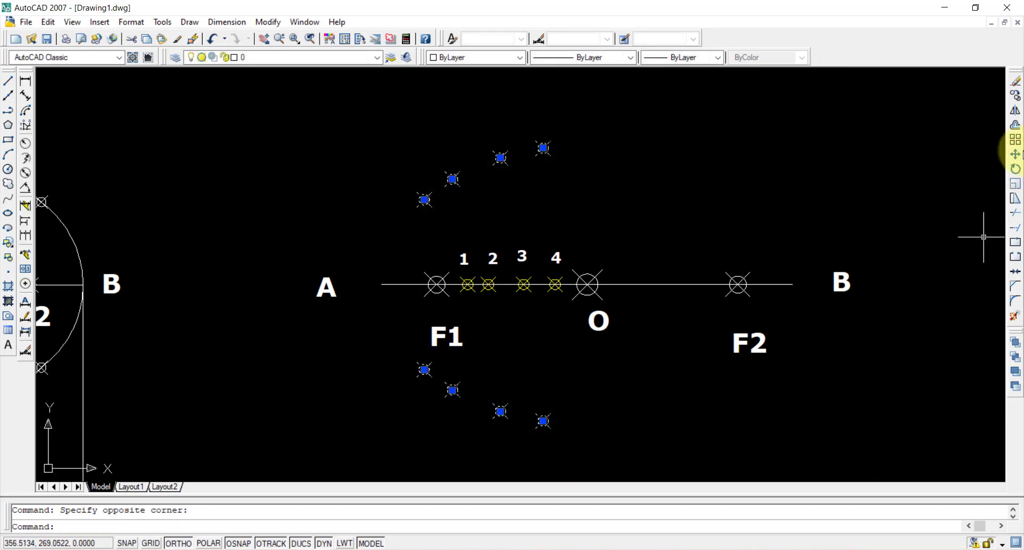
click(1015, 111)
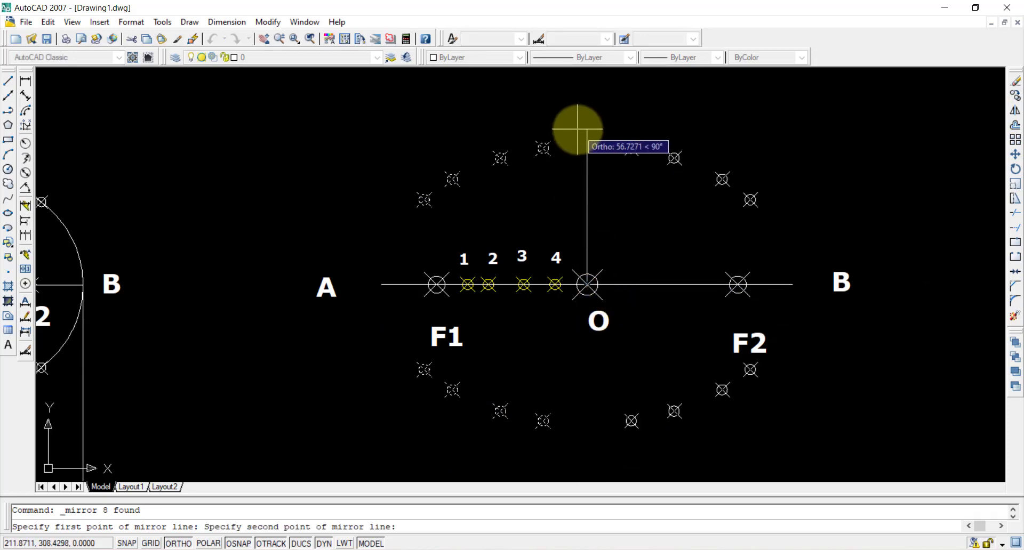
click(615, 420)
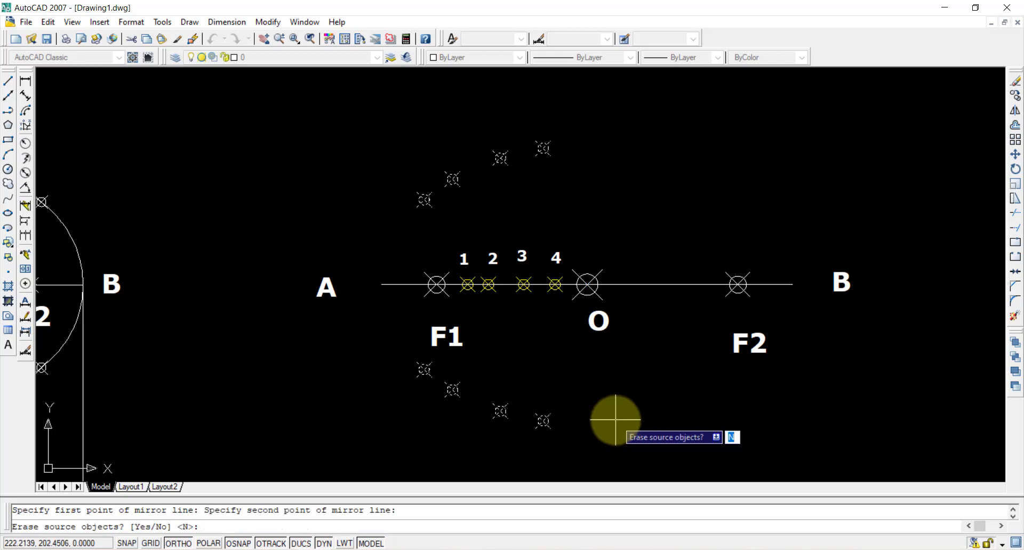
key(Return)
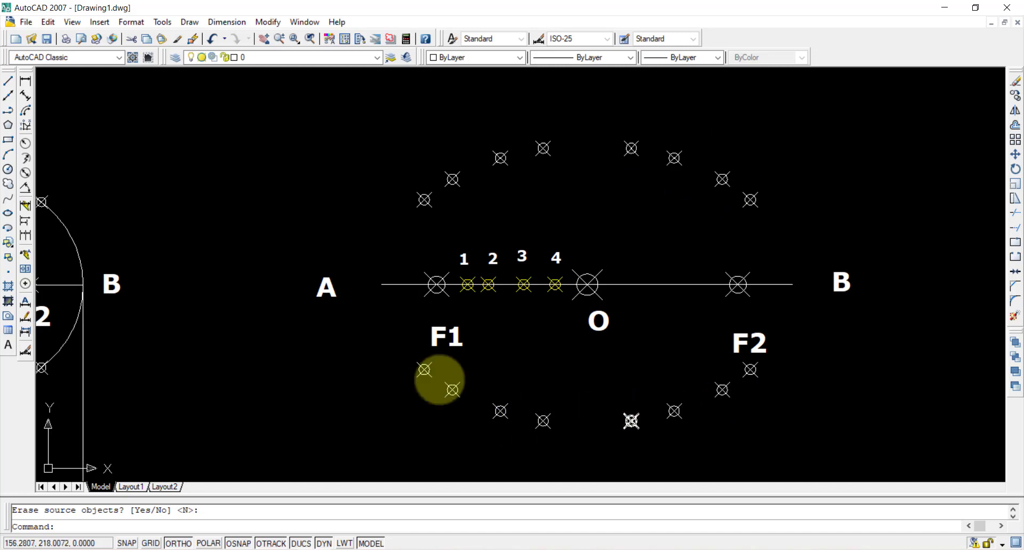
Start a polyline at A and run it through all the upper intersection points to B
click(7, 113)
click(382, 284)
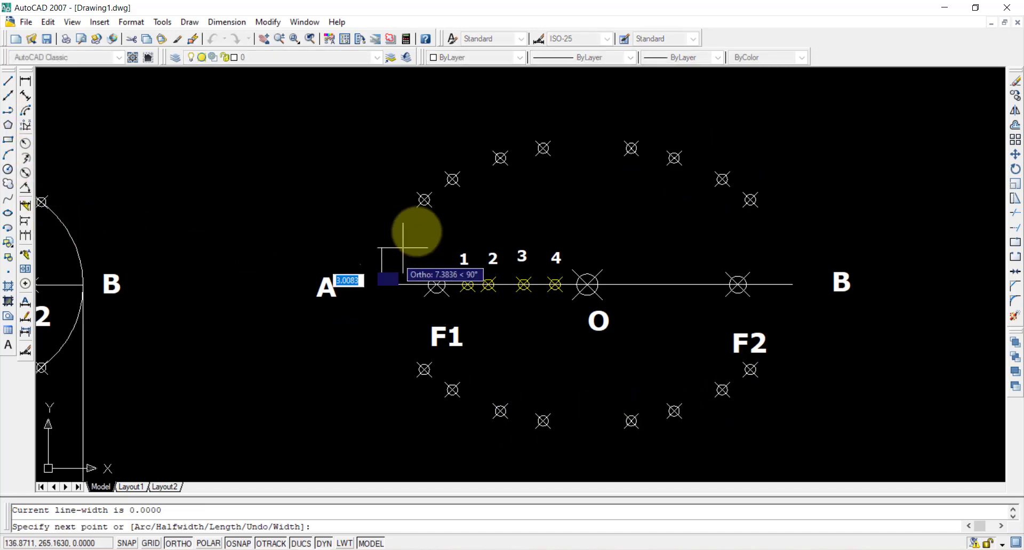
click(424, 200)
click(452, 179)
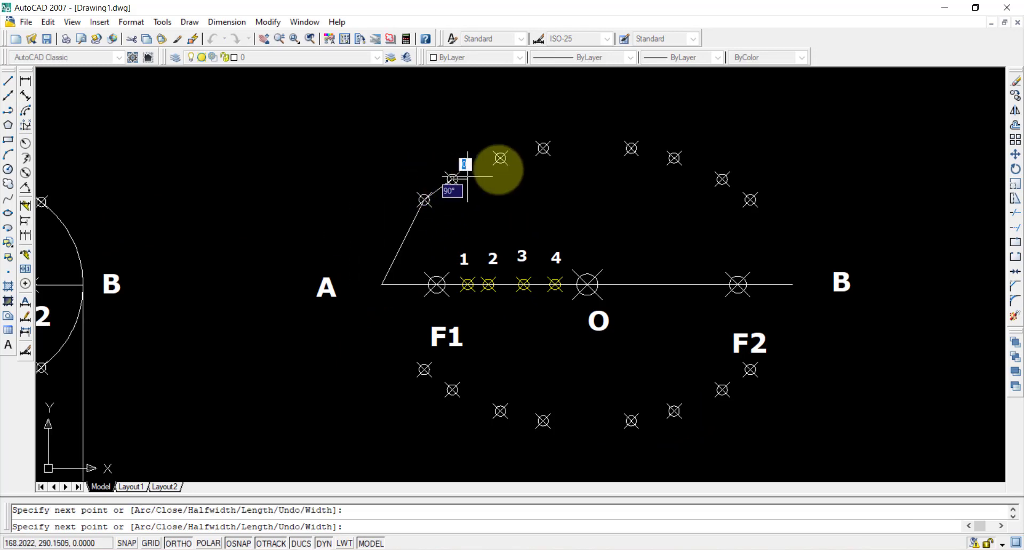
click(500, 157)
click(542, 149)
click(631, 149)
click(674, 158)
click(722, 180)
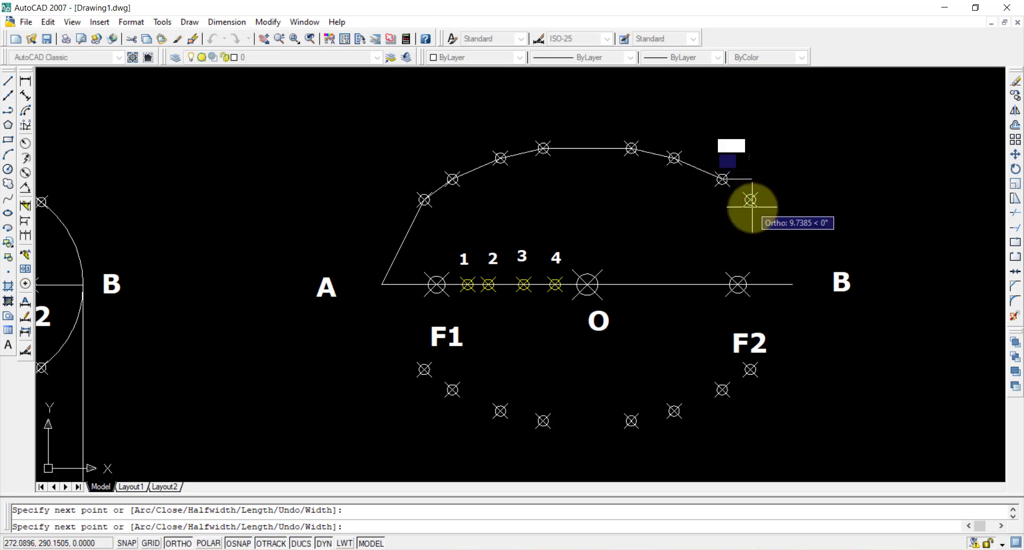
click(750, 200)
click(792, 285)
Continue the polyline from B through all the lower intersection points and close it at A
click(750, 369)
click(722, 390)
click(674, 411)
click(631, 421)
click(543, 421)
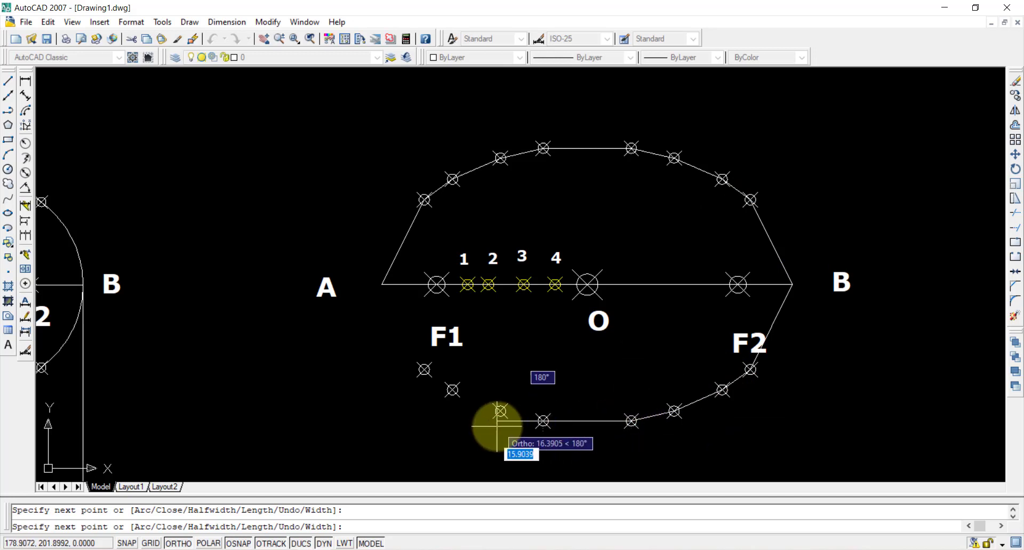
click(500, 411)
click(452, 390)
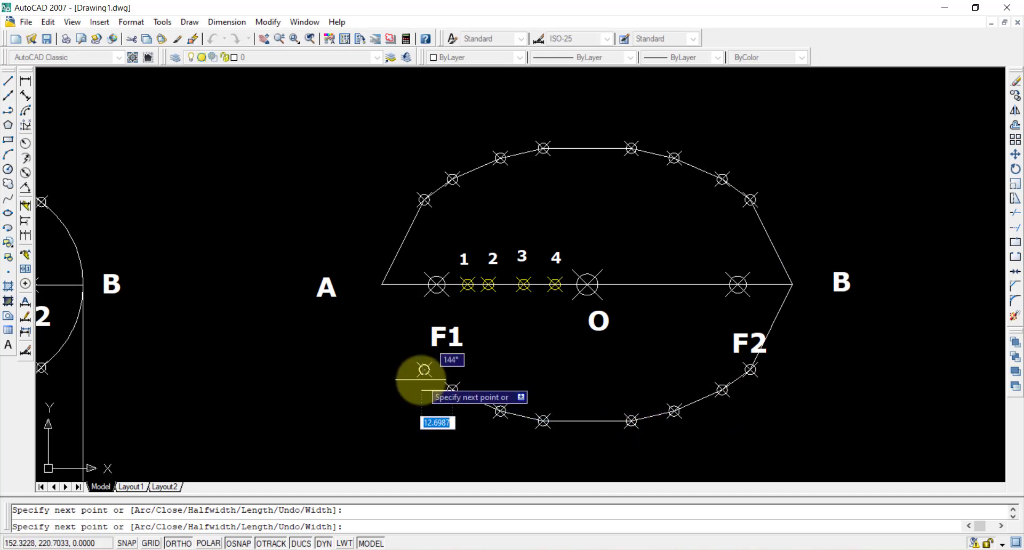
click(424, 369)
text(C)
key(Return)
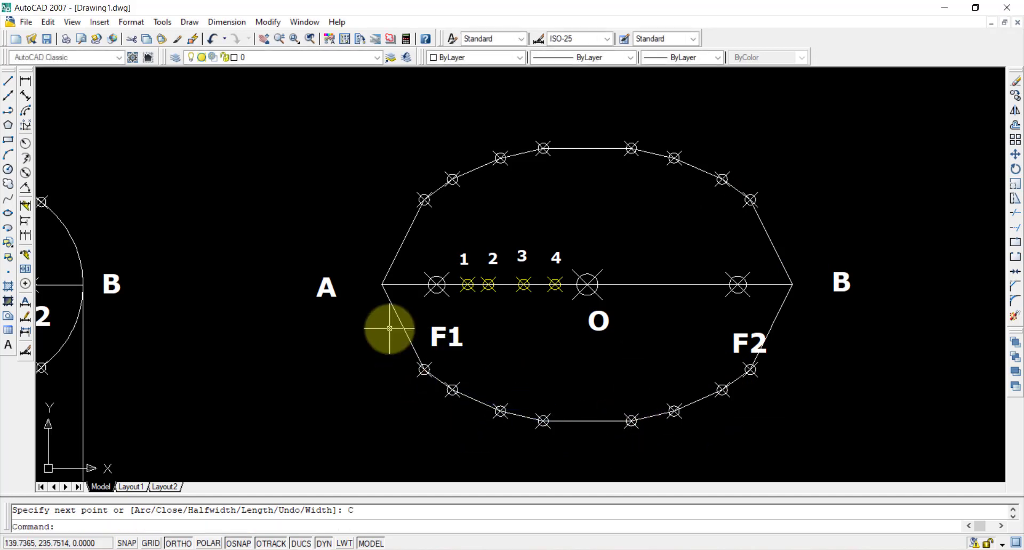
Smooth the closed polyline into an ellipse with the polyline edit Fit option
text(PE)
key(Return)
click(397, 244)
click(383, 240)
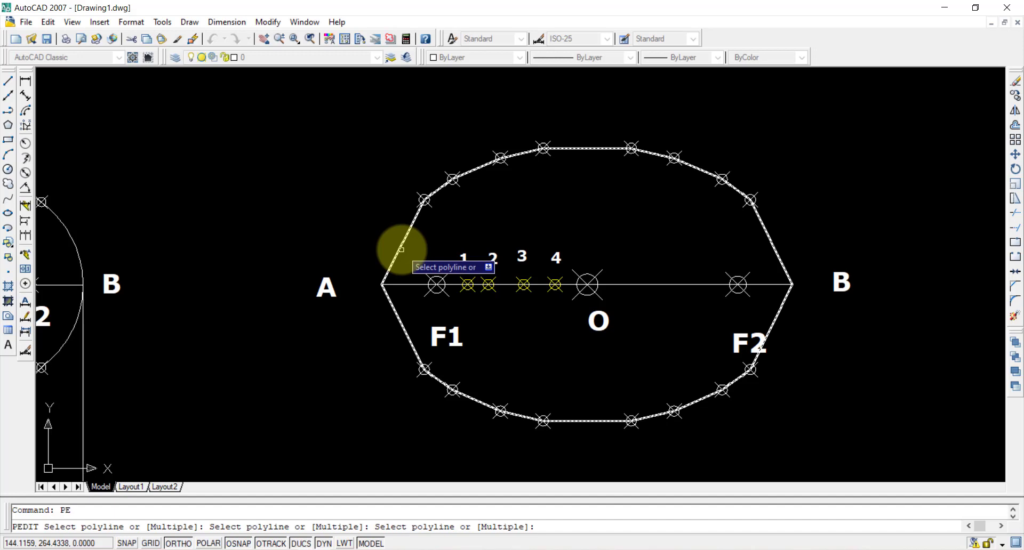
click(401, 249)
key(Down)
click(438, 338)
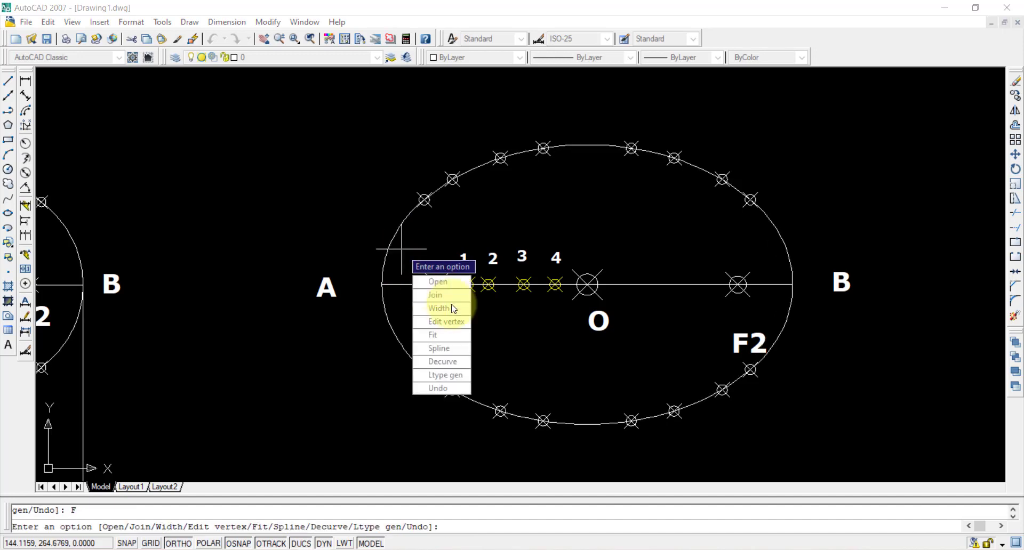
key(Escape)
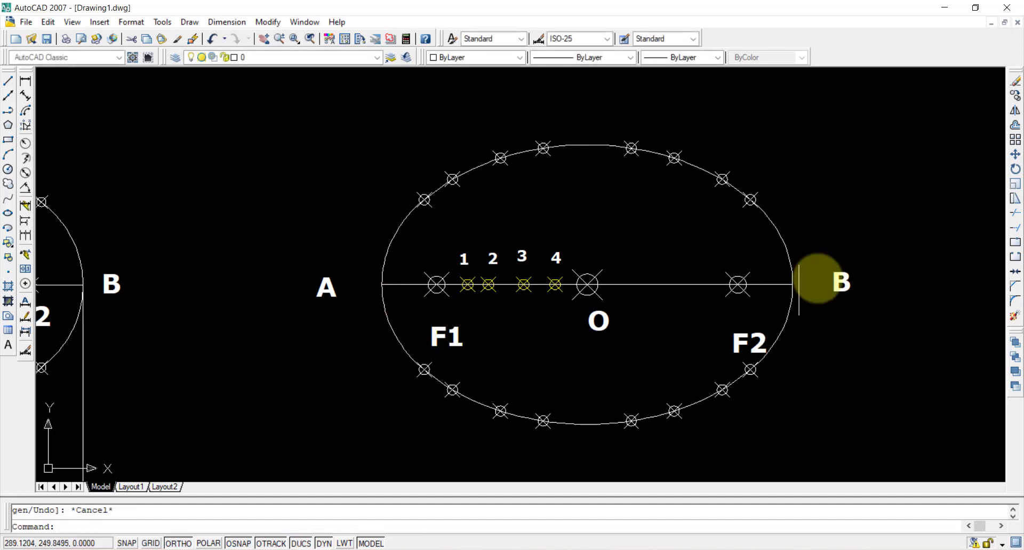
Draw a vertical line beside the ellipse, longer than its height, and move it by its midpoint to O
click(8, 83)
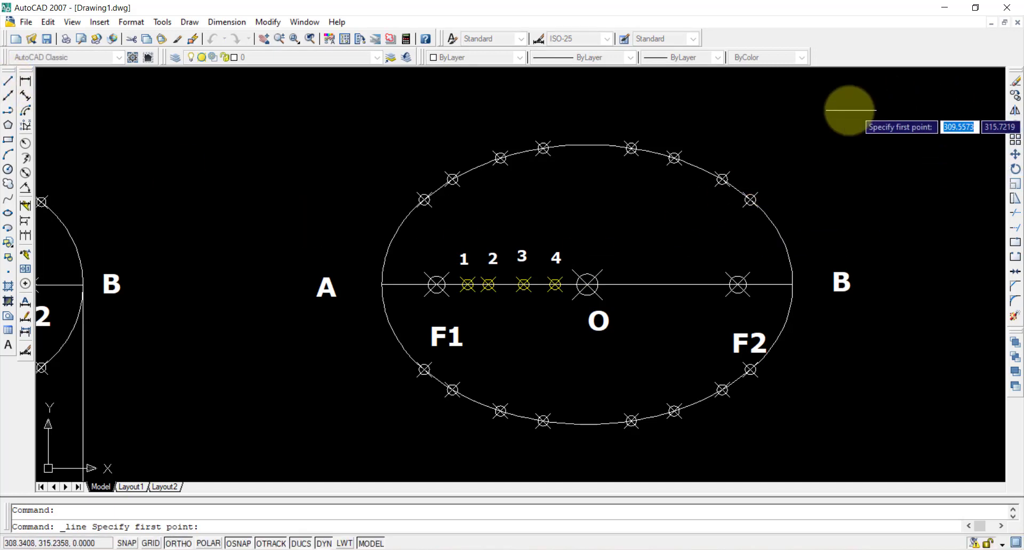
click(911, 101)
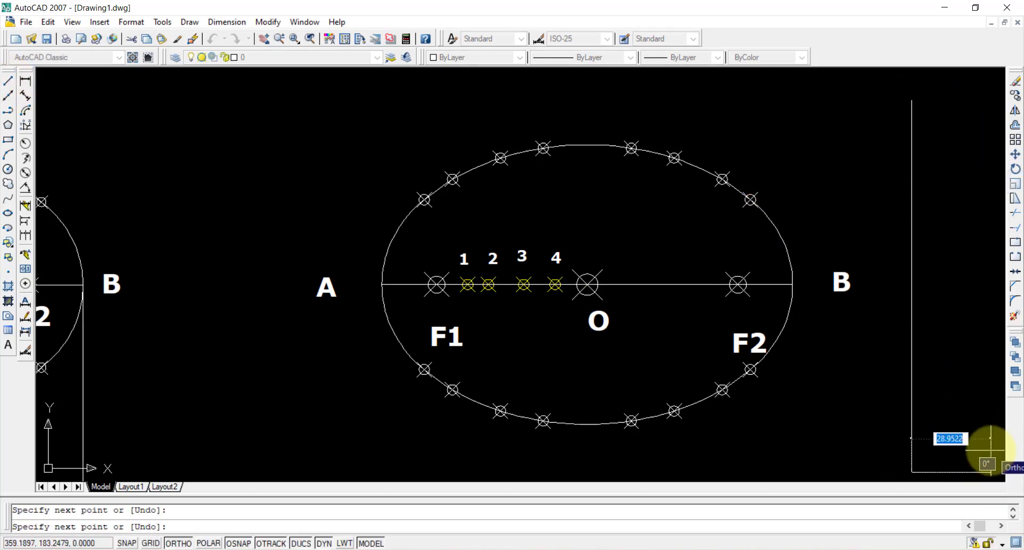
key(Escape)
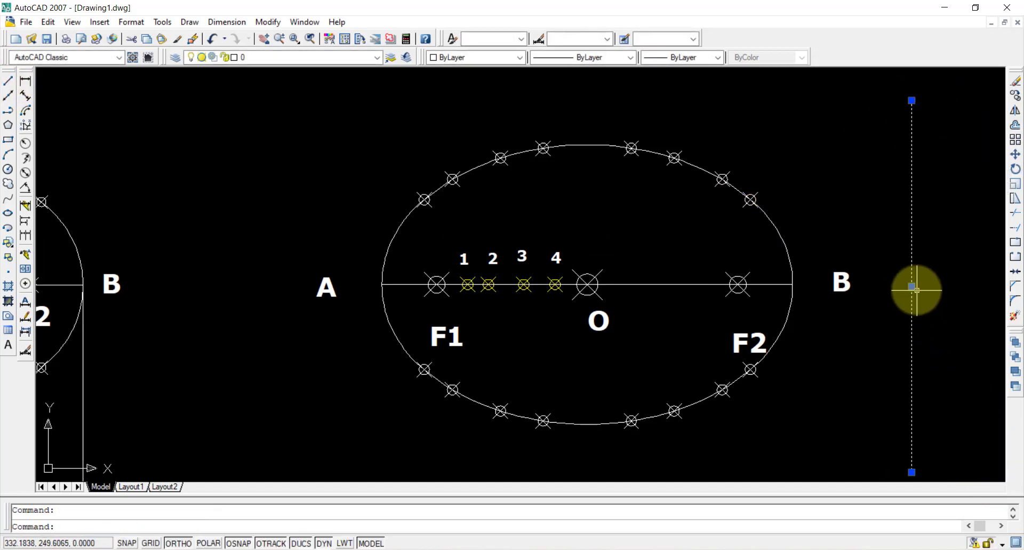
click(912, 287)
click(587, 284)
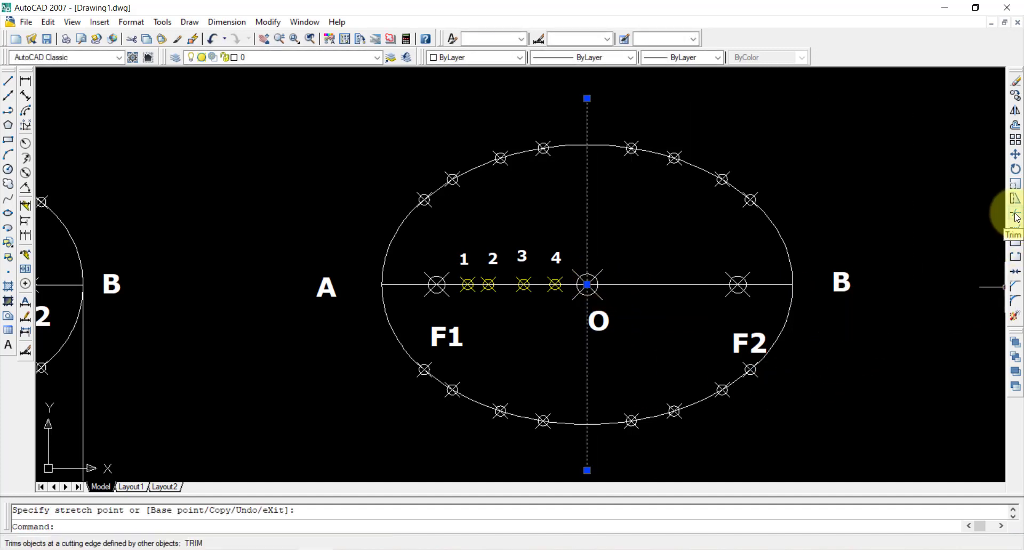
Trim the vertical line's ends that extend above and below the ellipse
click(851, 427)
click(339, 121)
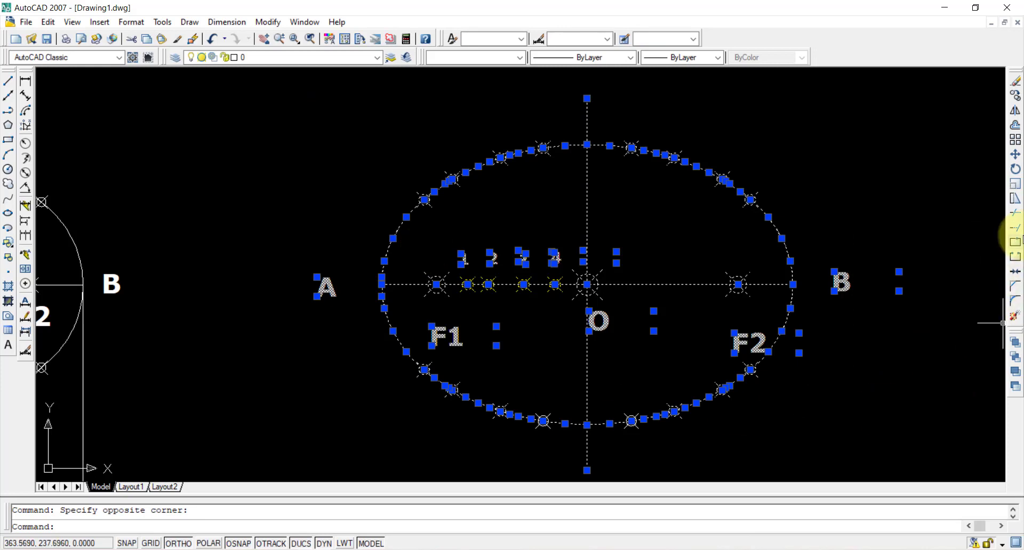
click(1015, 214)
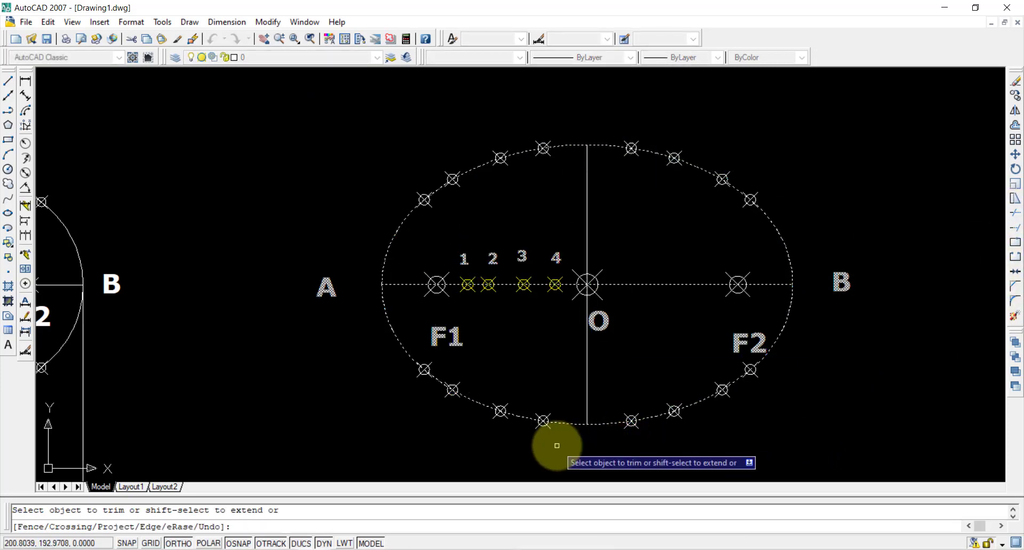
key(Escape)
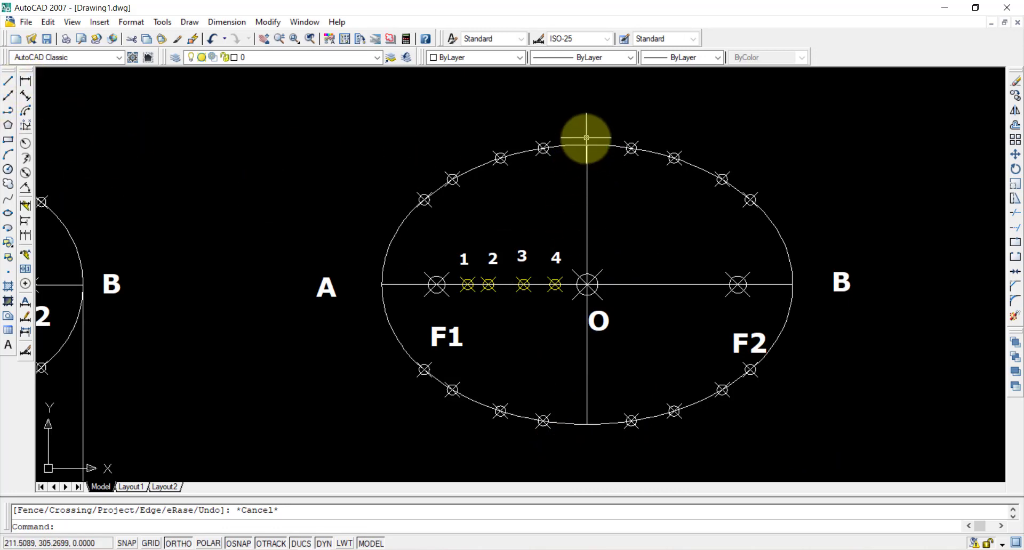
Add a linear dimension for the ellipse's vertical minor axis, placed beyond B
click(29, 82)
click(587, 144)
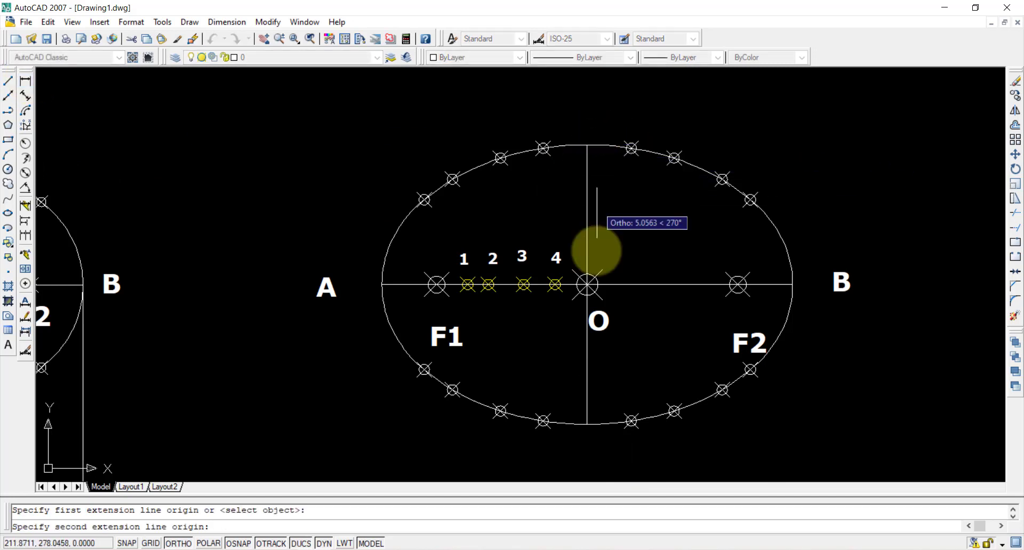
click(587, 425)
click(911, 426)
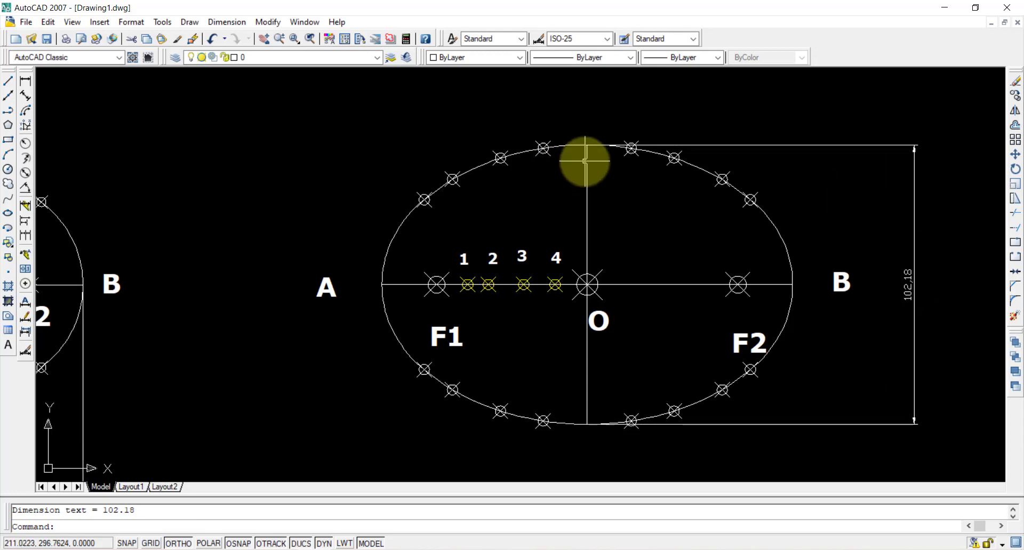
scroll(583, 147, up, 5)
scroll(594, 115, down, 5)
scroll(635, 256, up, 2)
scroll(784, 338, down, 4)
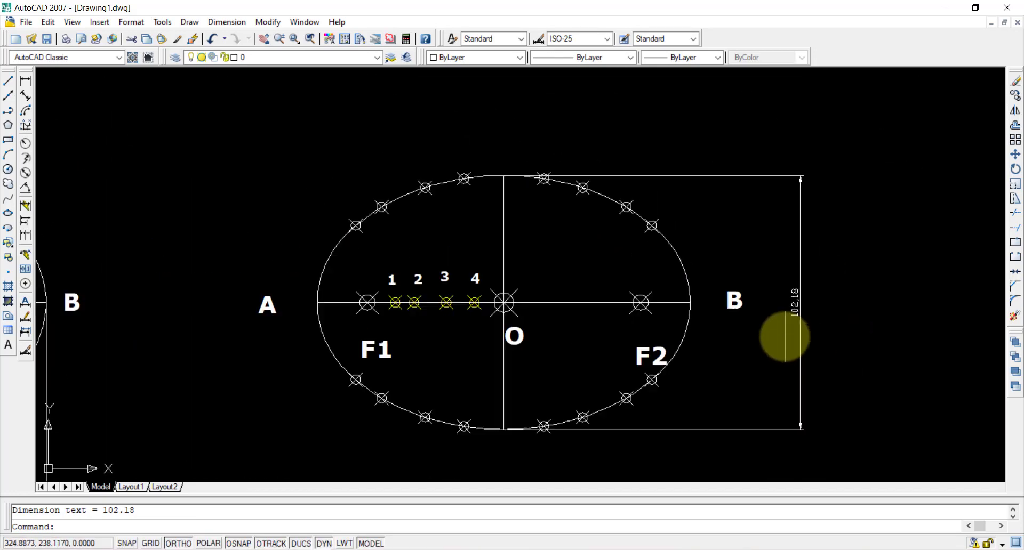
Add a linear dimension for the right-hand ellipse's horizontal major axis from A to B, placed above the ellipse
scroll(783, 338, up, 2)
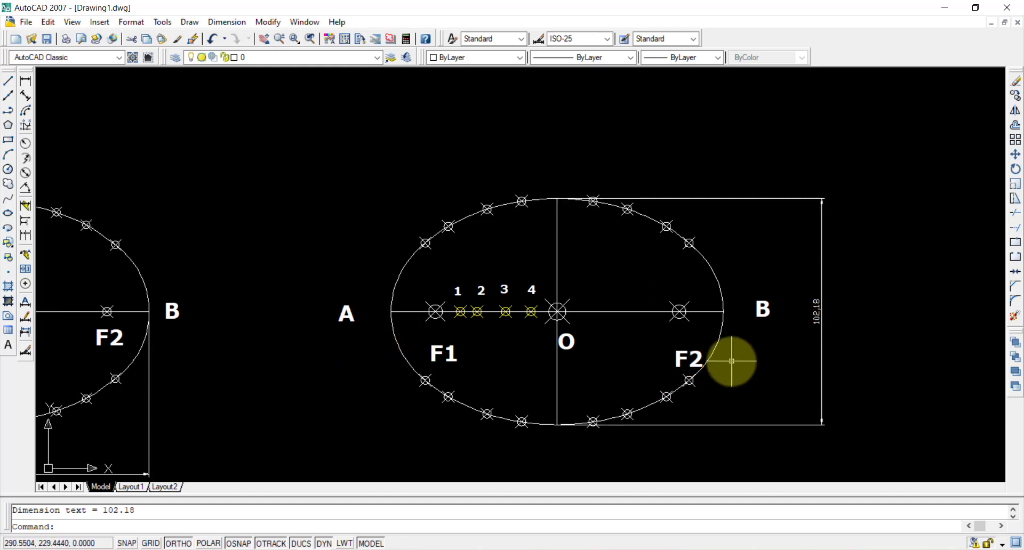
click(29, 83)
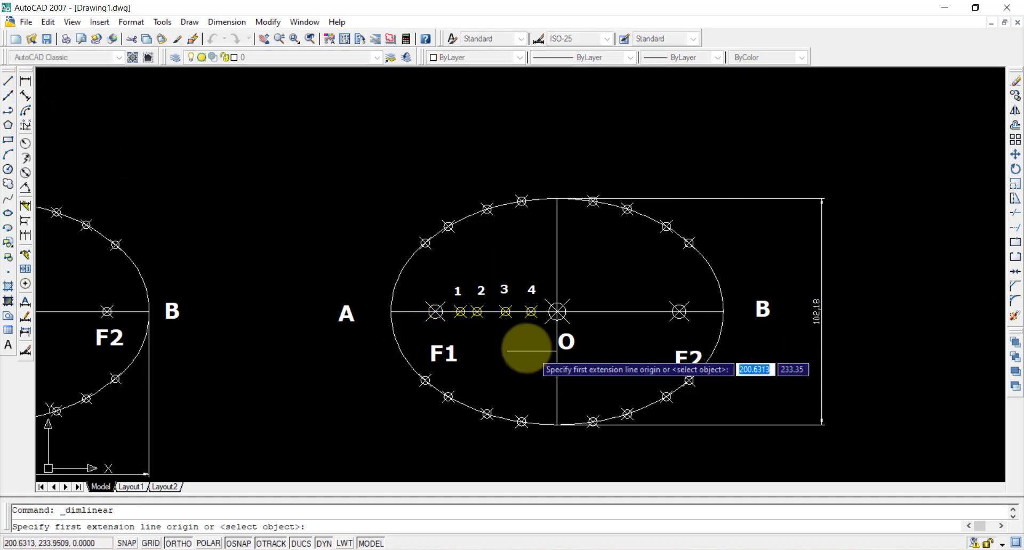
click(392, 311)
click(724, 311)
click(686, 139)
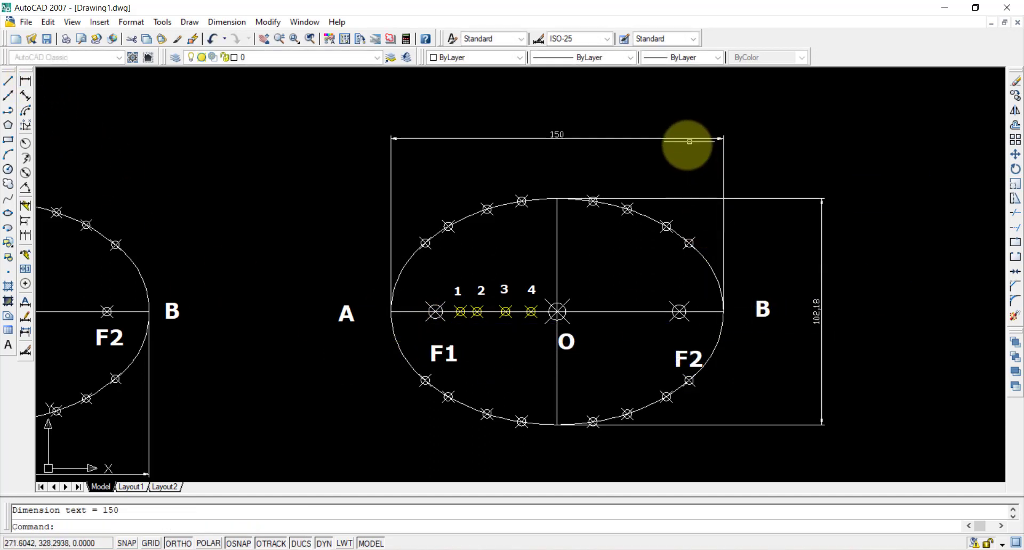
Add linear dimensions from A to F1 and from F2 to B on the right-hand ellipse, placed just above its major axis
click(24, 83)
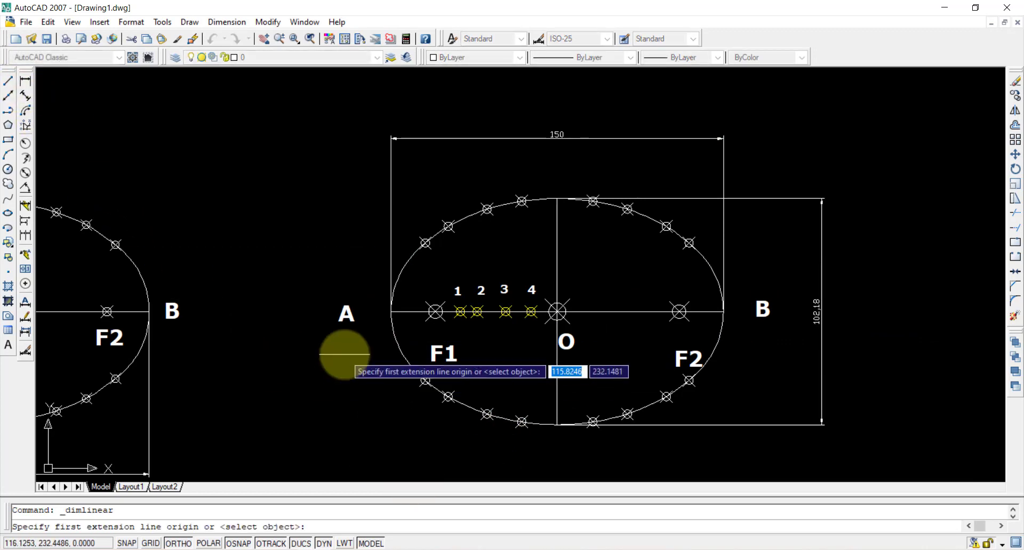
click(393, 311)
click(435, 311)
click(432, 289)
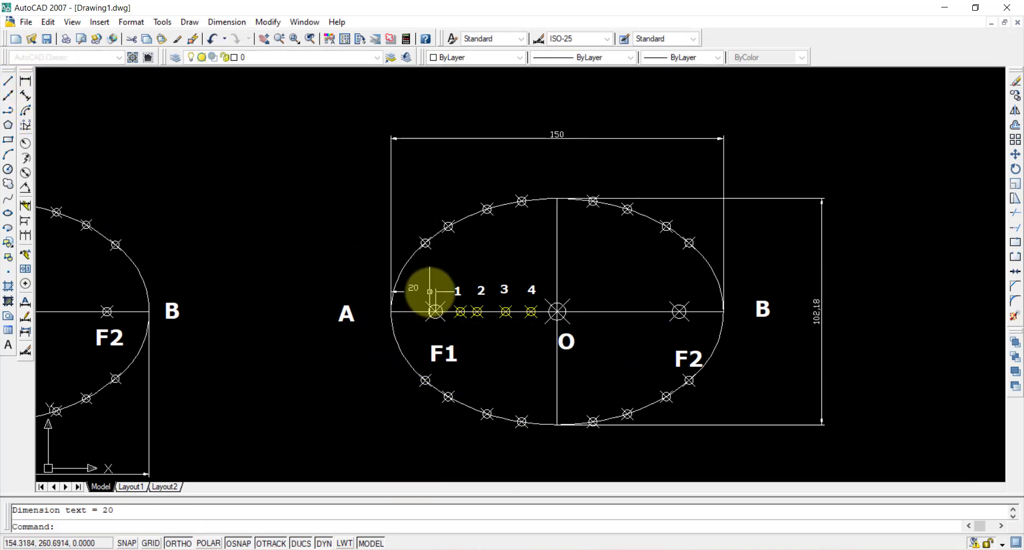
click(24, 83)
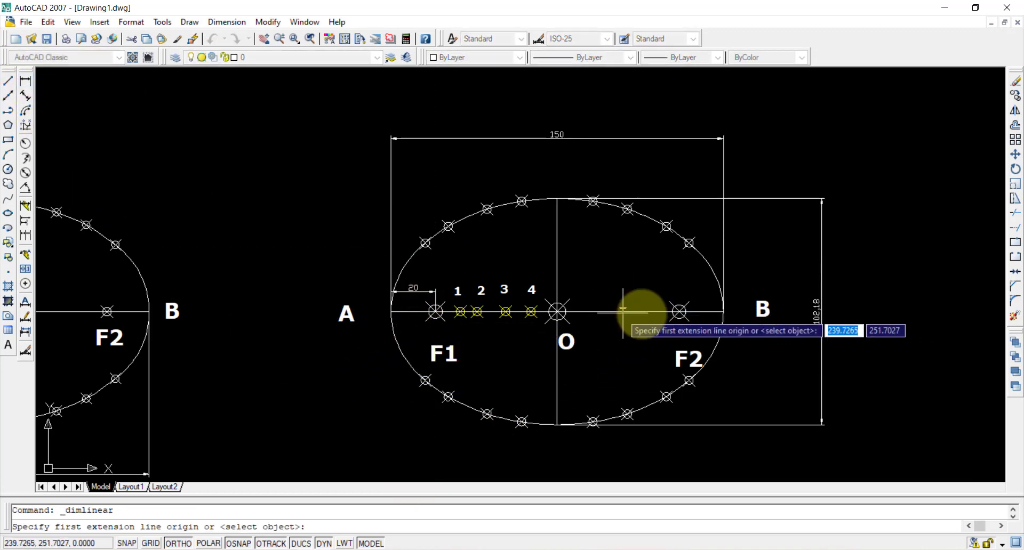
click(679, 311)
click(723, 311)
click(713, 275)
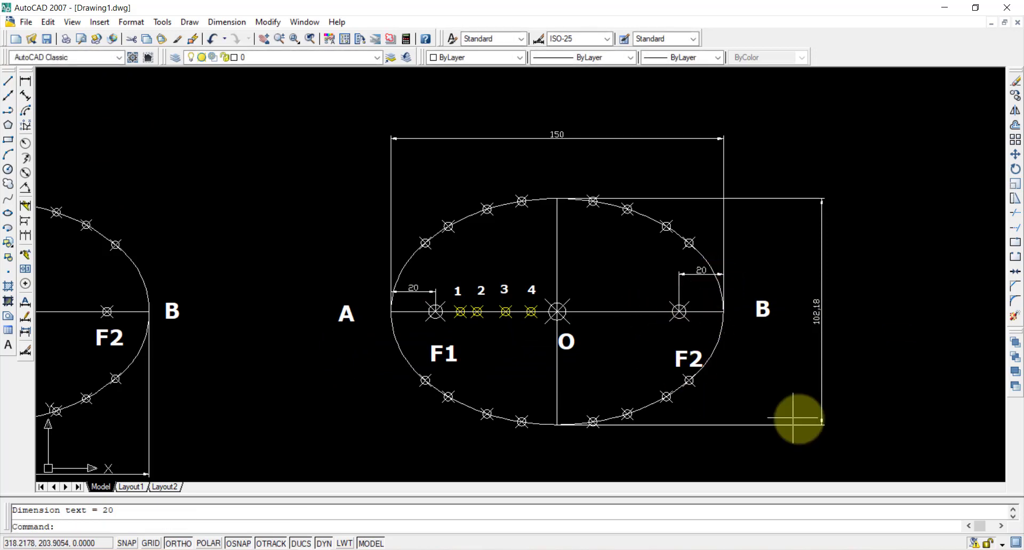
Dimension the distances from F2 to B and from A to F1 on the left-hand ellipse, just above its major axis
middle_drag(313, 402, 656, 357)
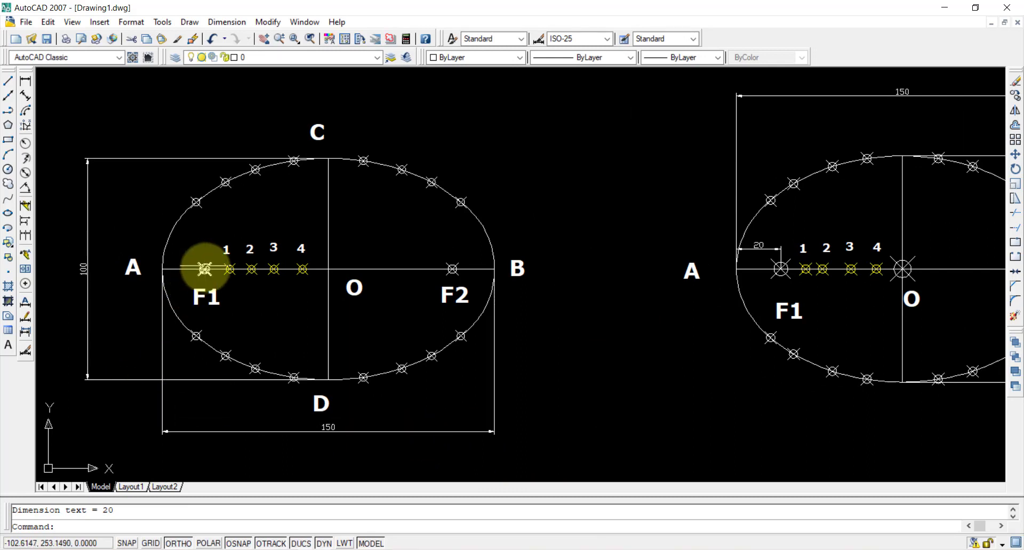
click(25, 79)
click(452, 269)
click(494, 269)
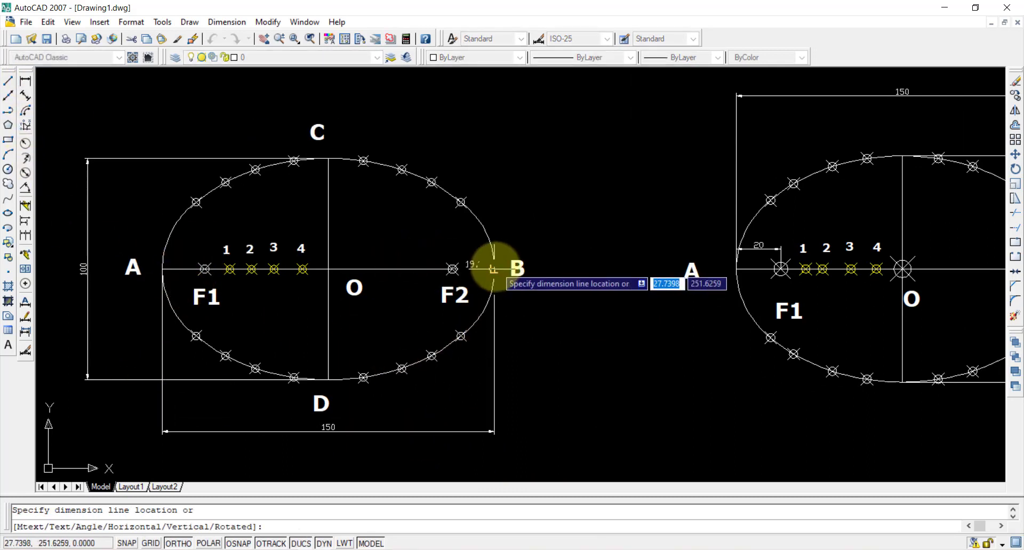
click(493, 241)
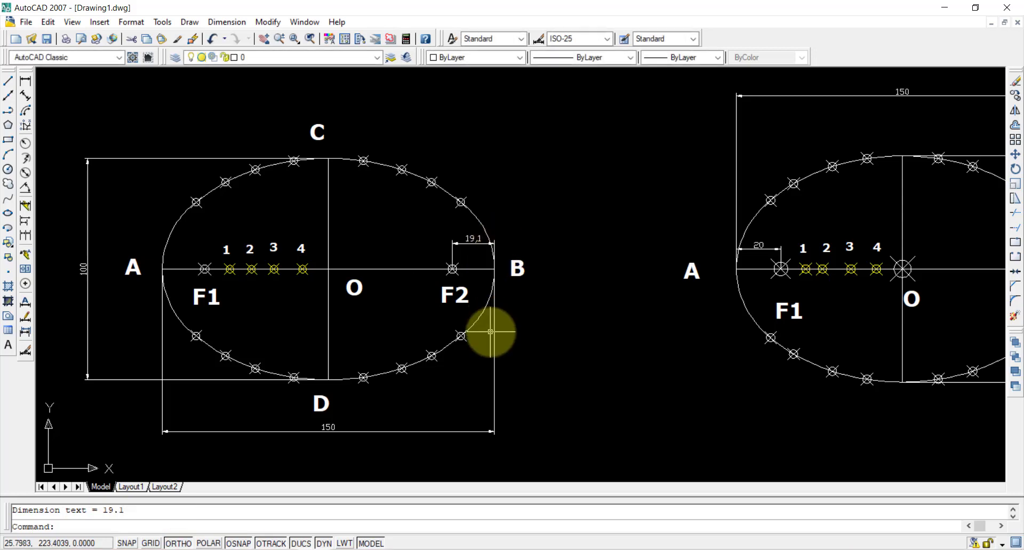
click(27, 87)
click(163, 269)
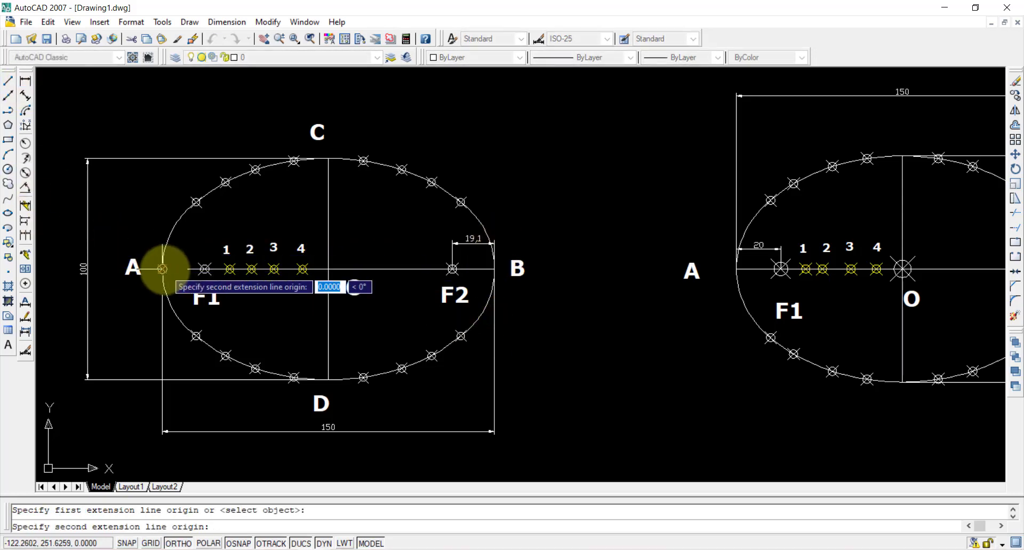
click(204, 269)
click(204, 242)
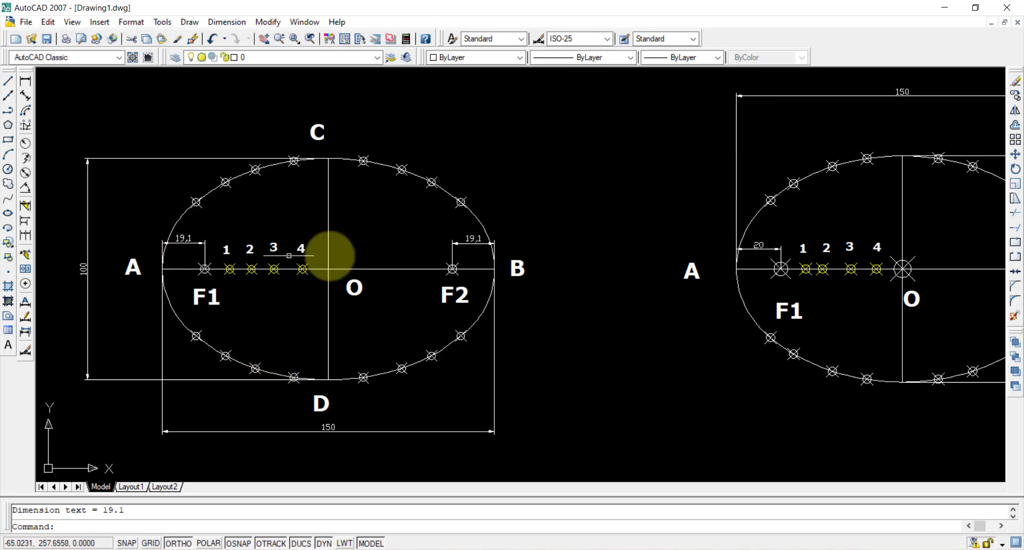
mouse_move(617, 340)
middle_down()
mouse_move(427, 324)
mouse_move(327, 337)
middle_up()
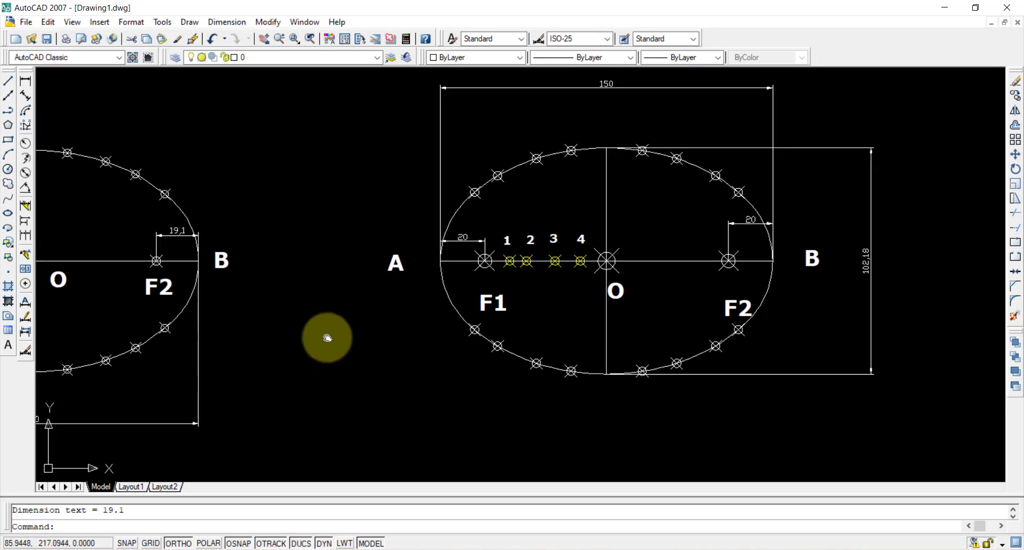
click(844, 230)
click(906, 299)
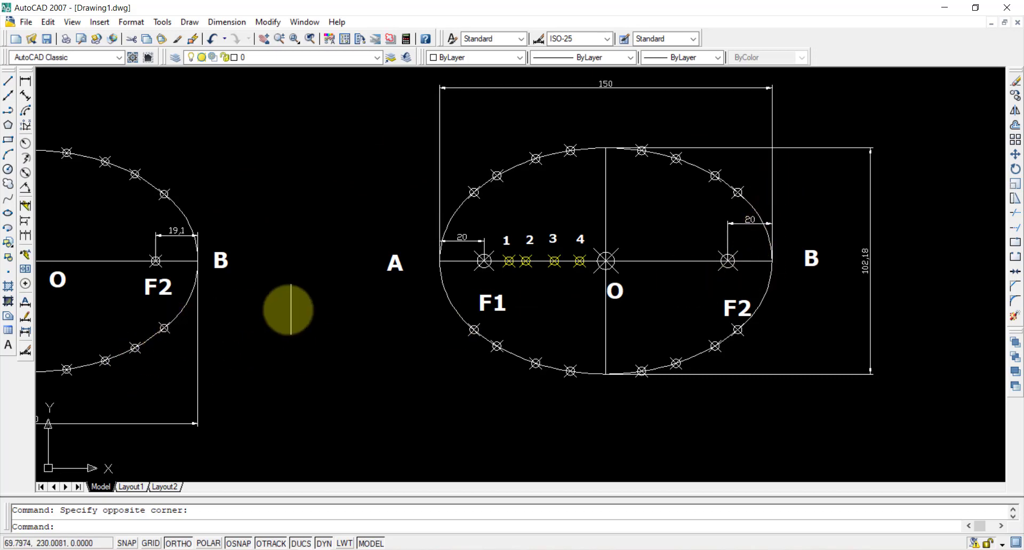
middle_drag(327, 313, 654, 313)
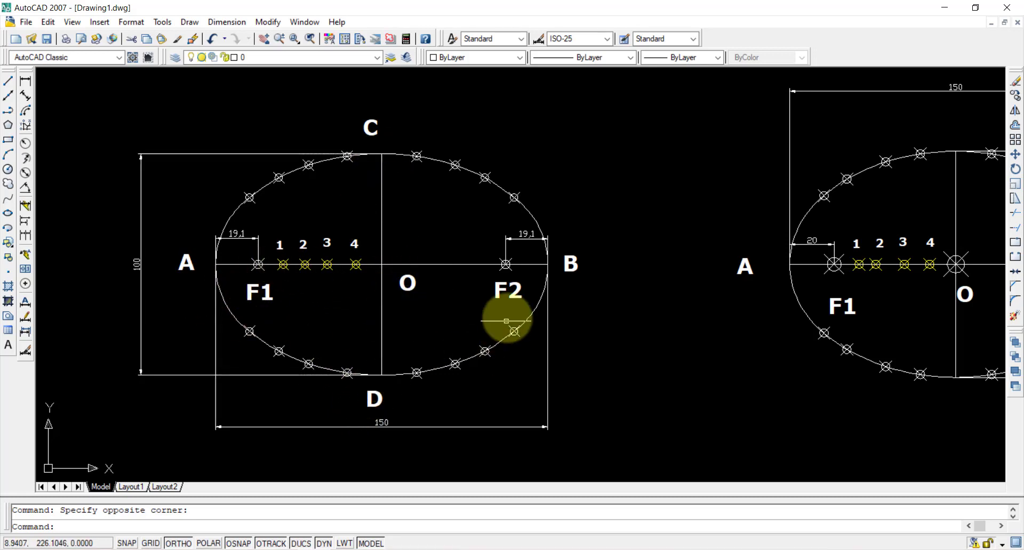
Move the F2 and F1 labels of the right-hand ellipse straight up, just below their focus points
mouse_move(741, 372)
middle_down()
mouse_move(519, 342)
mouse_move(355, 349)
middle_up()
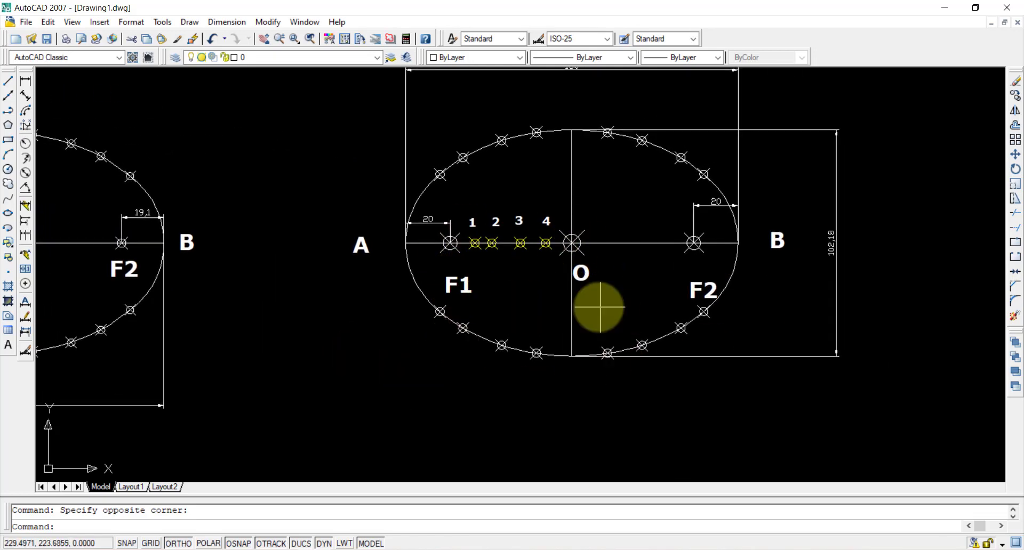
click(691, 283)
click(690, 260)
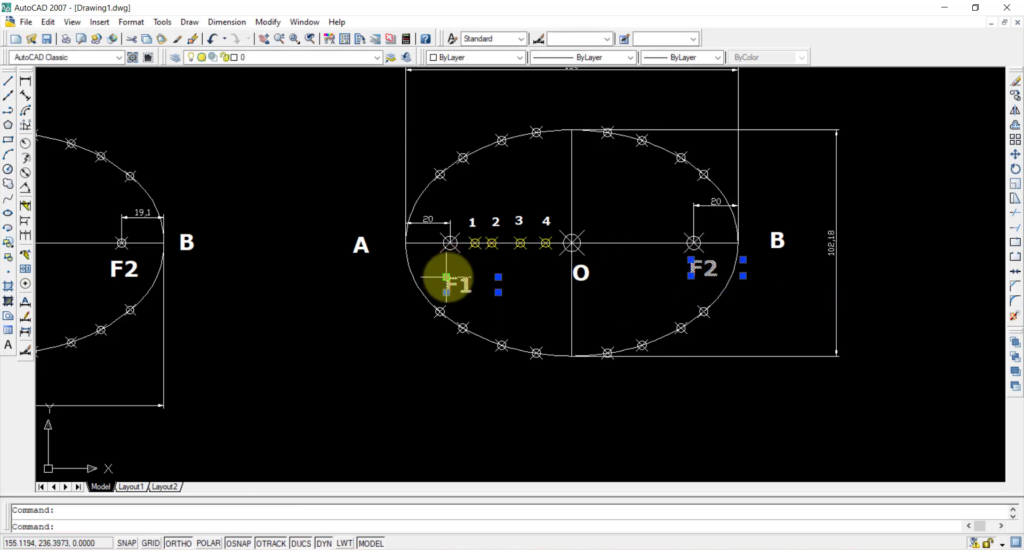
key(ctrl+1)
click(446, 276)
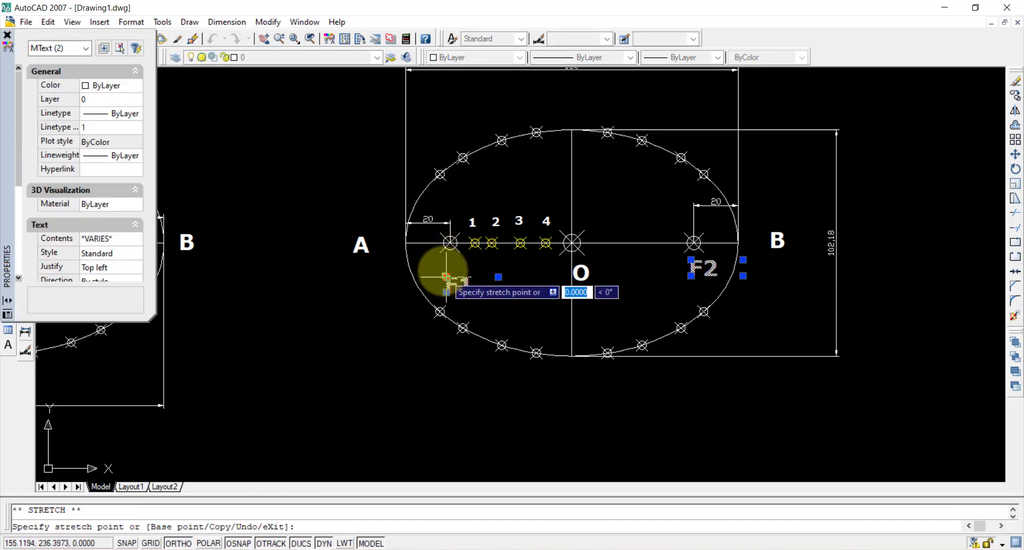
click(441, 259)
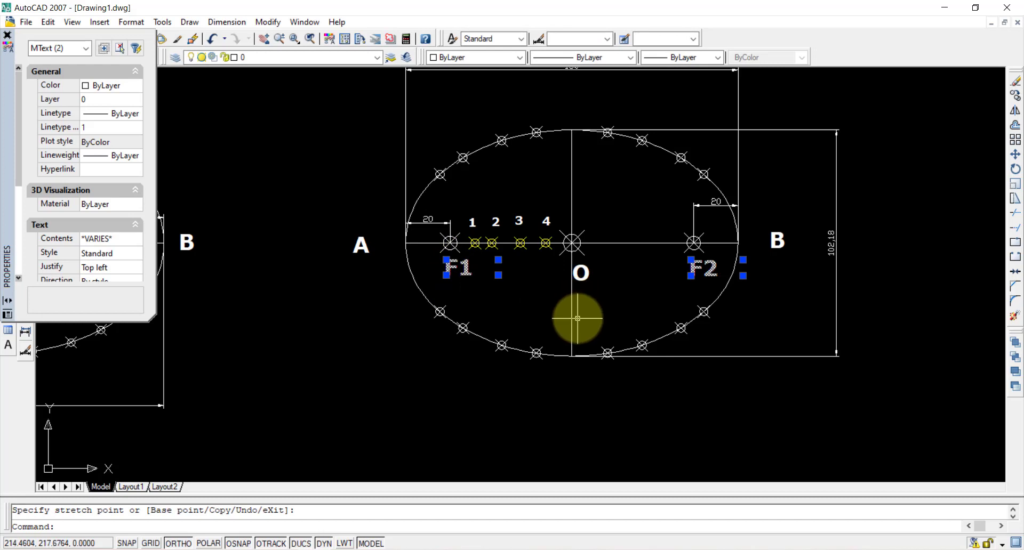
click(8, 35)
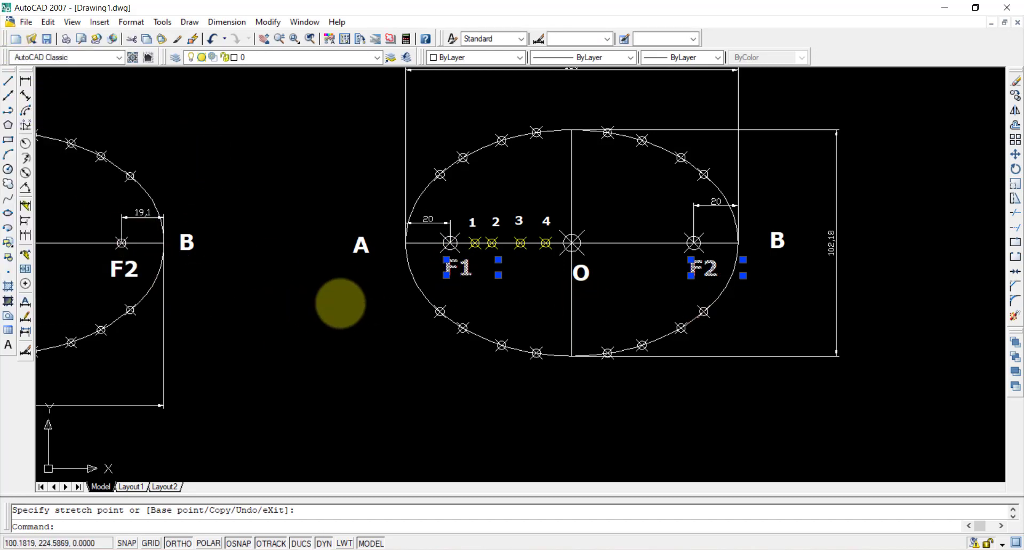
middle_drag(505, 368, 642, 373)
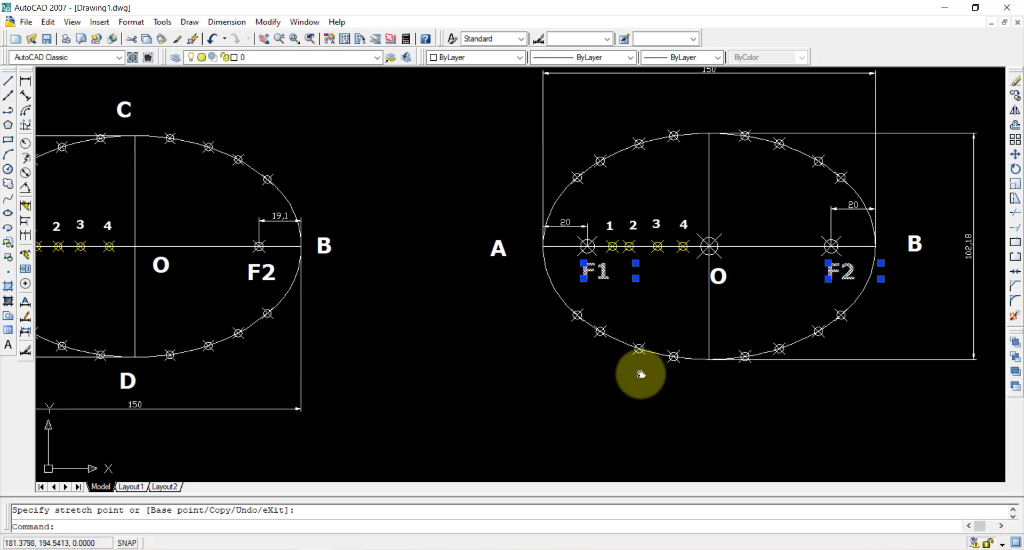